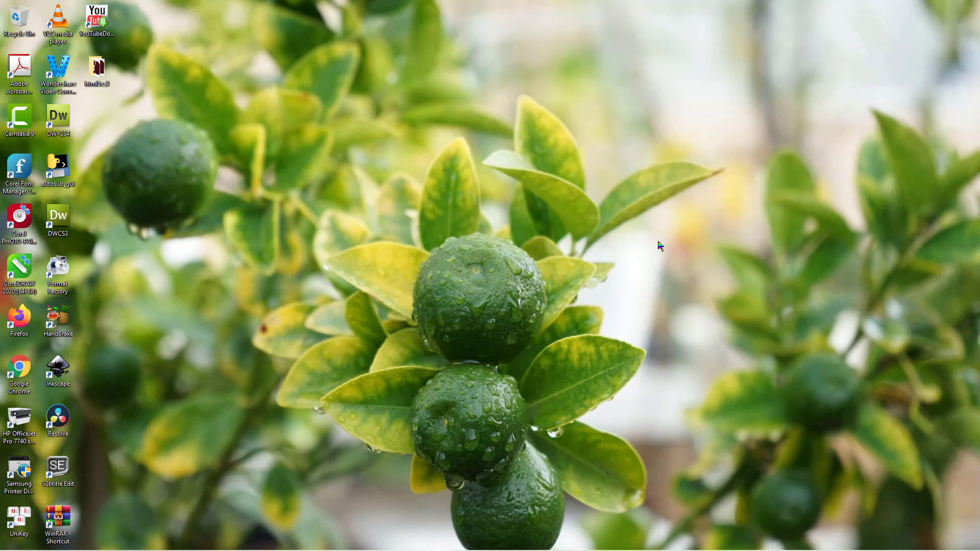
Launch Adobe Extension Manager CS4 from the installed programs.
mouse_move(8, 548)
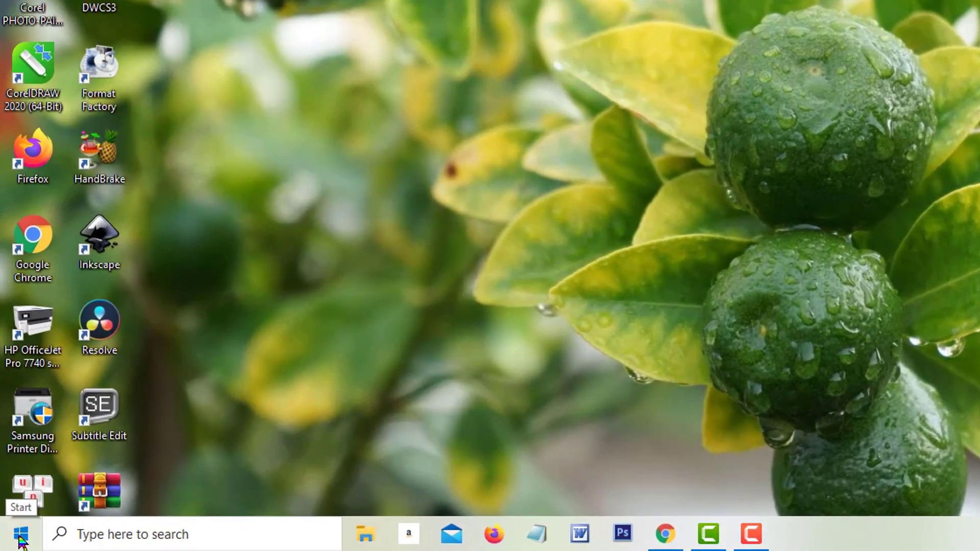
click(12, 543)
scroll(127, 394, down, 5)
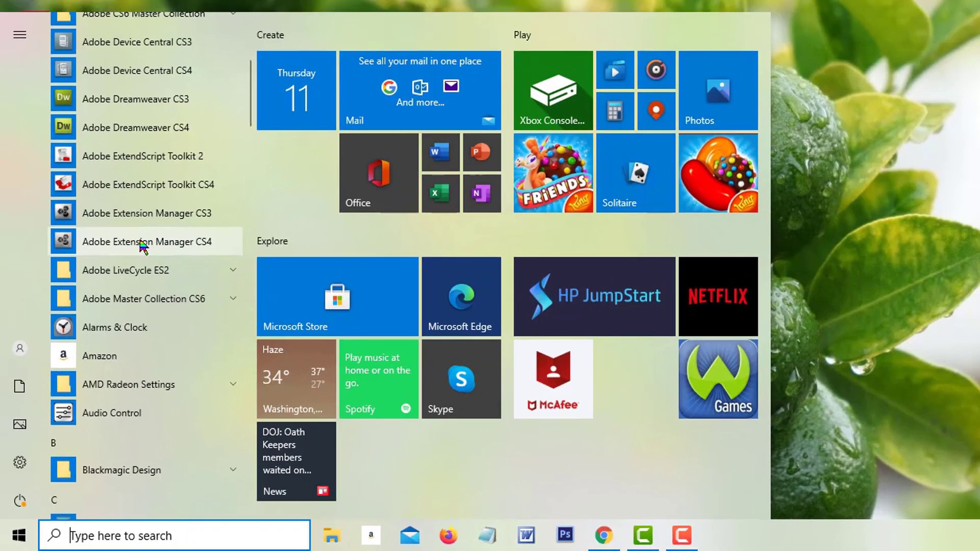
click(158, 214)
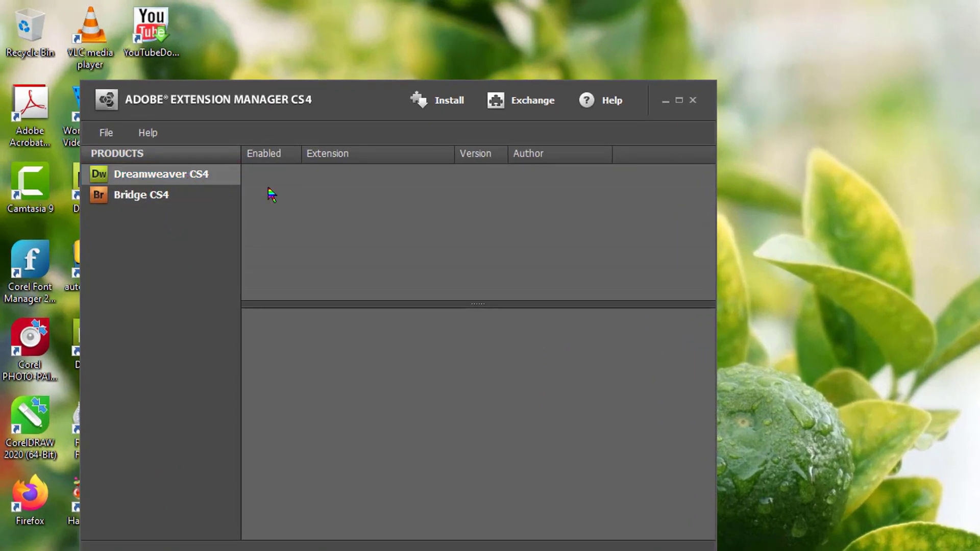
Install the HTML5CS3_4 extension from the html5cs3 folder and accept its disclaimer.
click(451, 106)
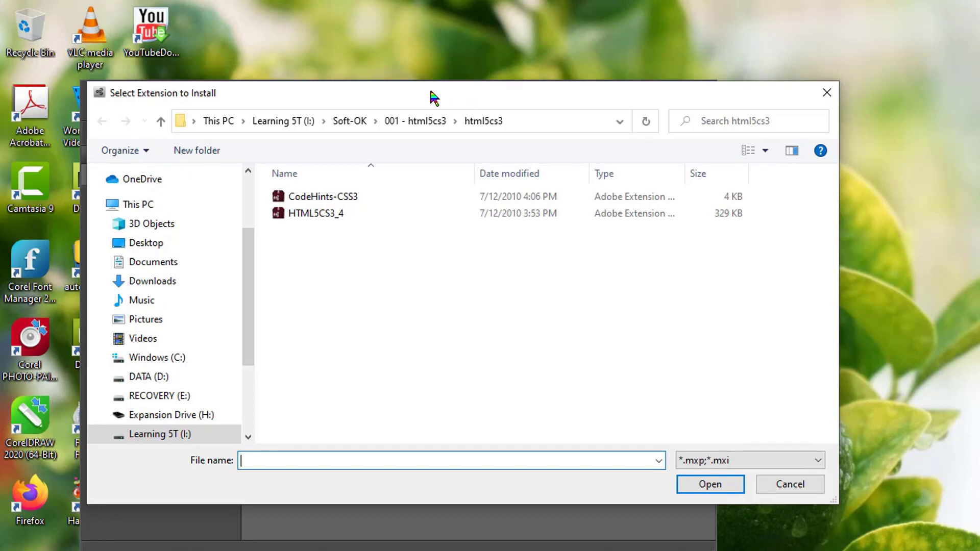
drag(431, 92, 426, 109)
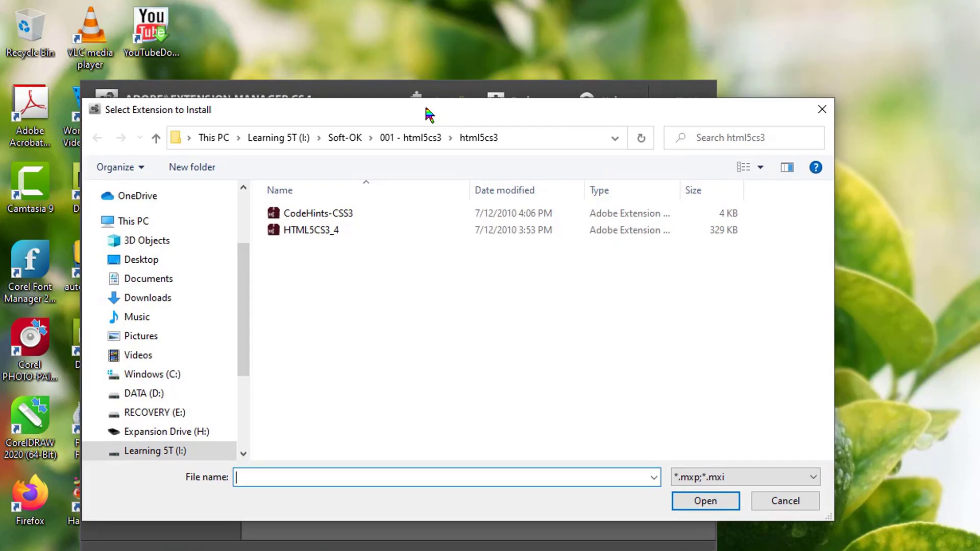
click(308, 234)
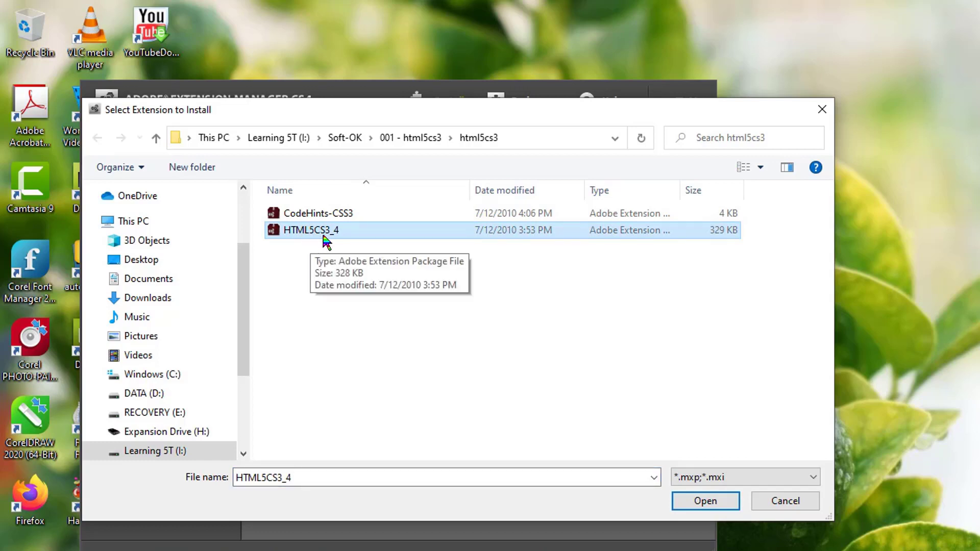
click(689, 501)
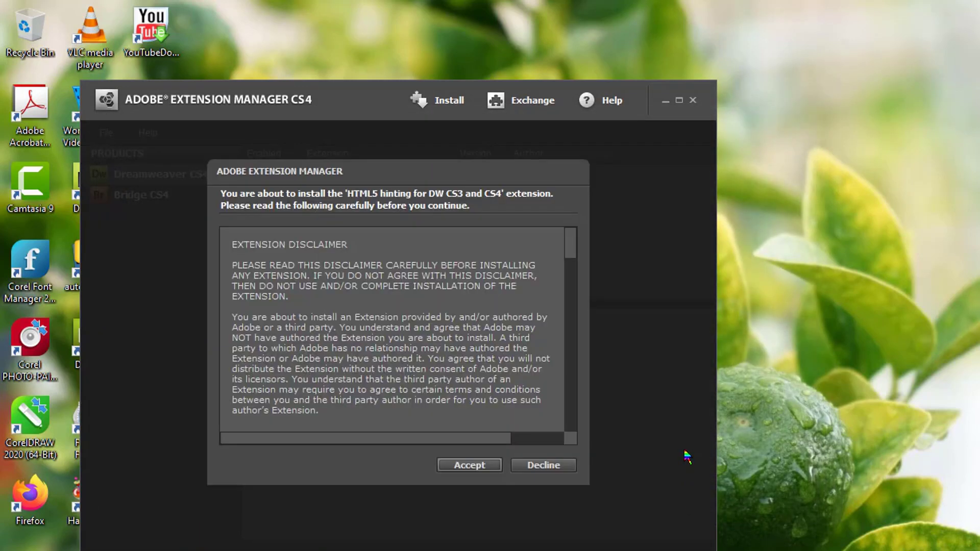
click(464, 465)
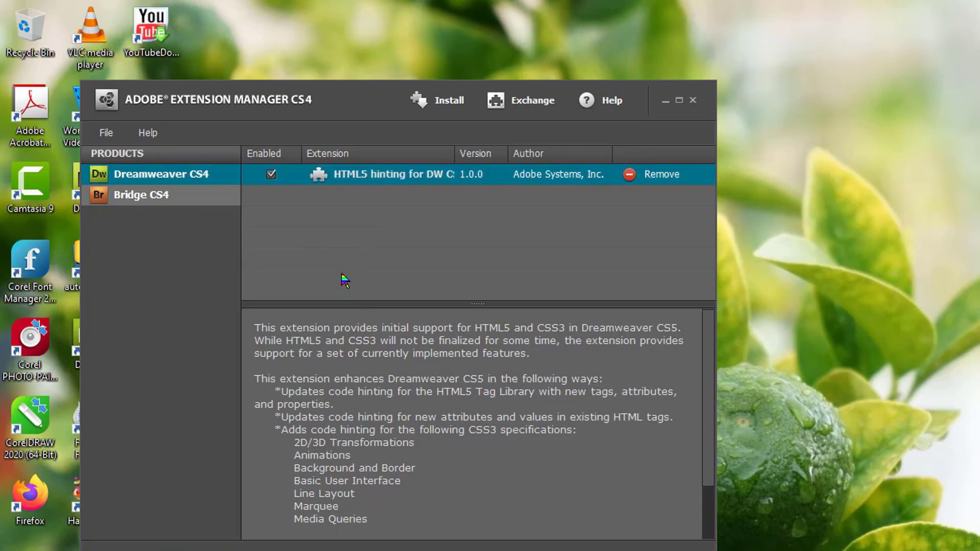
Install the CodeHints-CSS3 extension, accept its disclaimer, and close the Extension Manager.
click(451, 102)
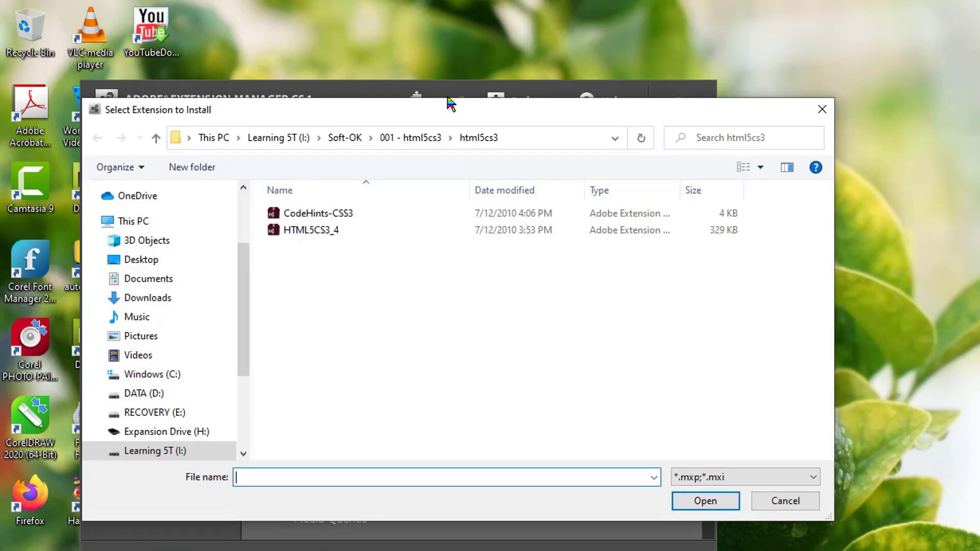
click(343, 221)
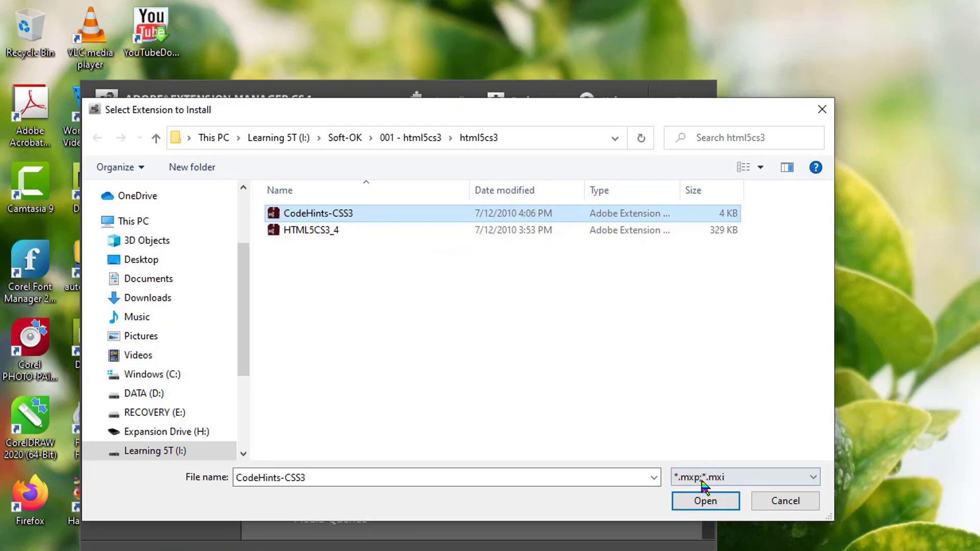
click(707, 501)
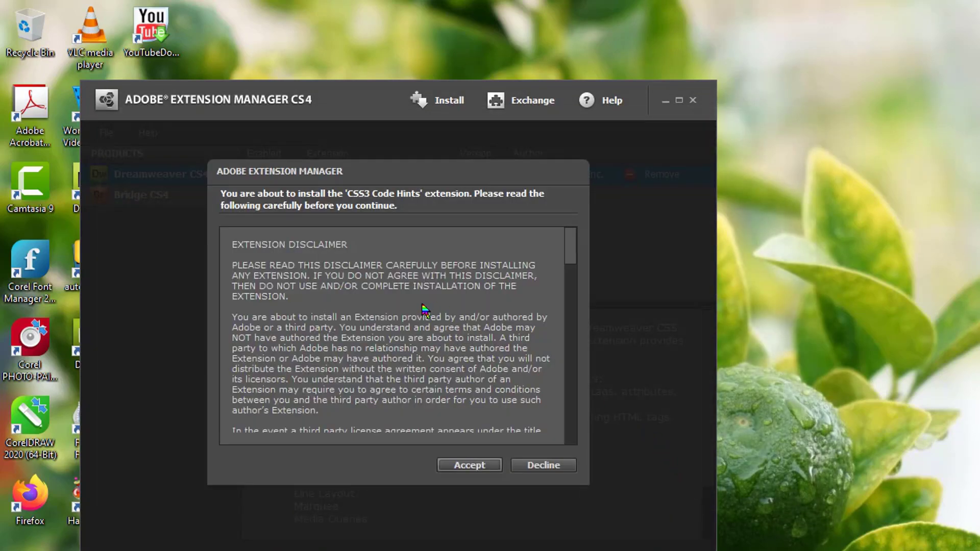
click(462, 467)
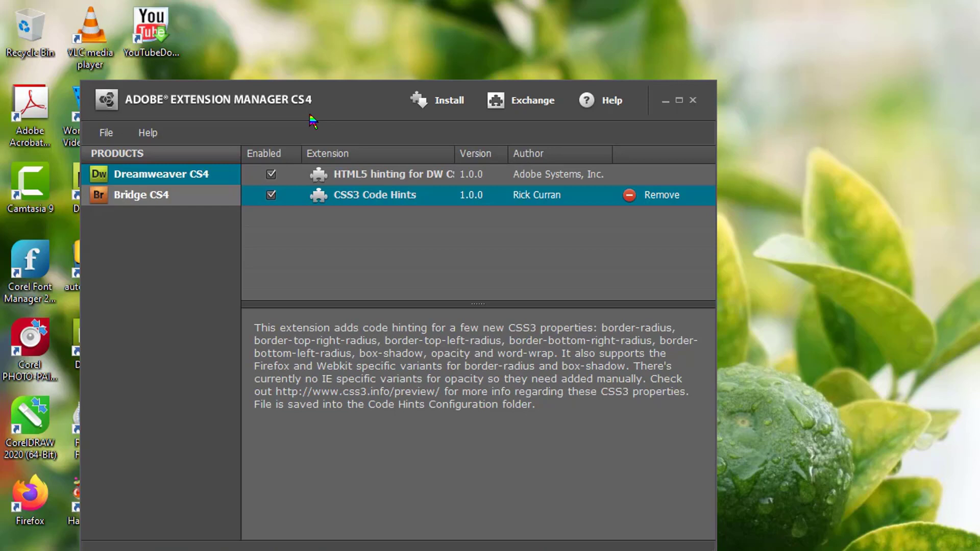
click(692, 100)
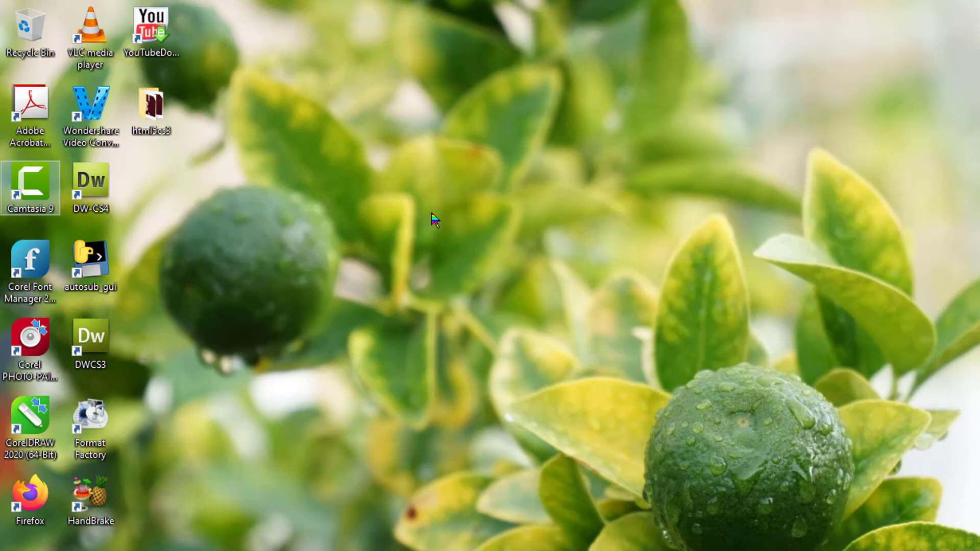
Launch Dreamweaver CS4 and start a new site definition in the Basic setup.
double_click(102, 188)
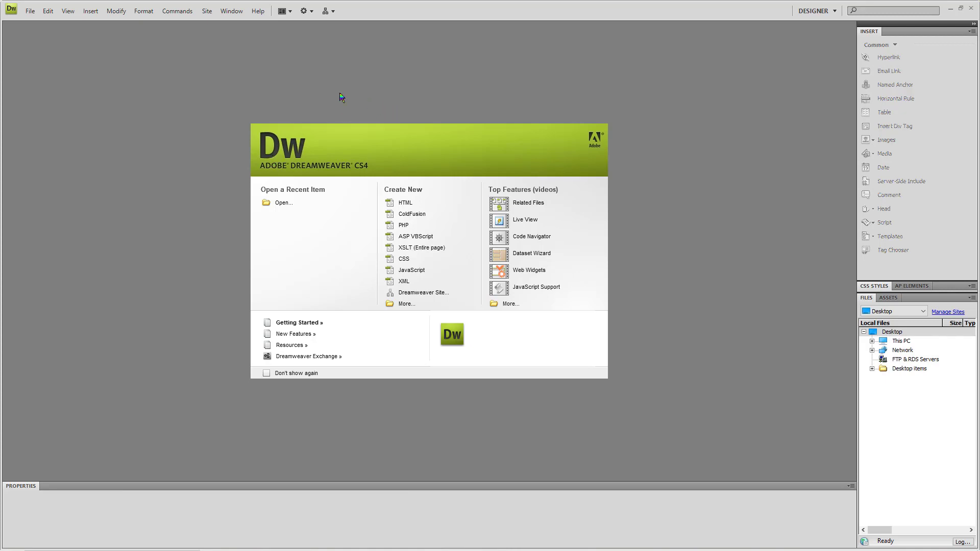
click(207, 11)
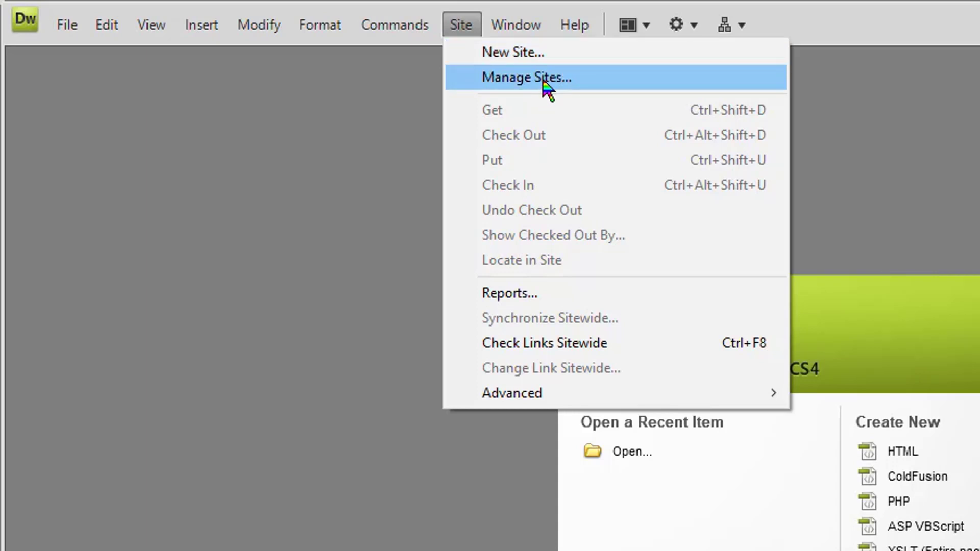
click(524, 57)
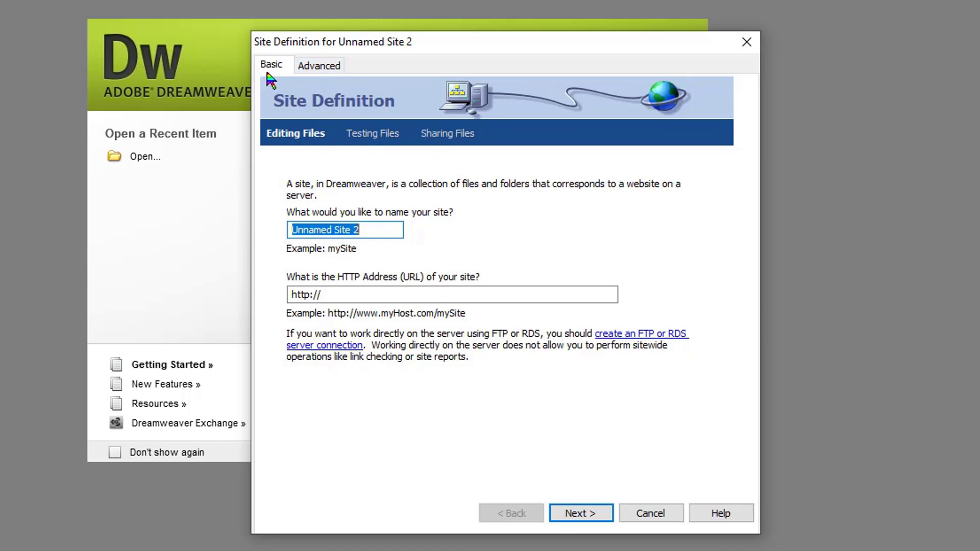
click(333, 70)
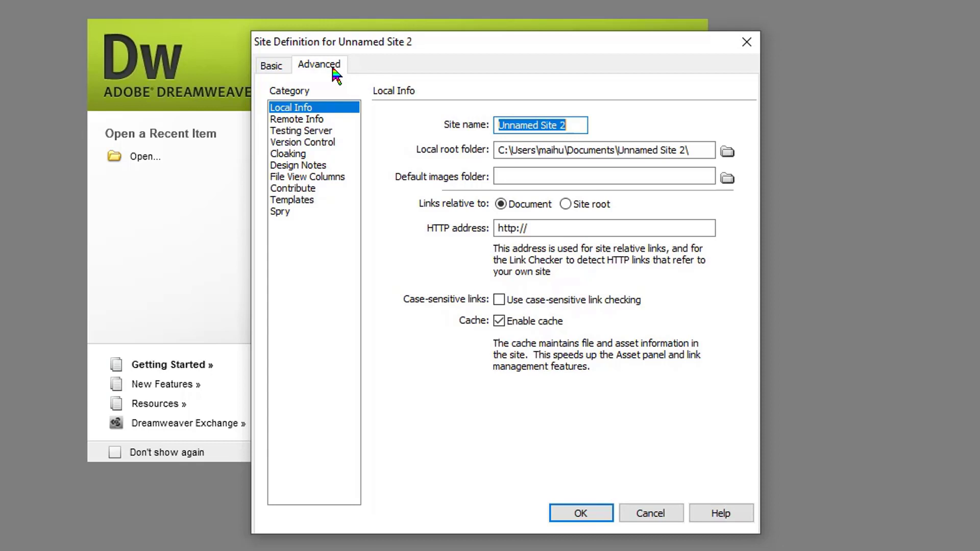
click(274, 68)
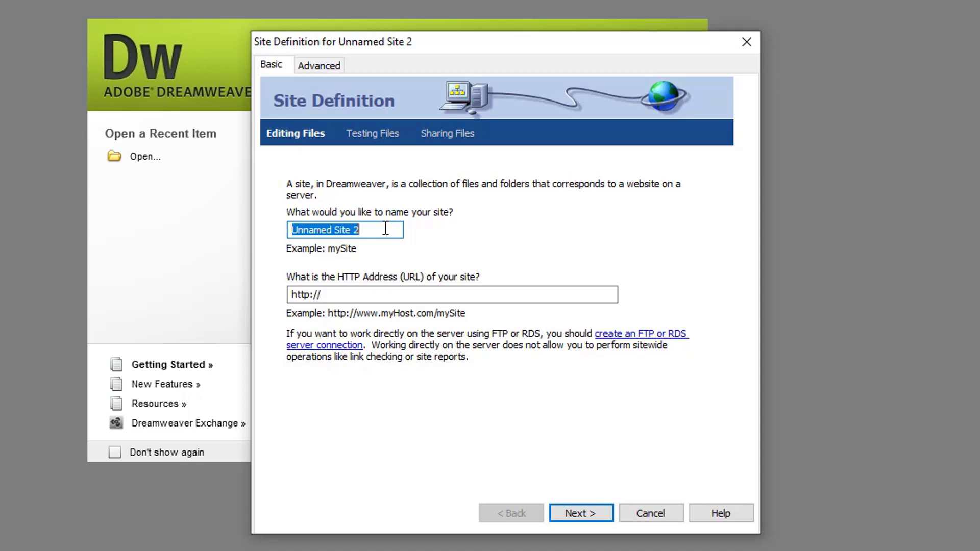
Name the site "May Anh" and continue without using a server technology.
text(Ma)
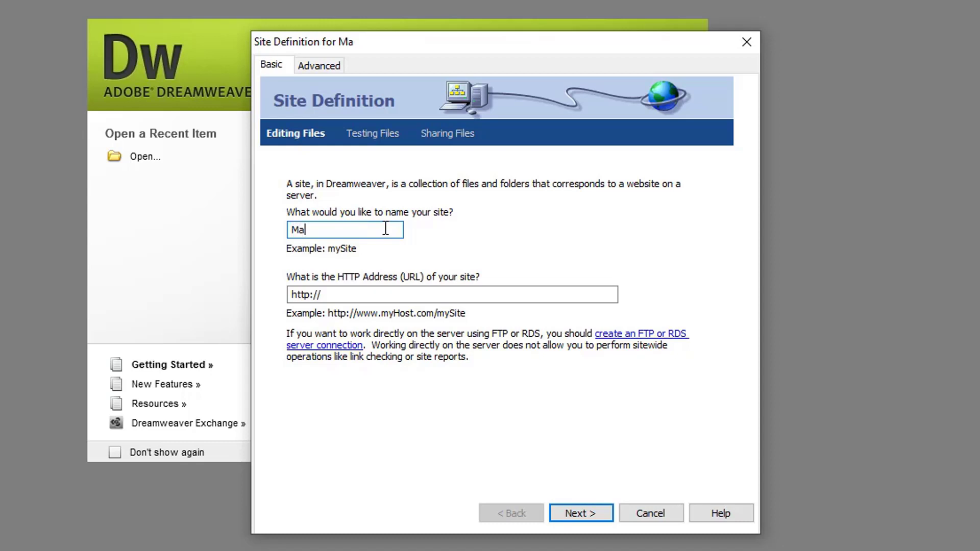
text(y Anh)
click(581, 514)
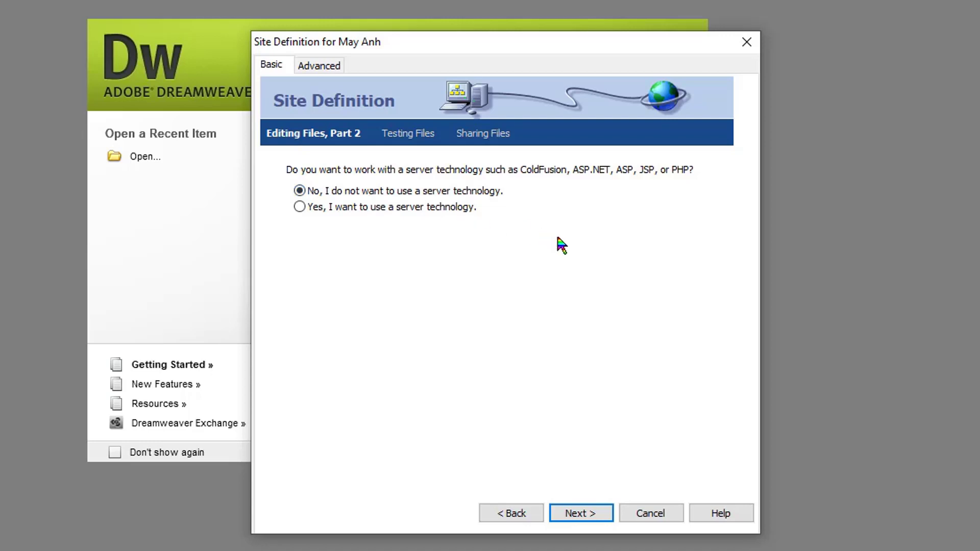
click(584, 512)
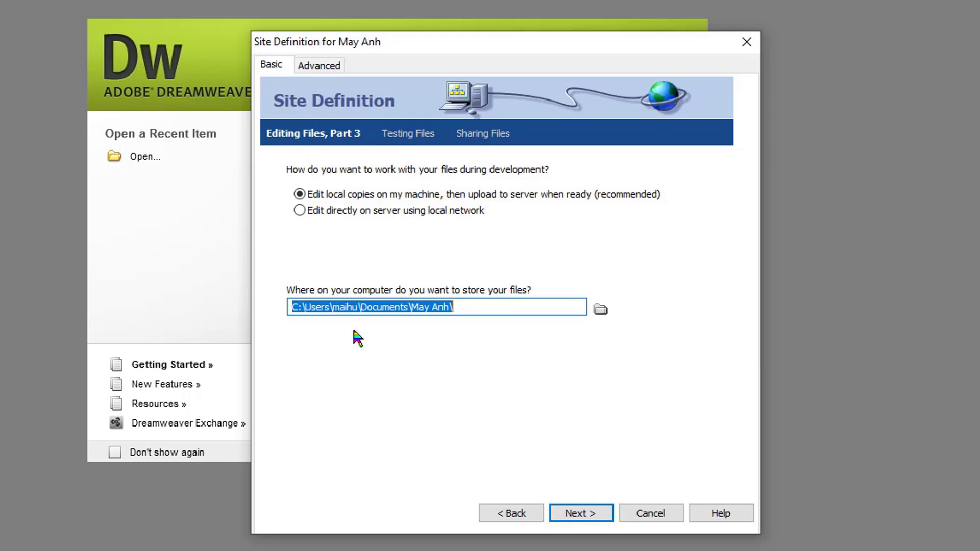
Create a folder named MayAnh on the DATA (D:) drive and select it as the site's local root folder.
click(608, 309)
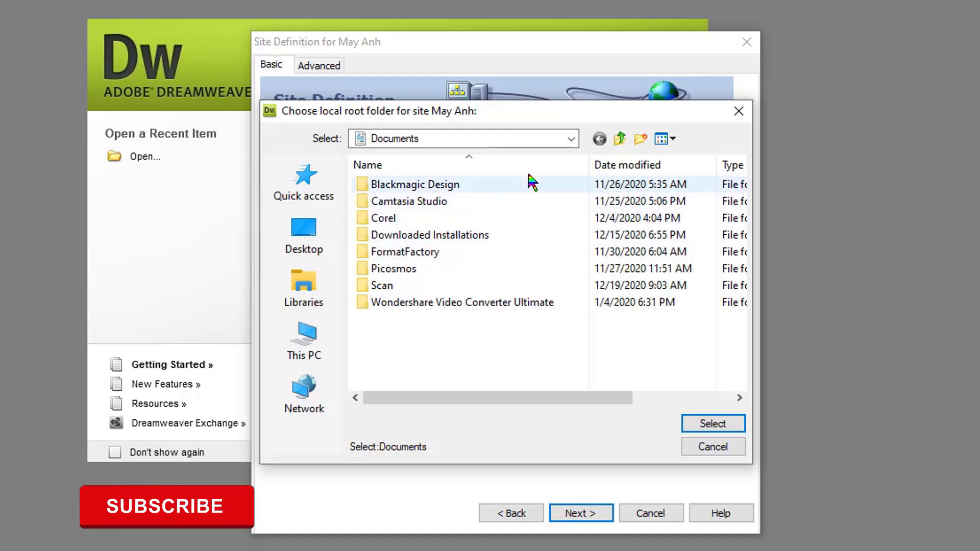
click(538, 148)
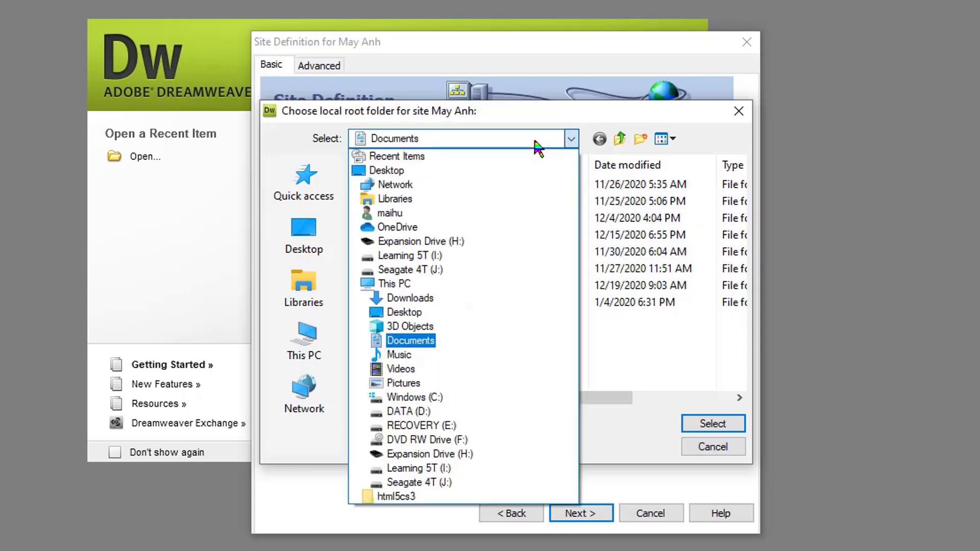
click(399, 412)
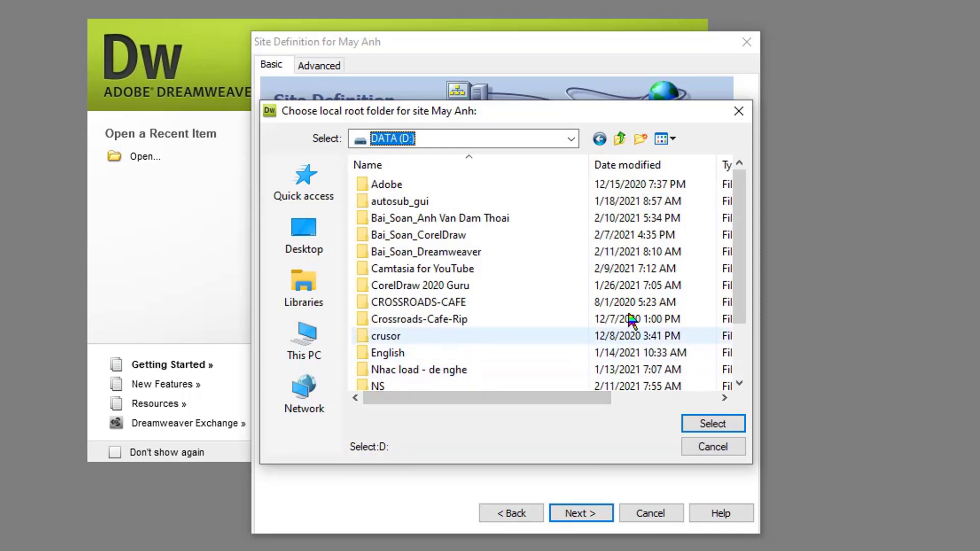
click(642, 139)
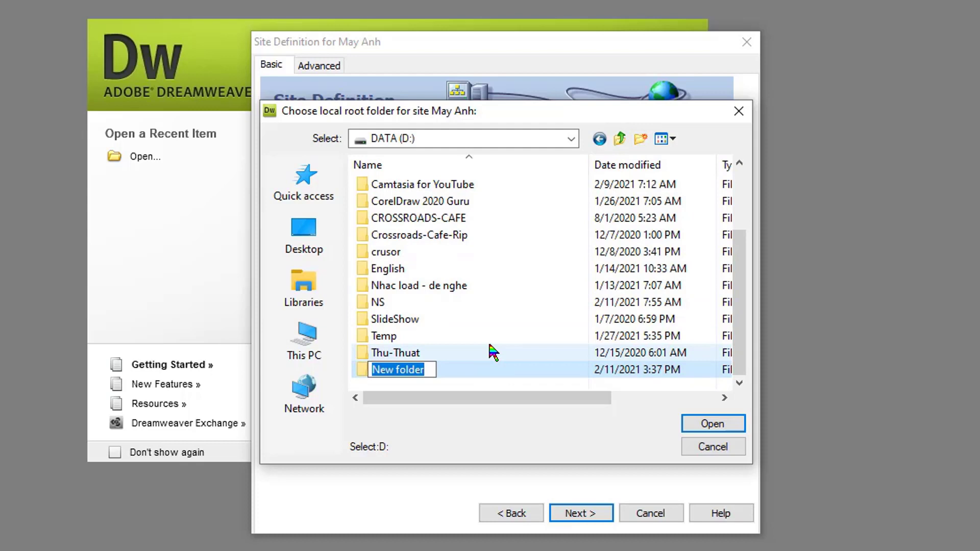
text(Ma)
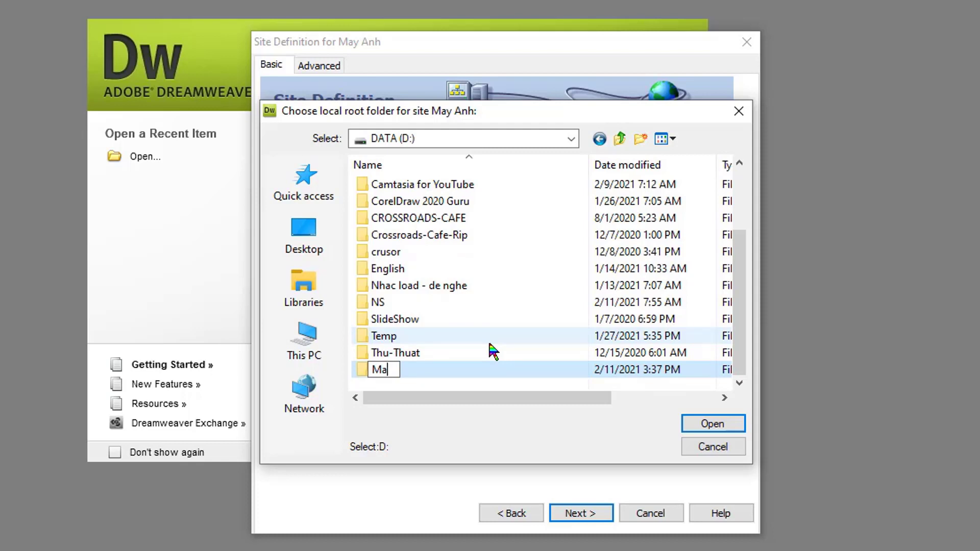
text(yAnh)
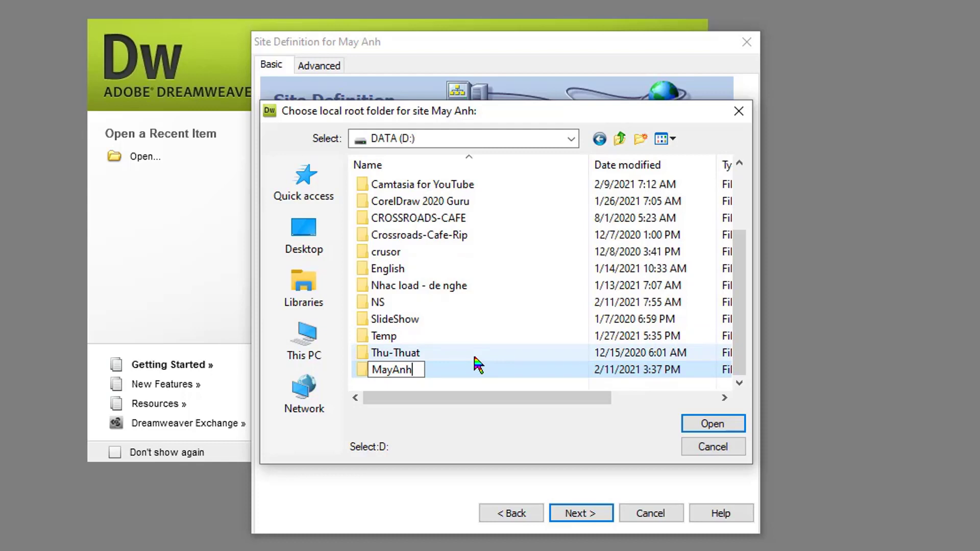
key(Return)
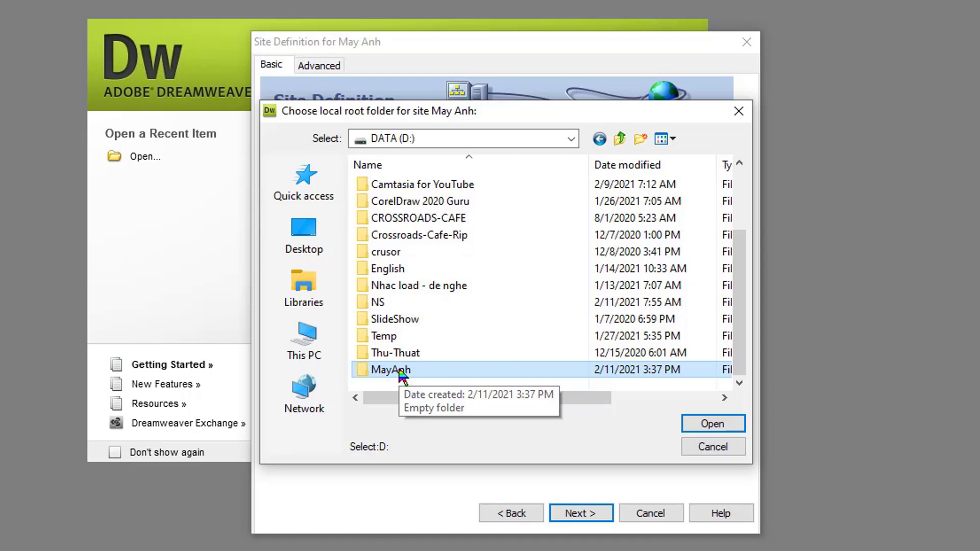
double_click(401, 372)
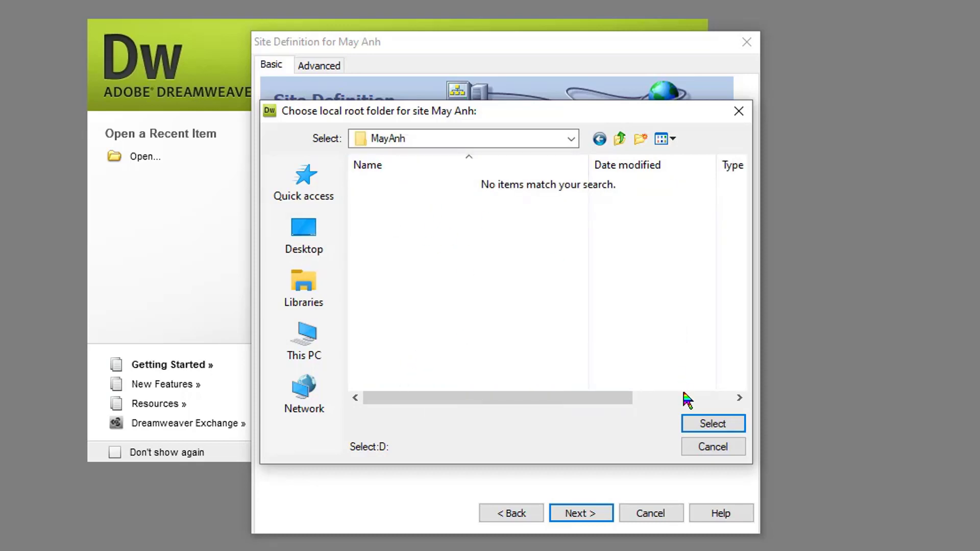
click(711, 425)
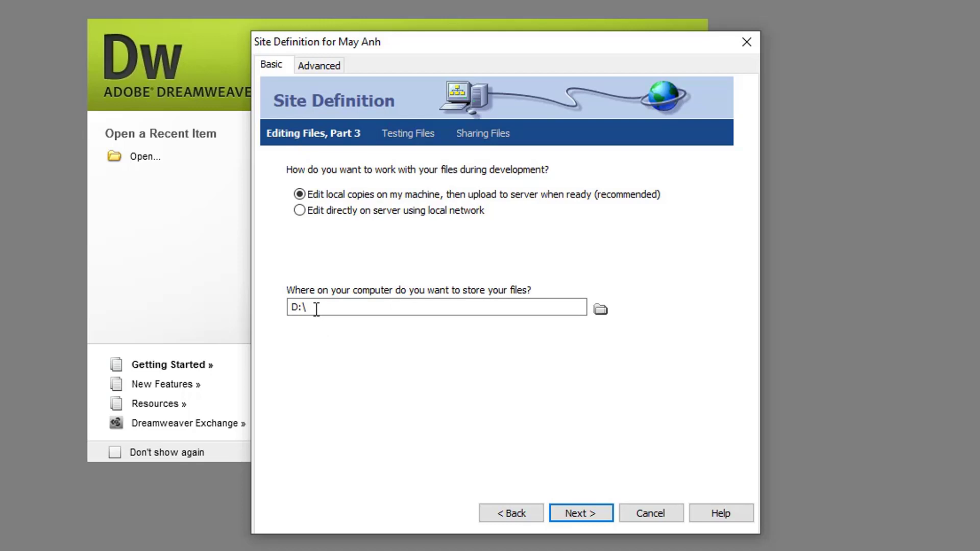
Complete the file storage path as D:\MayAnh and proceed to the file sharing settings.
click(348, 306)
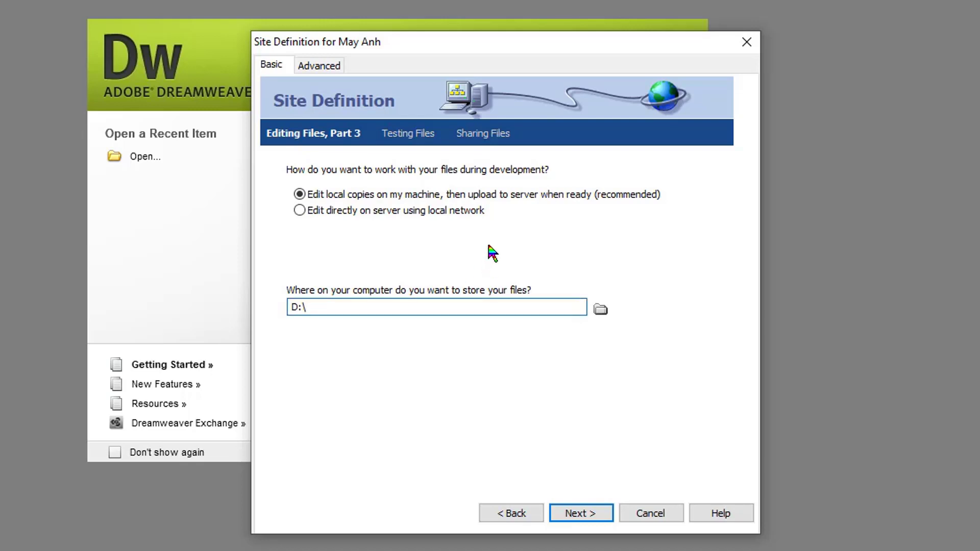
text(MayAnh)
click(582, 512)
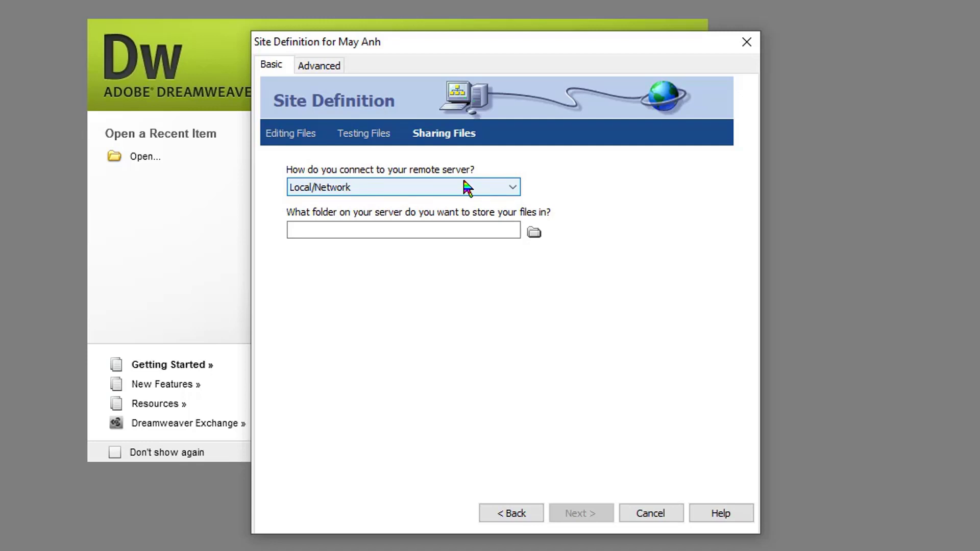
Set the remote server connection to None and proceed to the site summary.
click(508, 188)
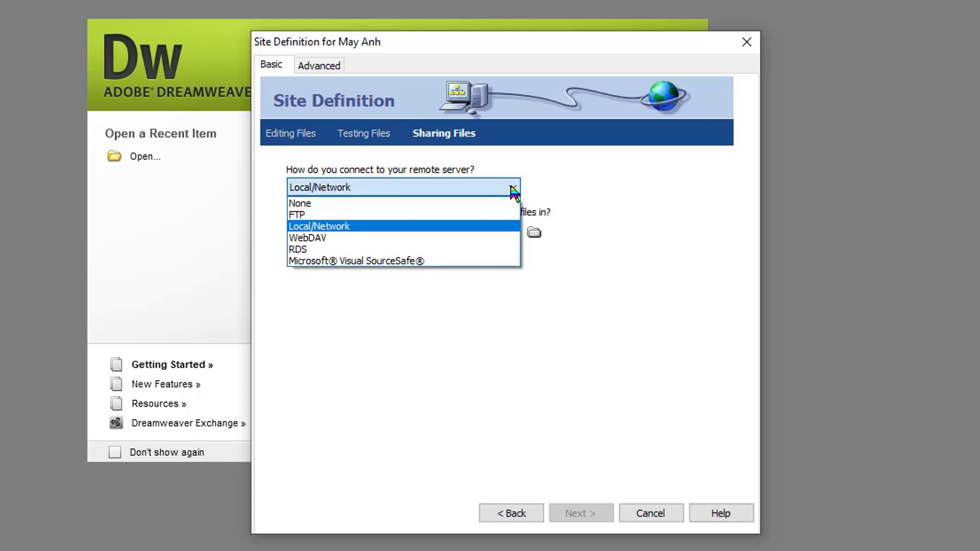
click(343, 201)
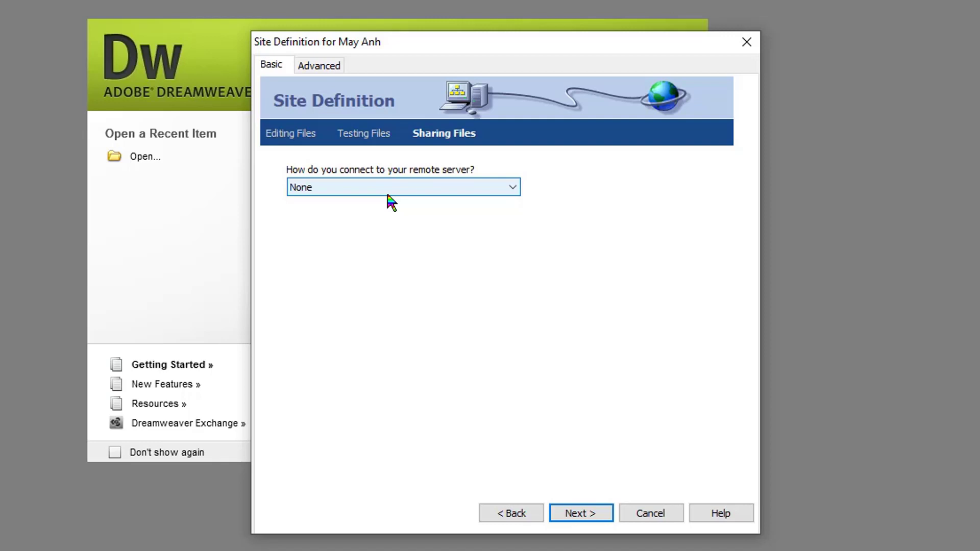
click(573, 516)
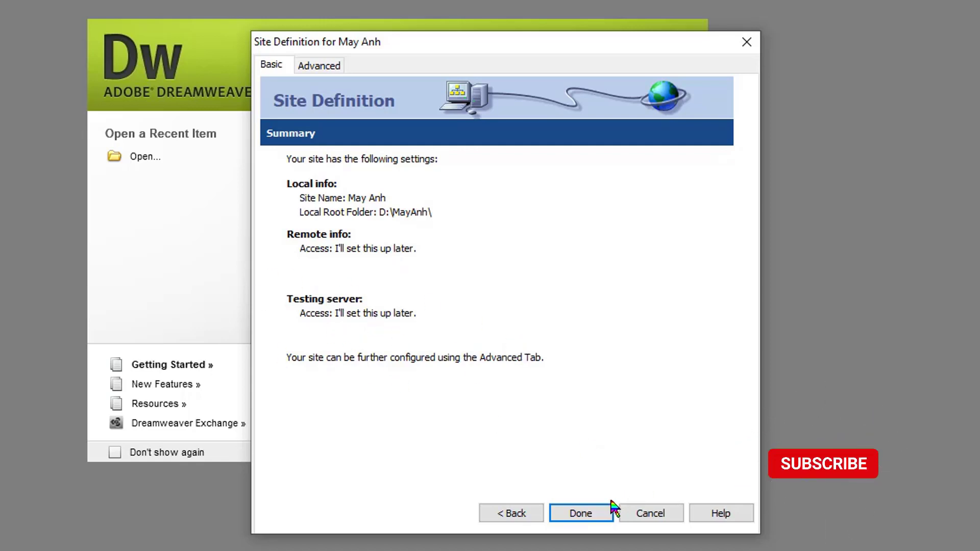
Finish the May Anh site definition and create a new file named index.html in the site's root folder.
click(593, 517)
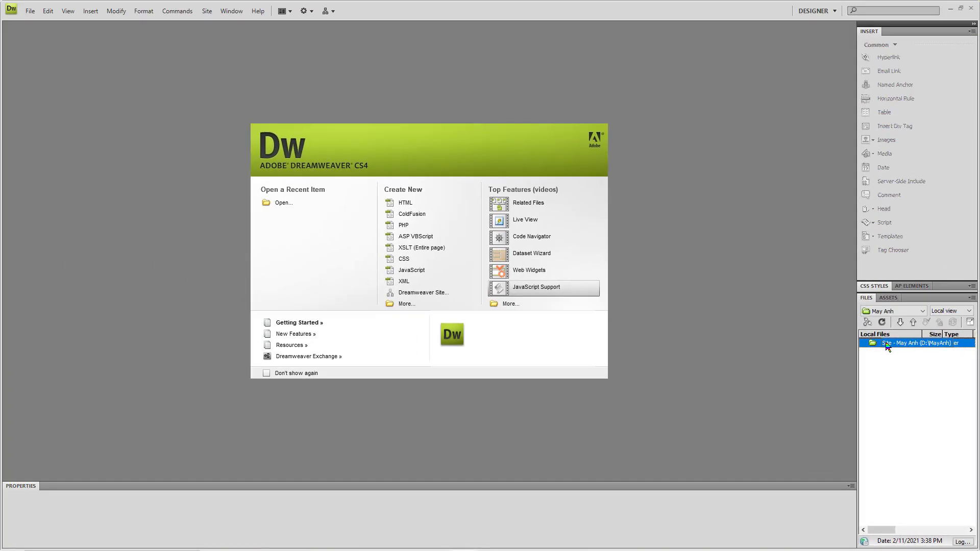
right_click(888, 347)
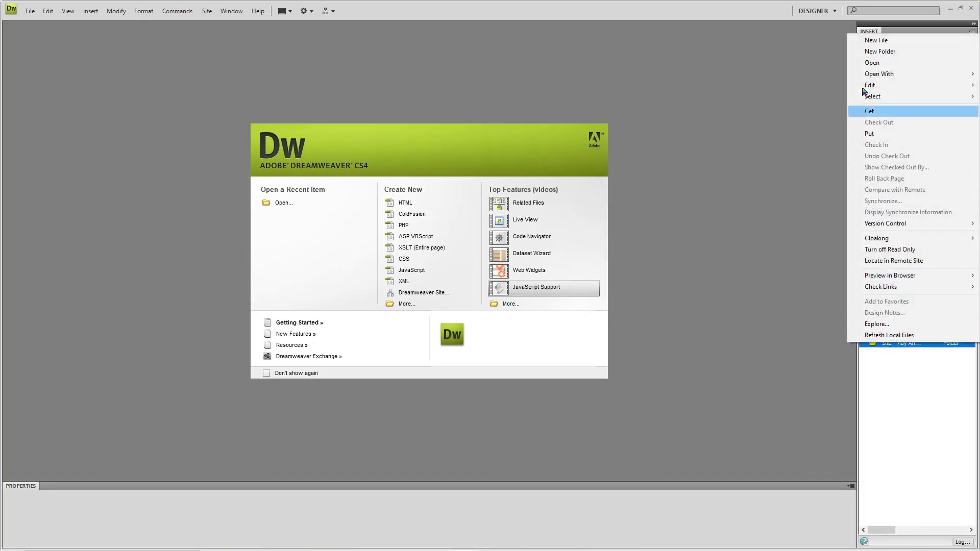
click(885, 40)
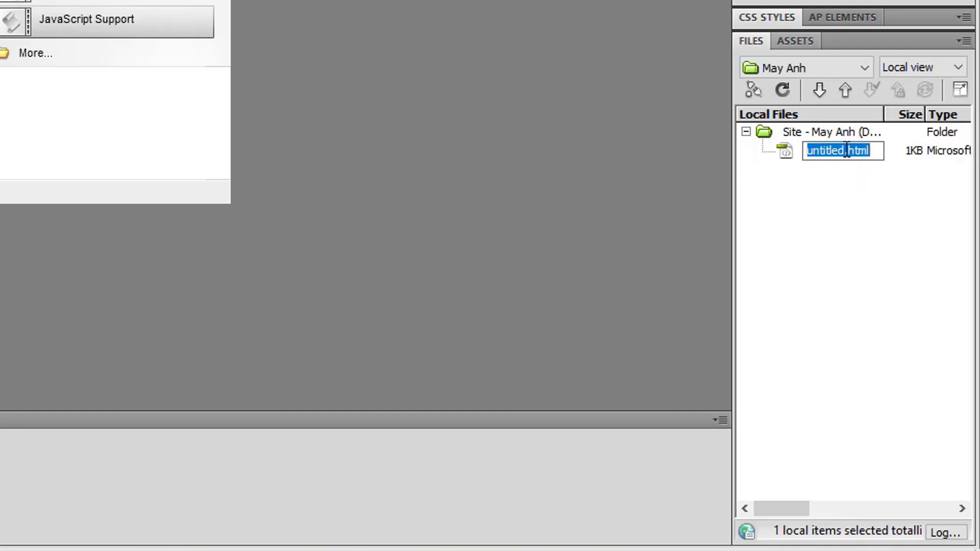
drag(846, 151, 741, 147)
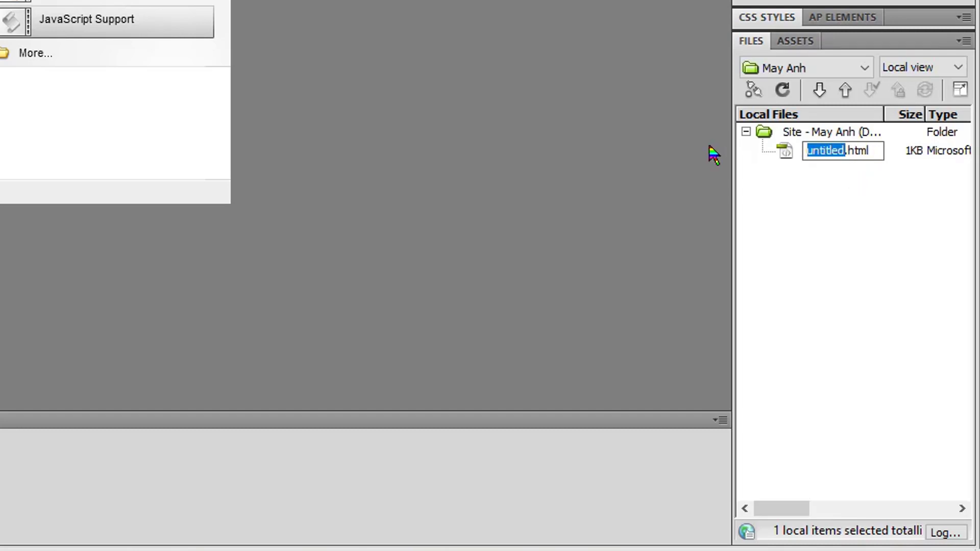
text(index)
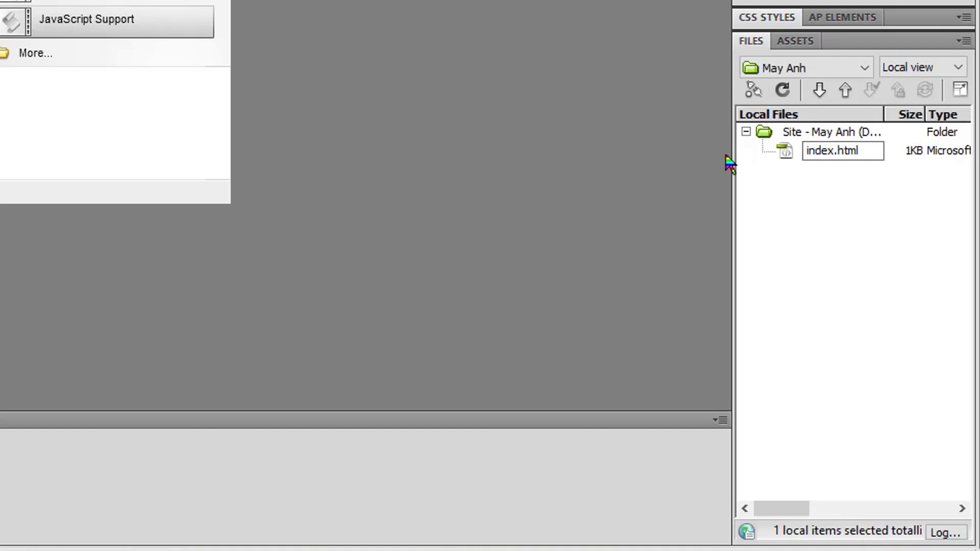
click(823, 221)
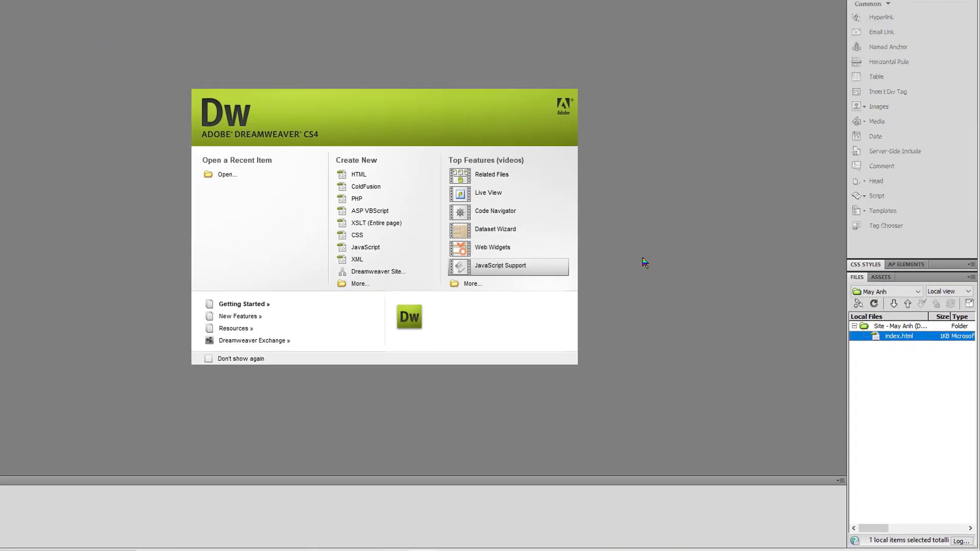
Switch to Chrome to examine the VnExpress, Tuổi Trẻ, Thanh Niên and Zing News home pages, and minimize the browser.
mouse_move(460, 550)
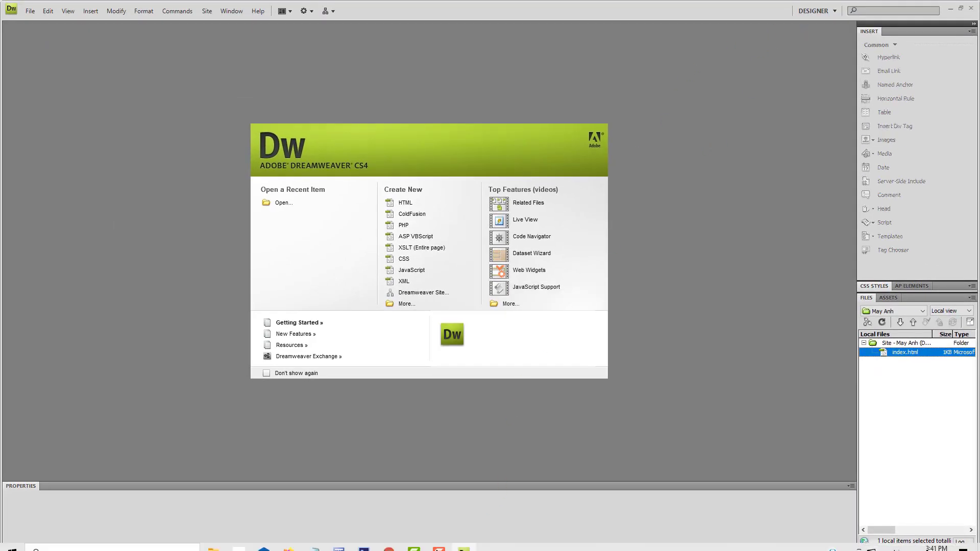
click(389, 541)
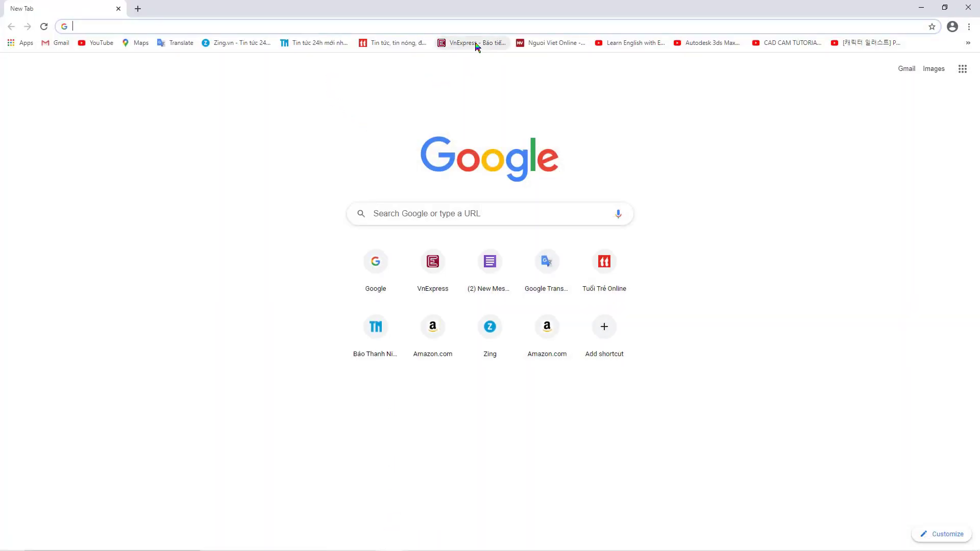
click(476, 45)
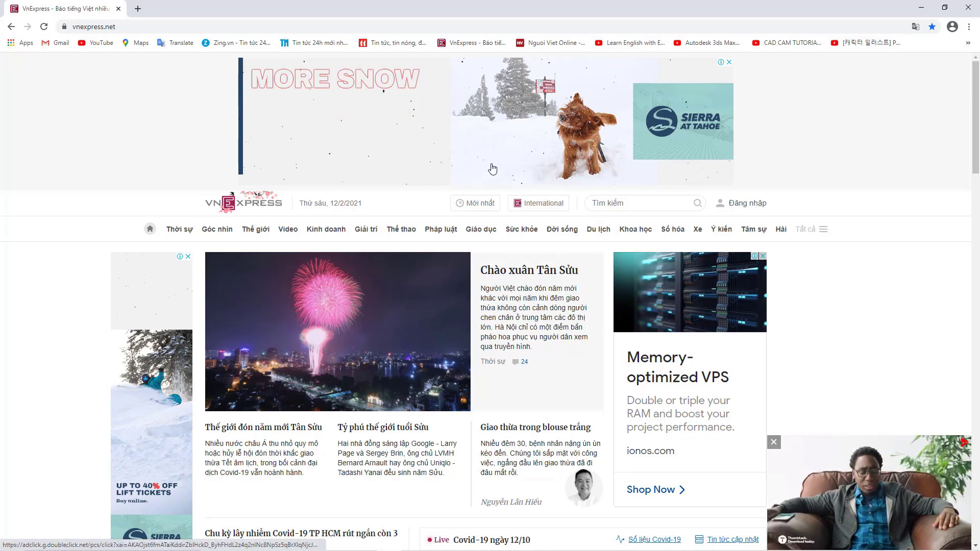
click(385, 43)
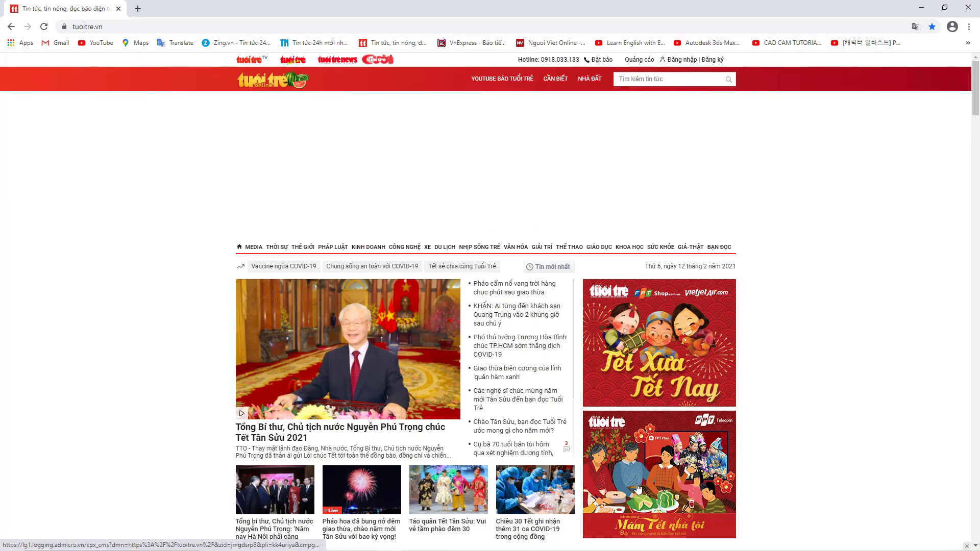
click(314, 46)
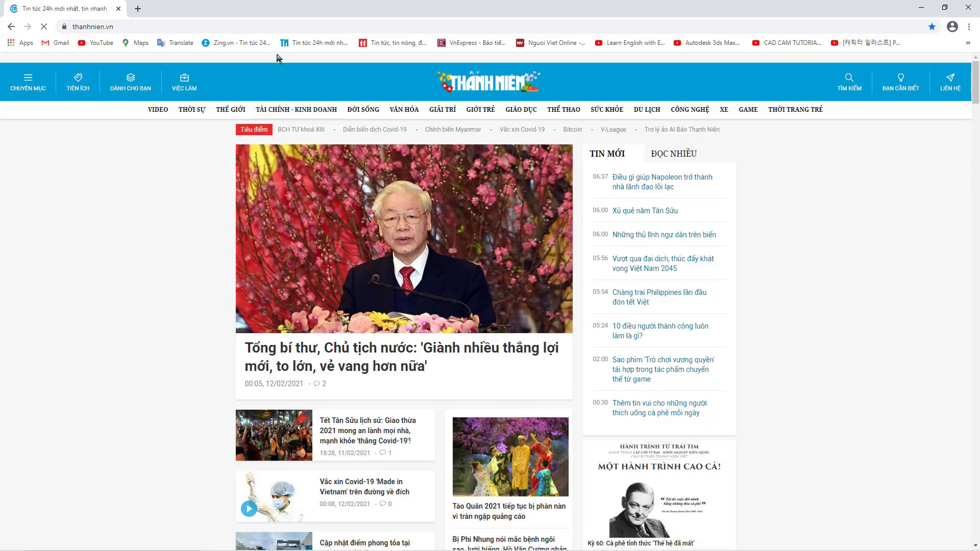
click(227, 44)
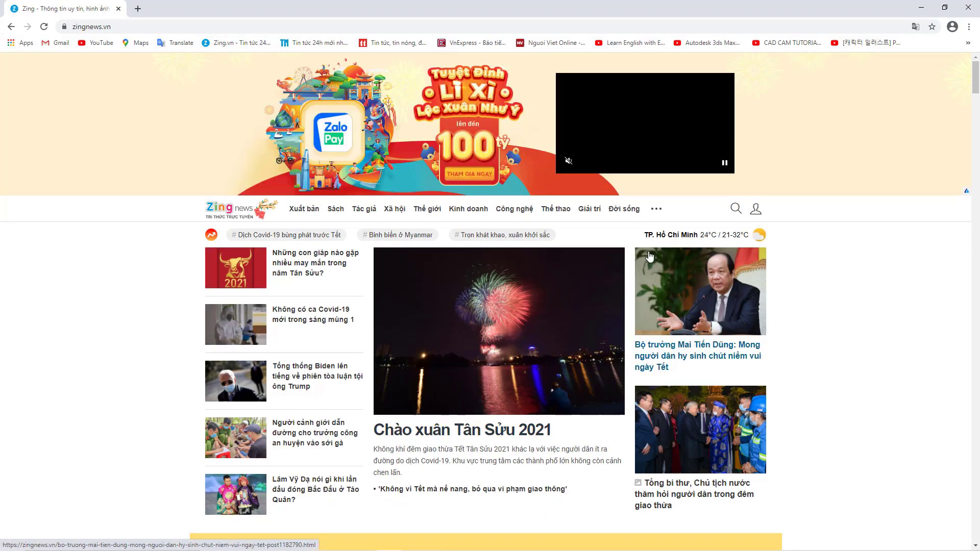
click(928, 11)
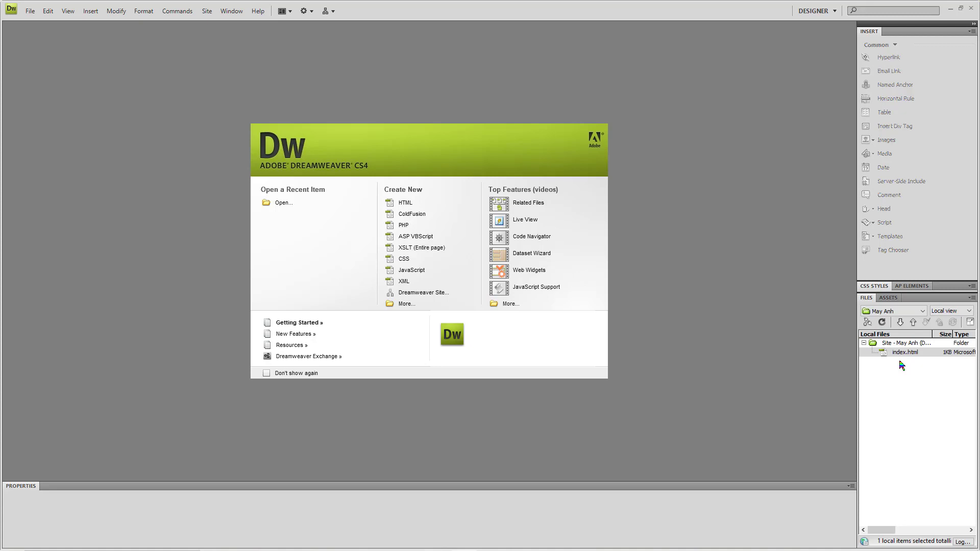
Create a new file named mayanh.html in the root folder of the May Anh site.
click(888, 345)
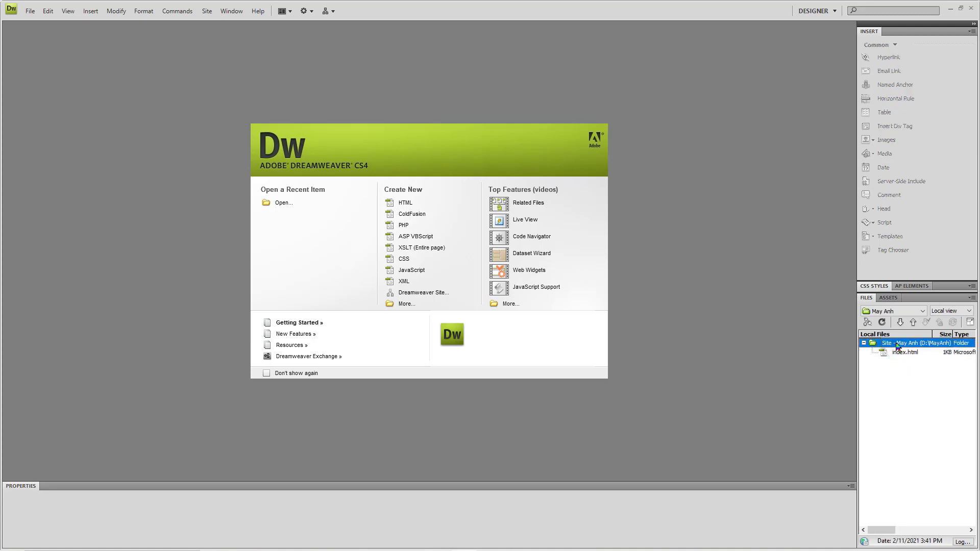
right_click(897, 346)
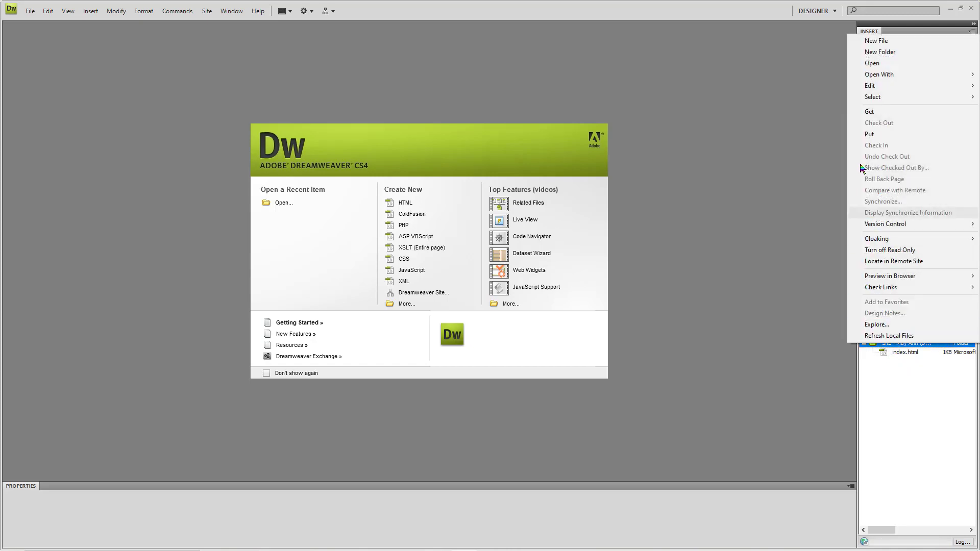
click(883, 42)
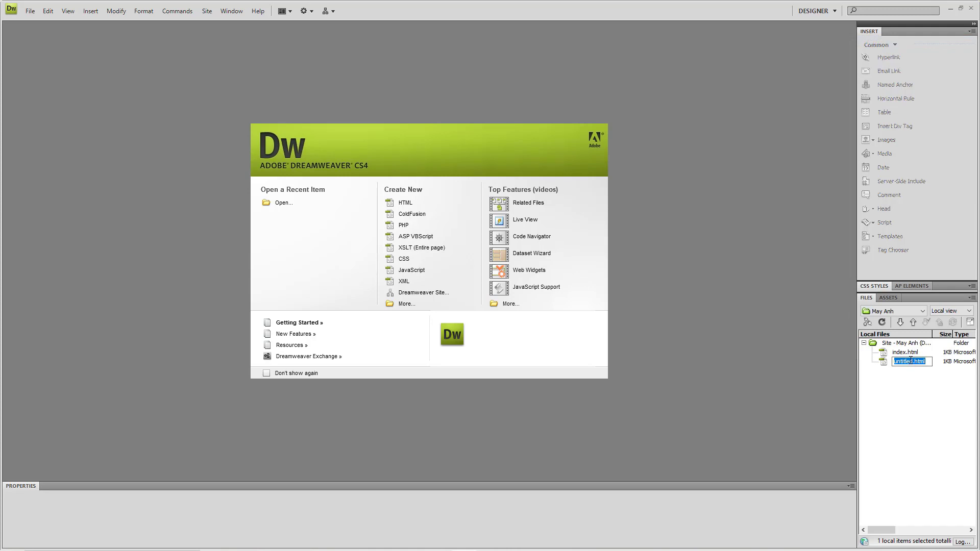
drag(911, 361, 893, 361)
text(mayanh)
key(Return)
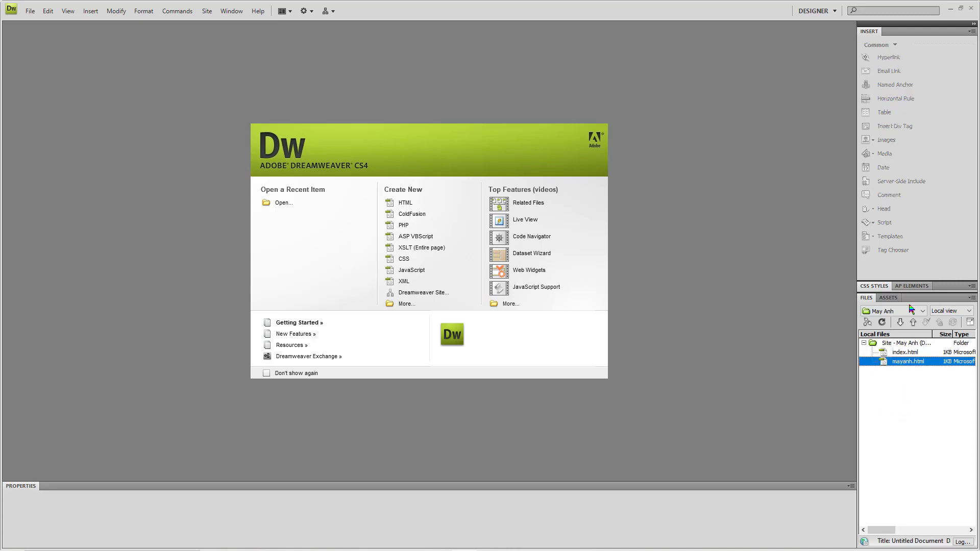
Add a new page file named ongkinh.html to the May Anh site's root folder.
right_click(892, 345)
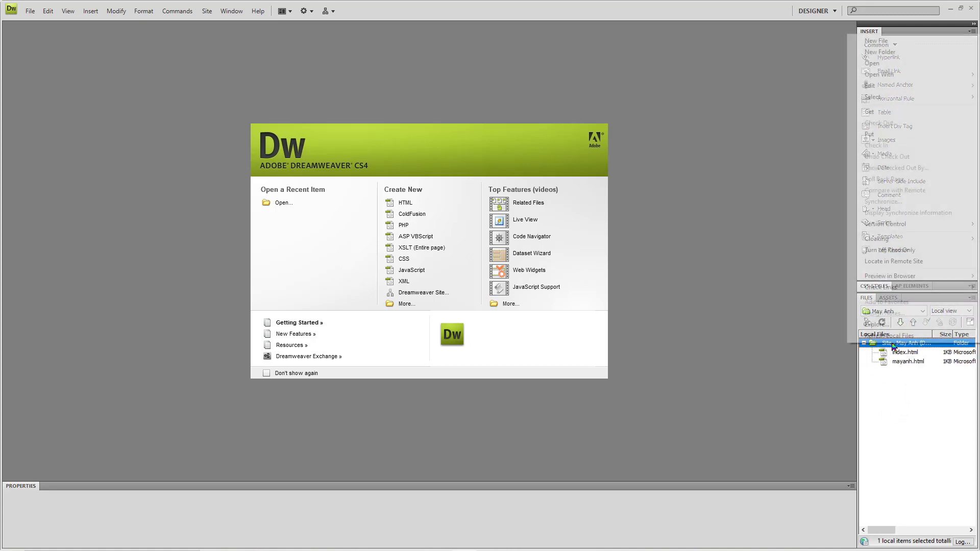
click(885, 43)
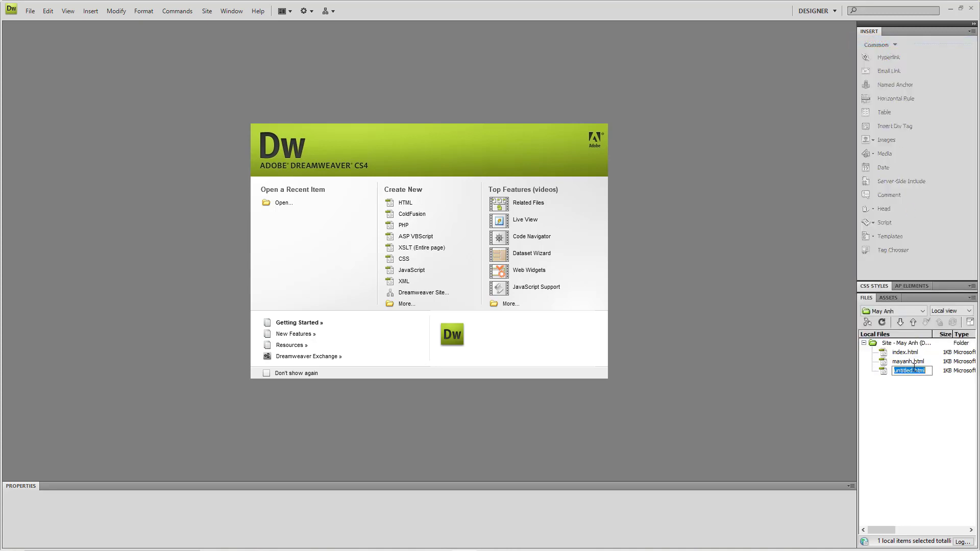
double_click(904, 371)
text(ongkinh)
click(892, 344)
Add a new page file named phukien.html to the May Anh site's root folder.
right_click(892, 345)
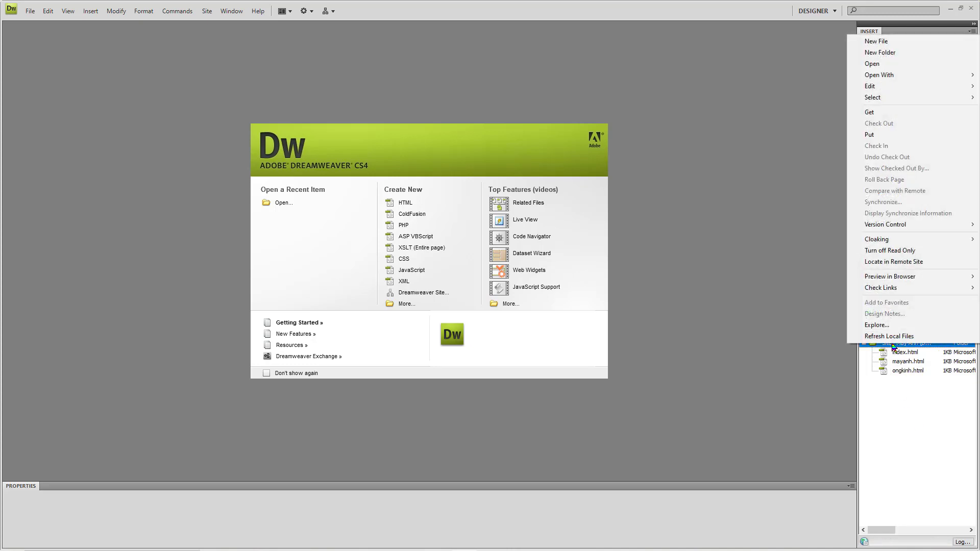
click(876, 41)
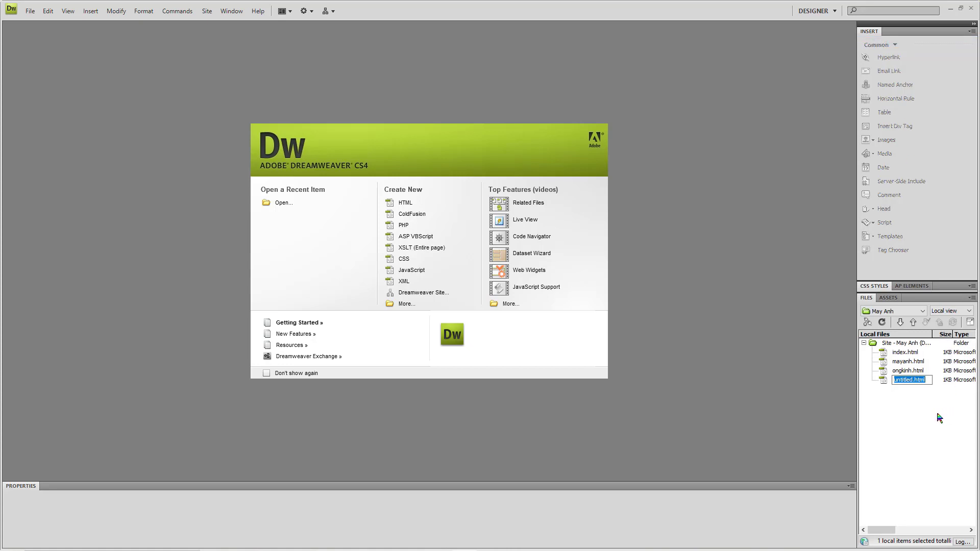
double_click(911, 380)
drag(913, 379, 831, 379)
text(phukien)
key(Return)
Add a new page file named mayquay.html to the May Anh site's root folder.
click(902, 346)
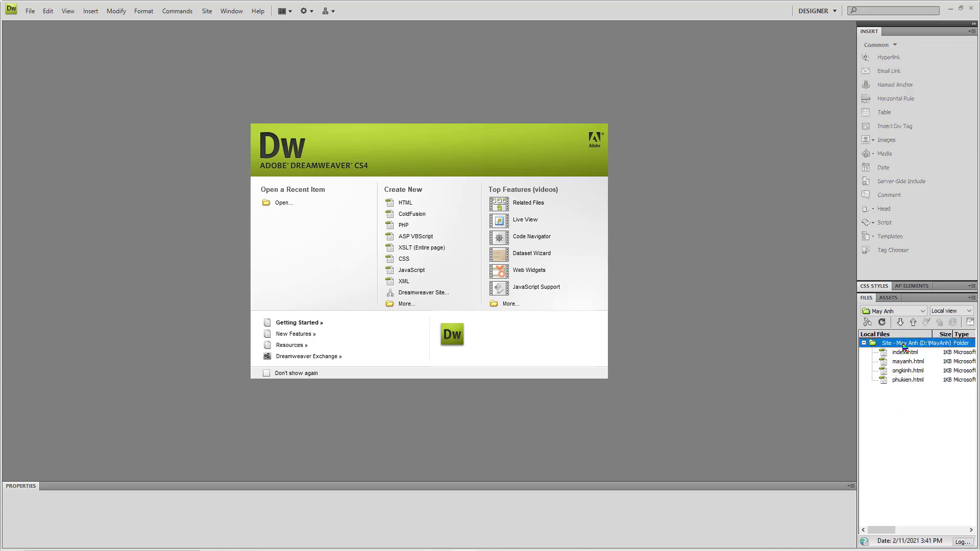
right_click(904, 346)
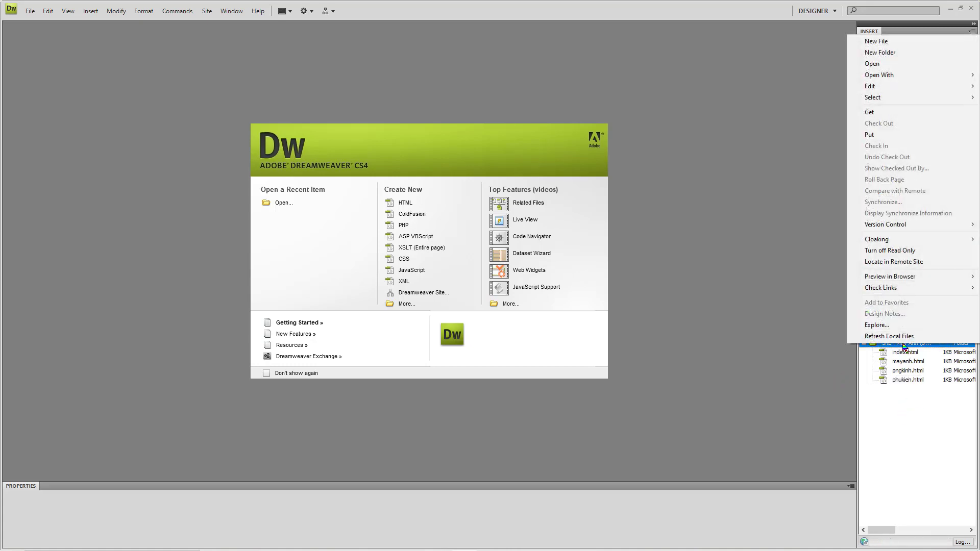
click(876, 43)
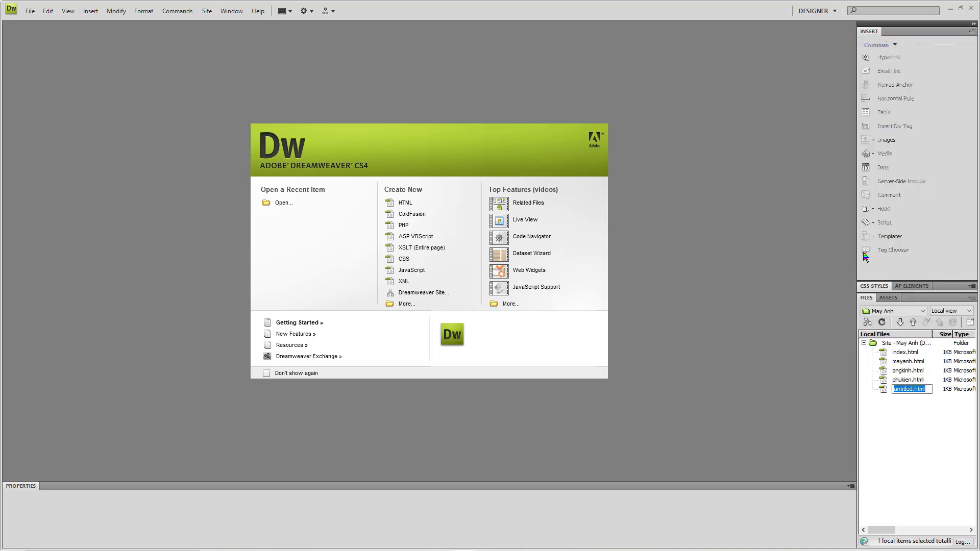
double_click(914, 387)
text(mayquay)
click(898, 345)
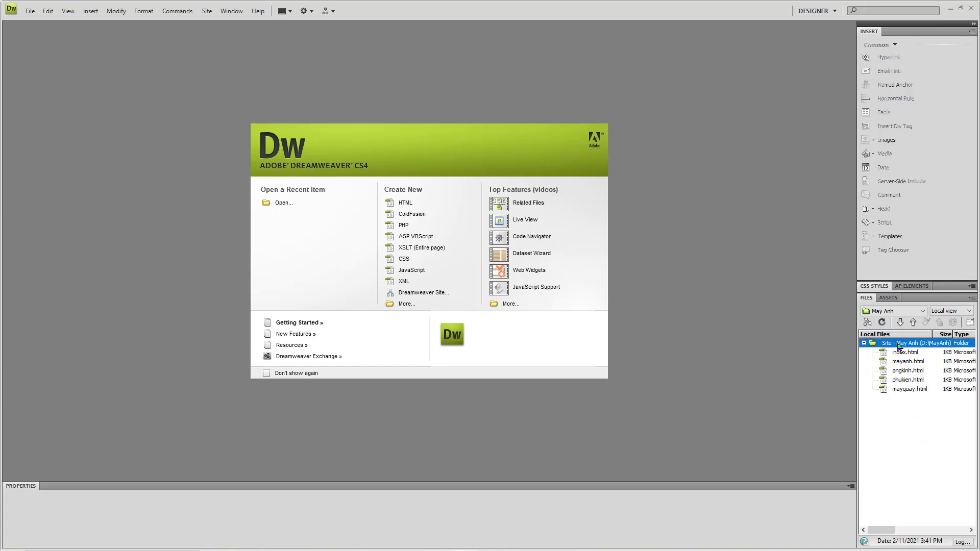
Add a new page file named gioithieu.html to the May Anh site's root folder.
right_click(898, 345)
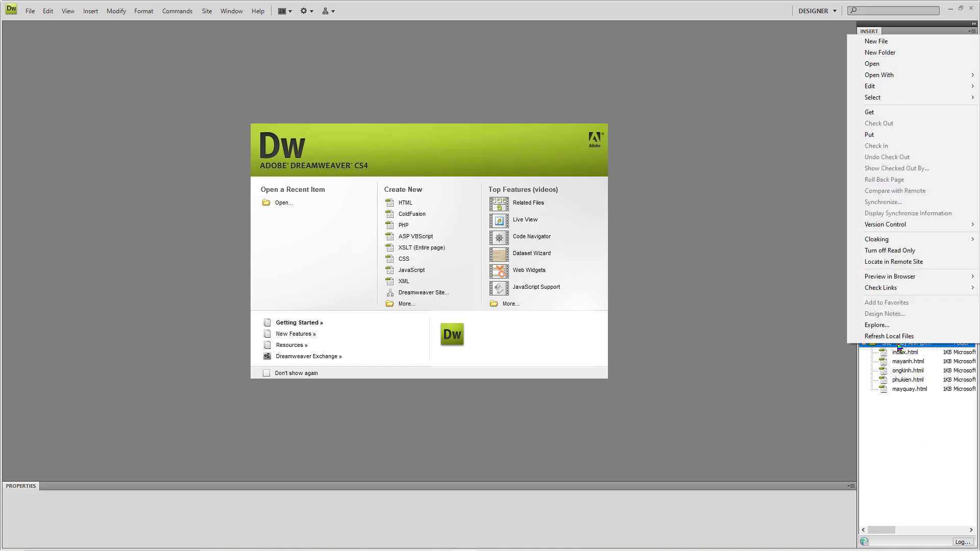
click(894, 43)
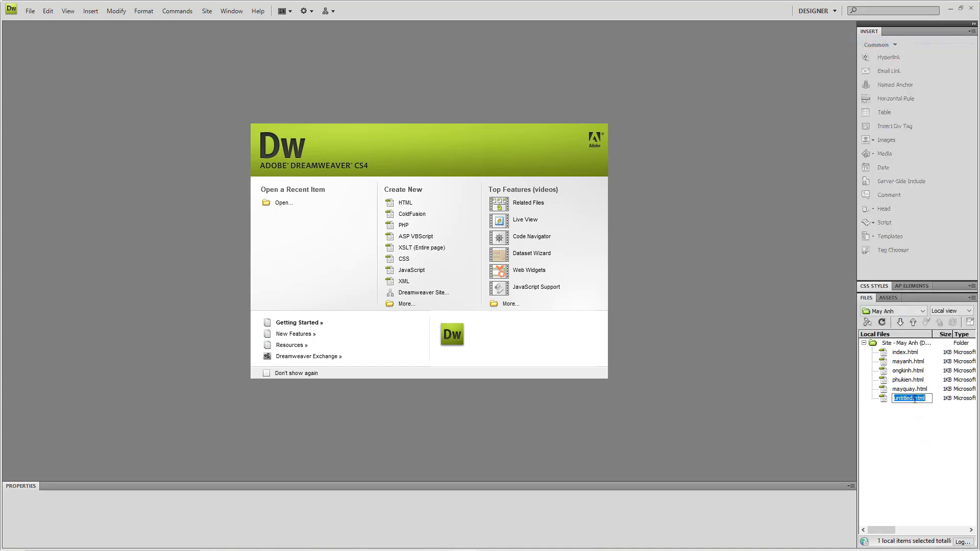
drag(913, 399, 842, 400)
text(gioith)
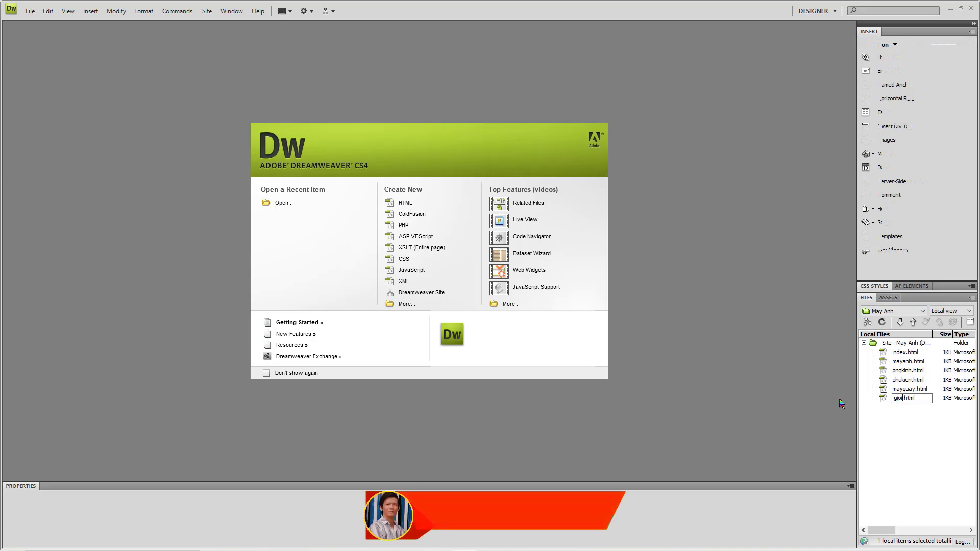
text(ieu)
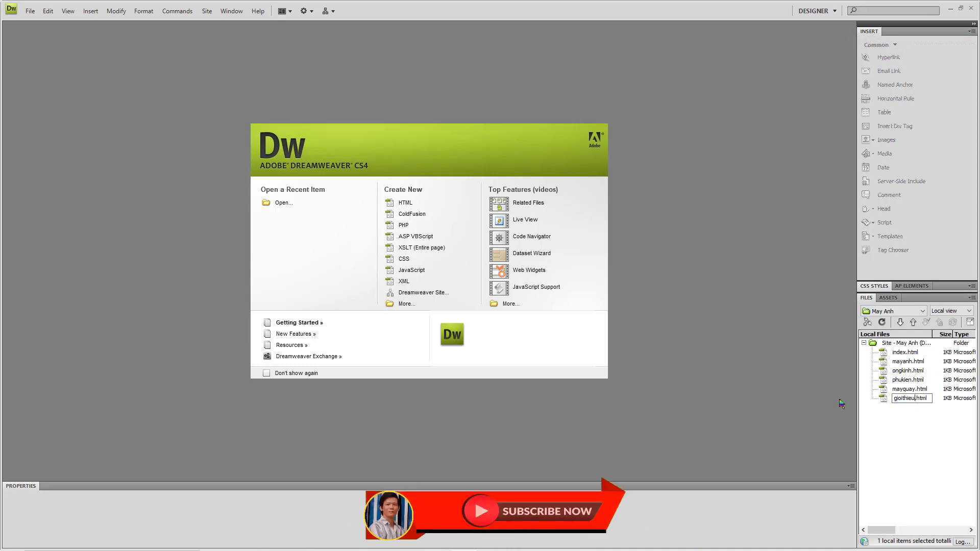
click(898, 345)
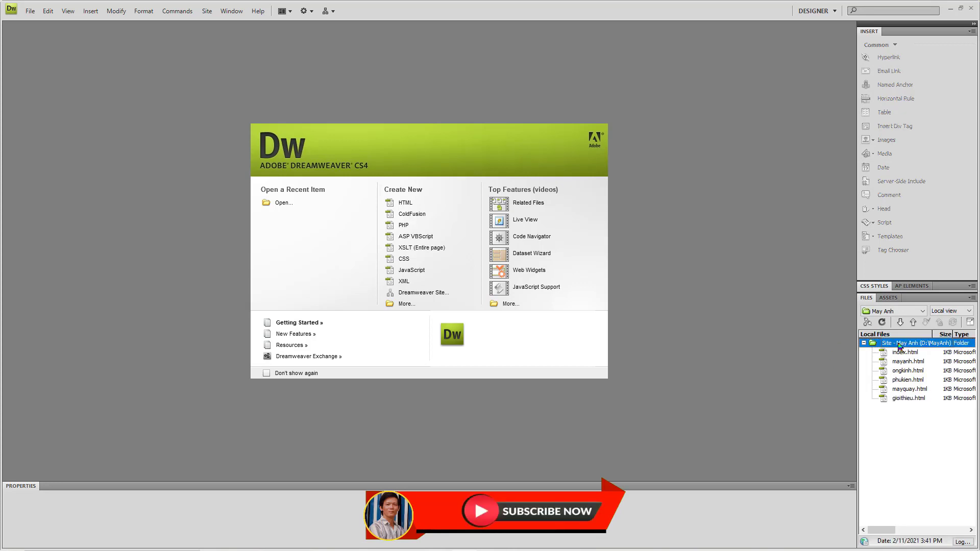
Add a new page file named tintuc.html to the May Anh site's root folder.
right_click(898, 348)
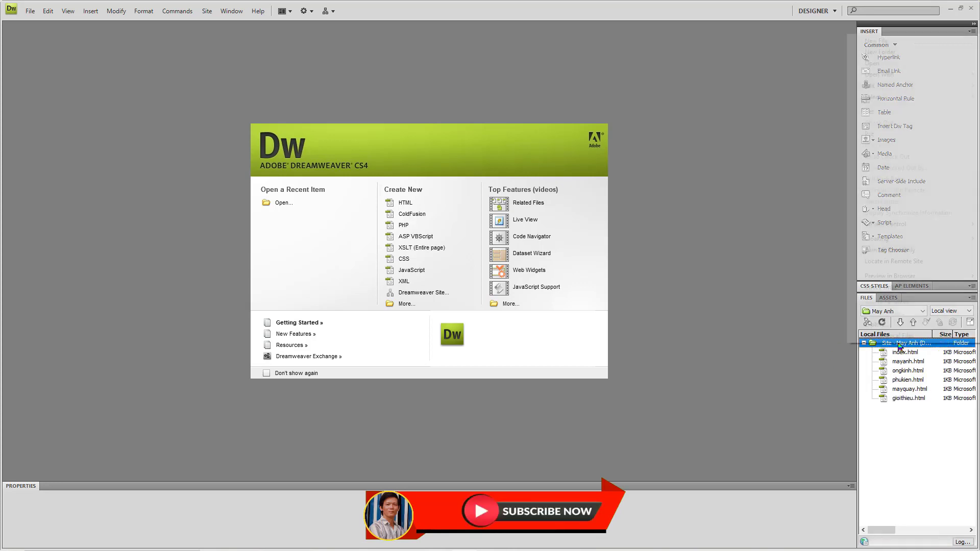
click(884, 44)
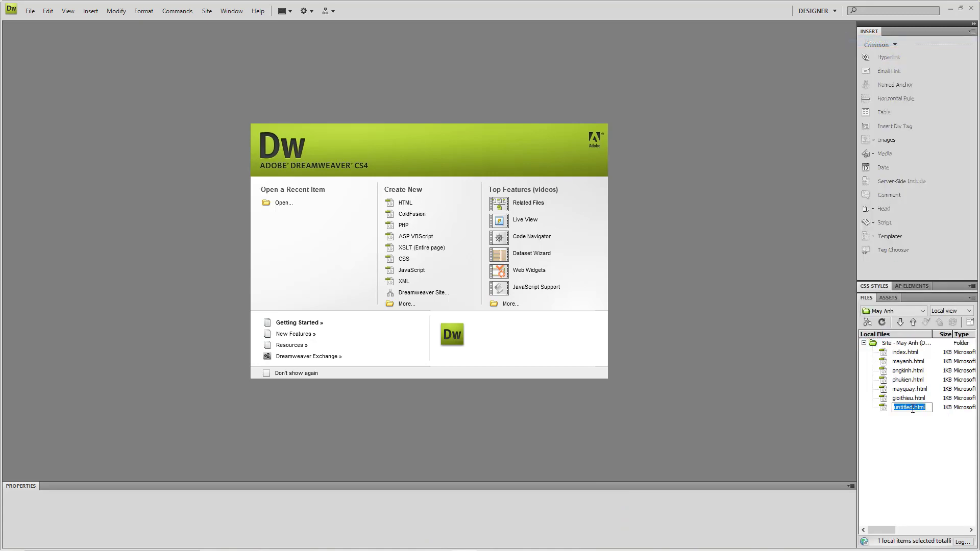
drag(914, 408, 862, 407)
text(tintuc)
click(889, 345)
Add a new page file named tuyendung.html to the May Anh site's root folder.
right_click(888, 347)
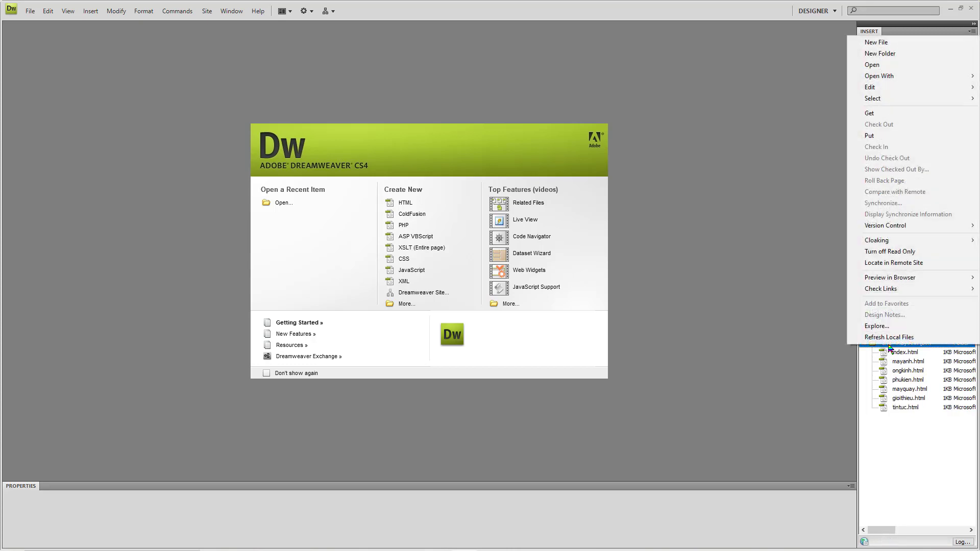
click(879, 42)
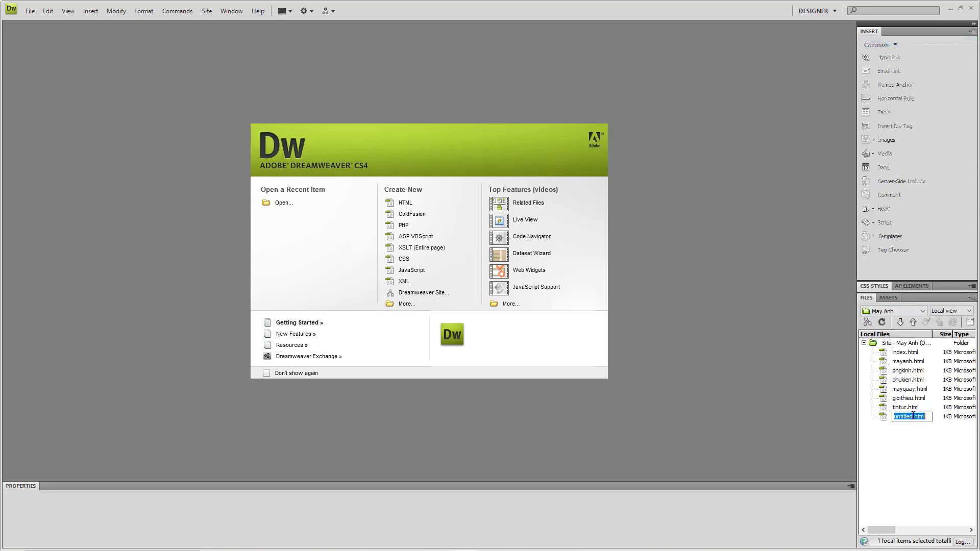
drag(912, 417, 862, 410)
text(tuyendung.htm)
click(907, 347)
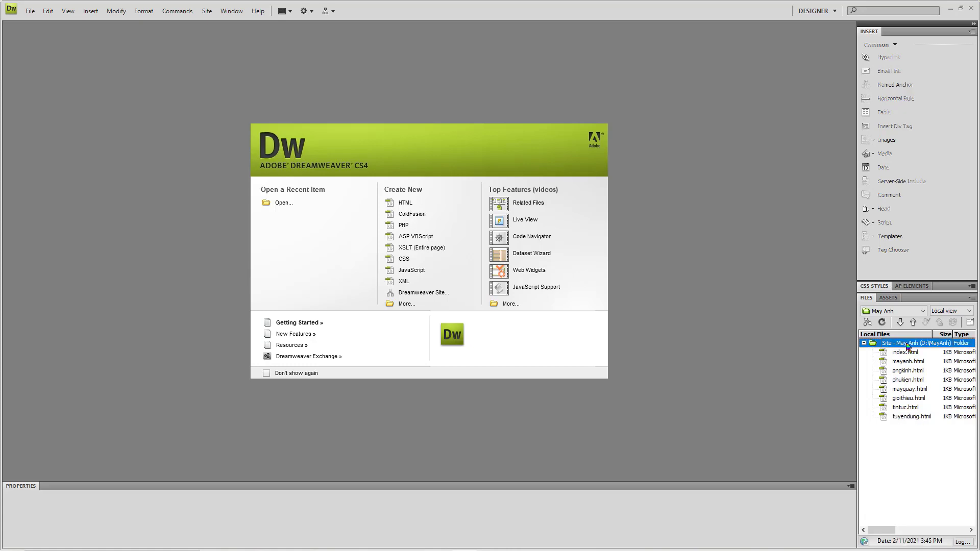
Add a new page file named lienhe.html to the May Anh site's root folder.
right_click(907, 347)
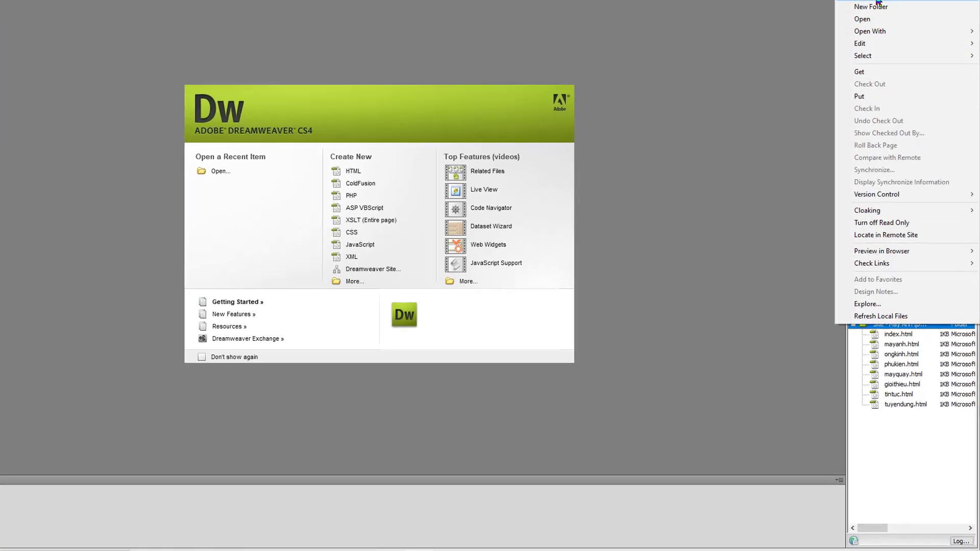
click(877, 0)
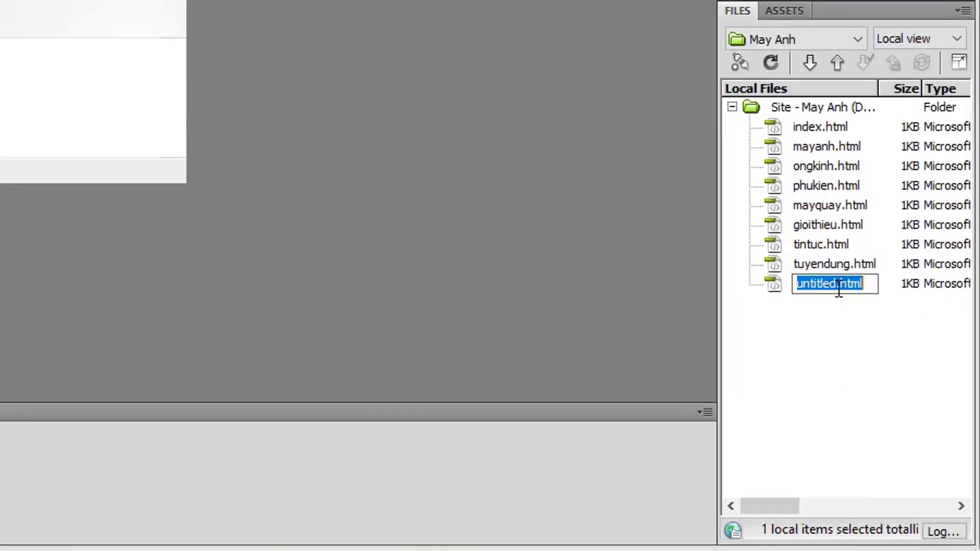
double_click(833, 283)
text(lienhe)
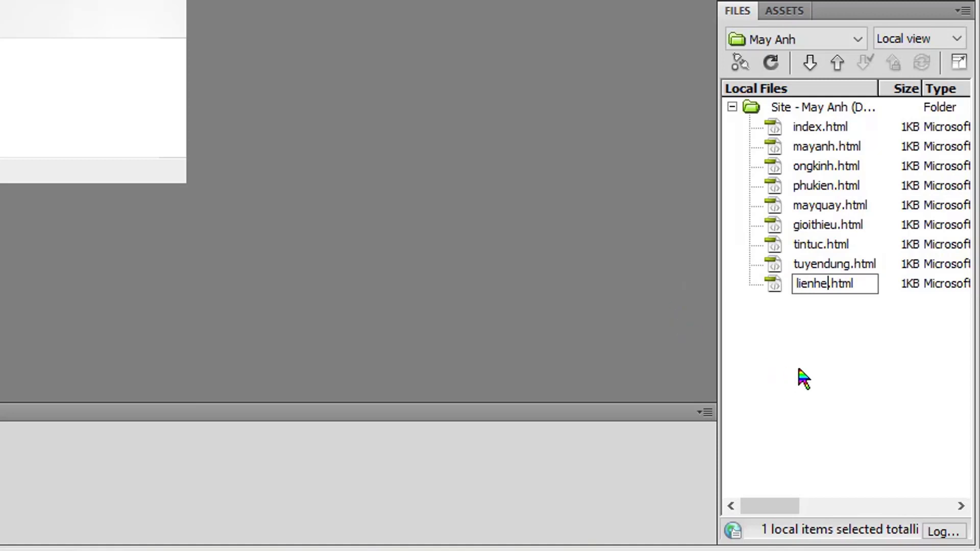
key(Return)
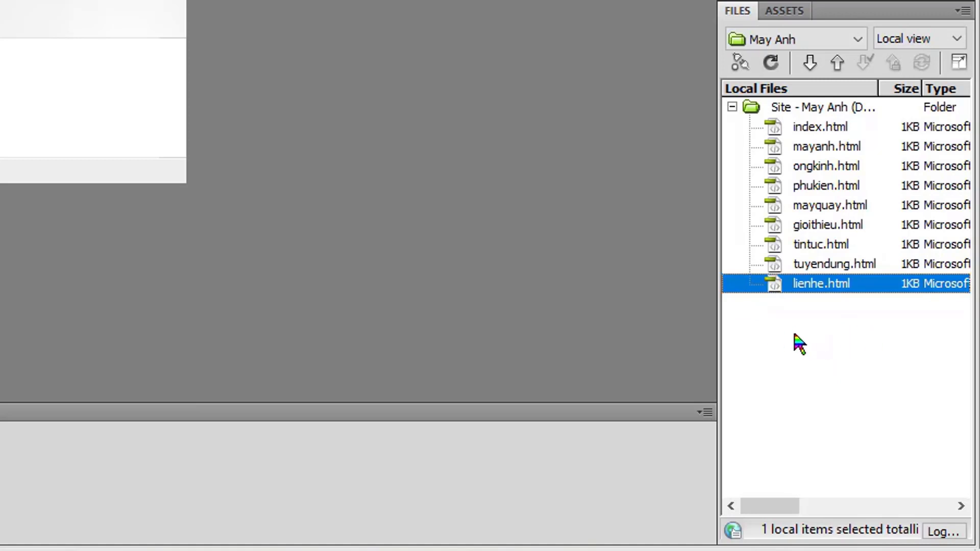
Create a new folder named images in the May Anh site's root folder.
click(801, 109)
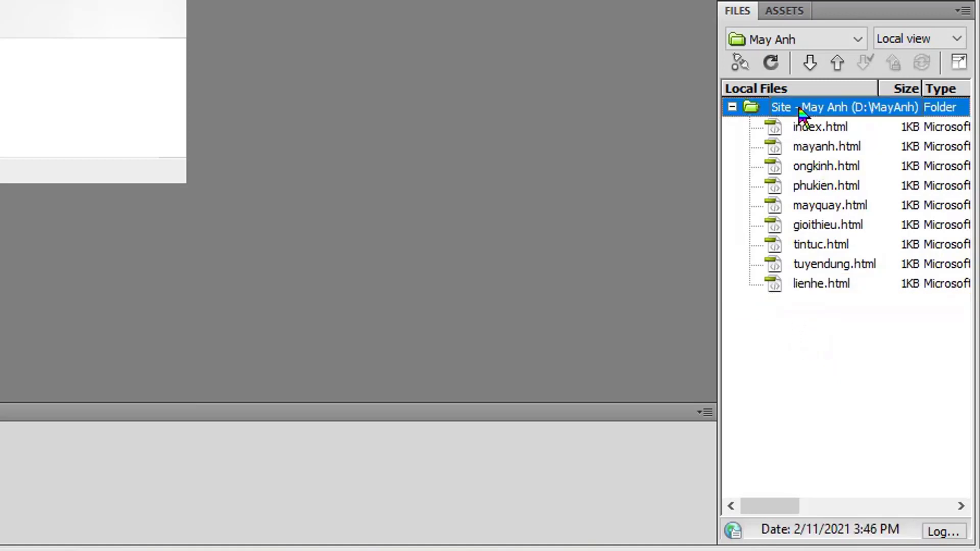
right_click(801, 111)
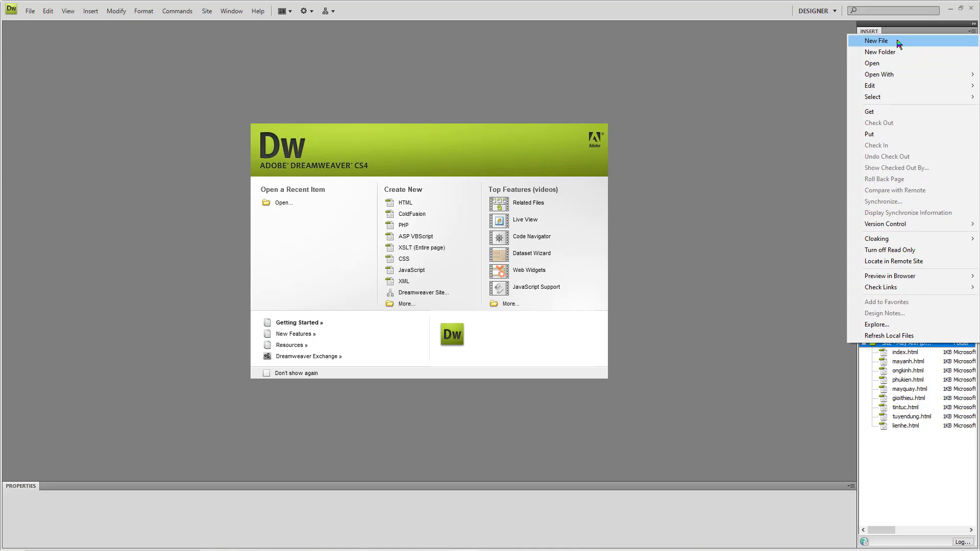
click(897, 52)
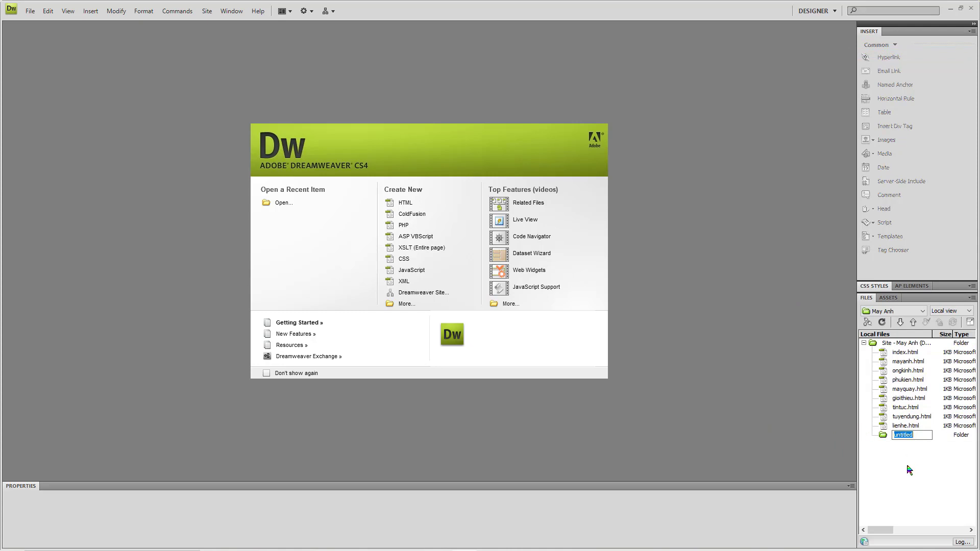
text(images)
key(Return)
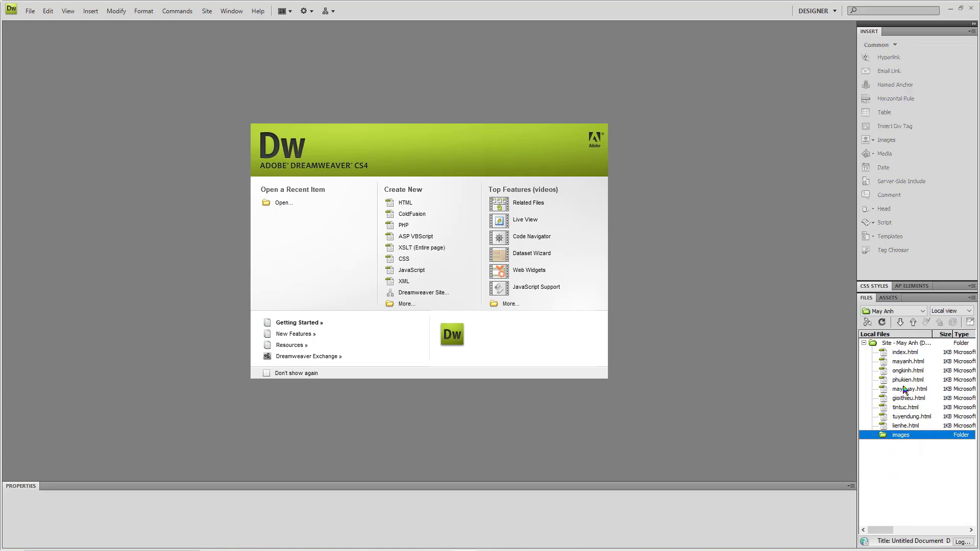
Create a new folder named css in the May Anh site's root folder.
right_click(912, 344)
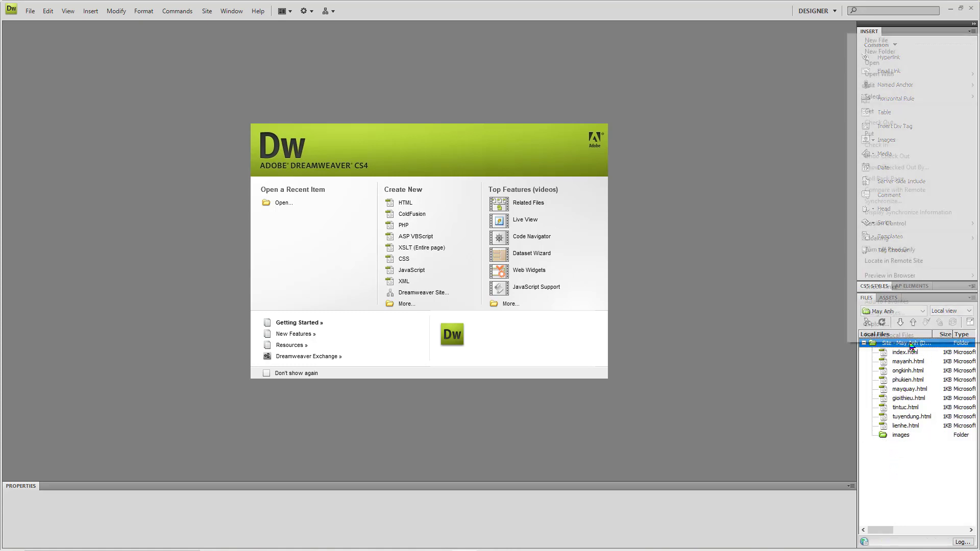
click(879, 52)
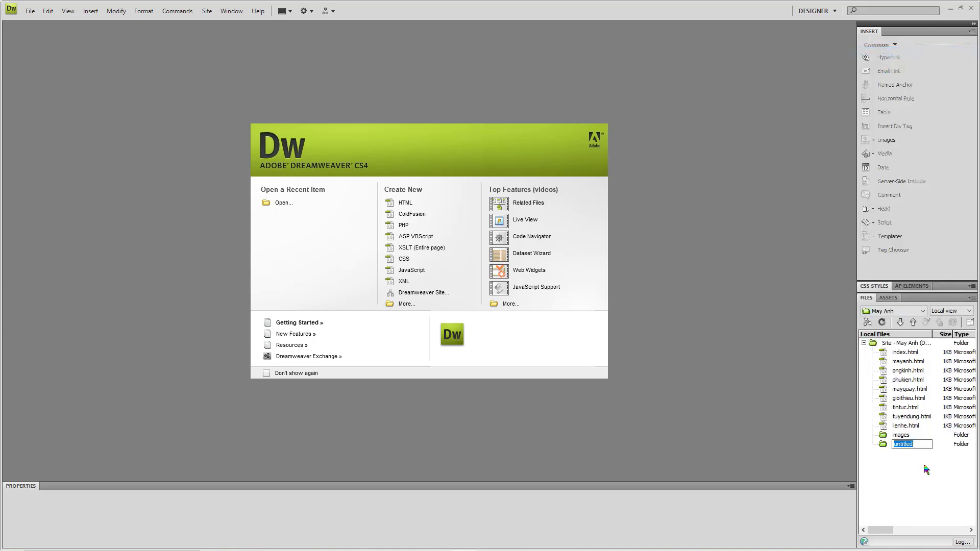
text(css)
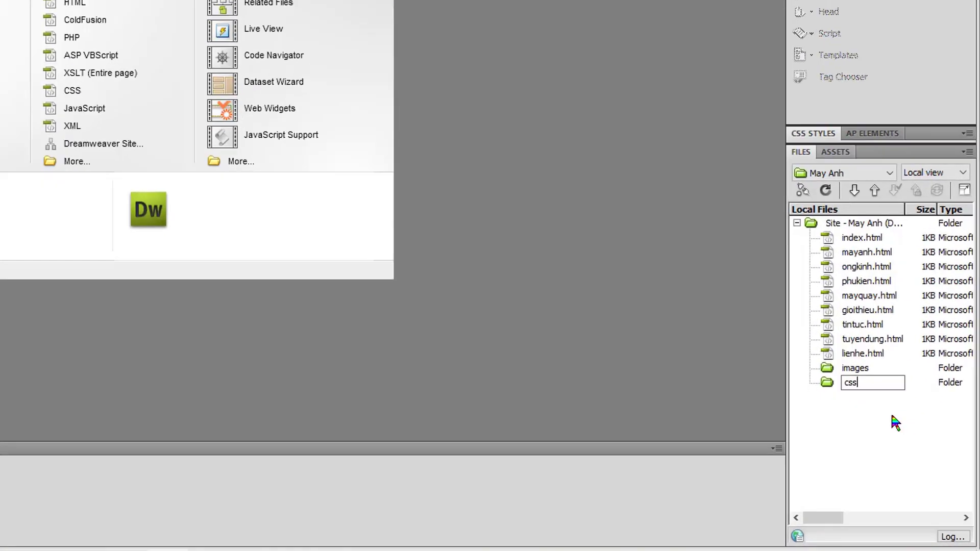
key(Return)
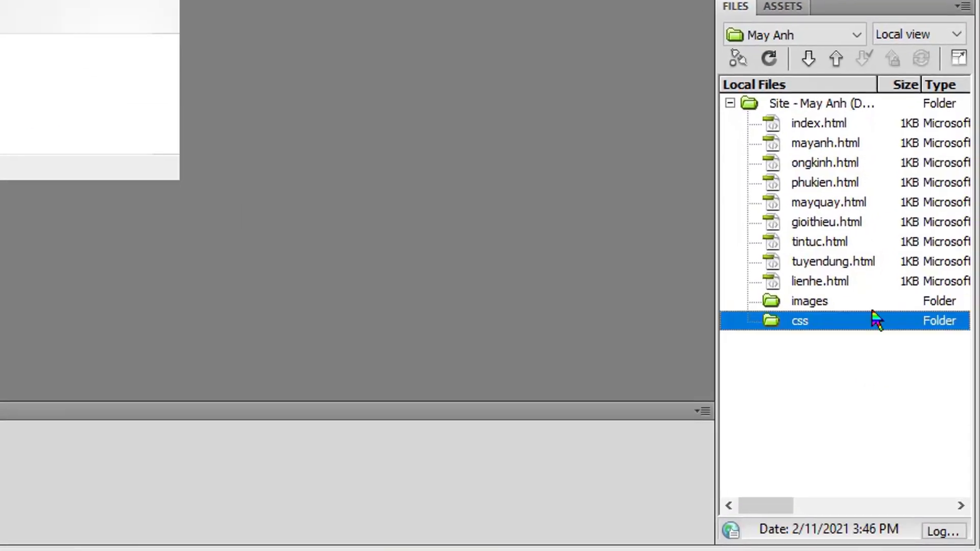
Create a new folder named js in the May Anh site's root folder.
right_click(797, 105)
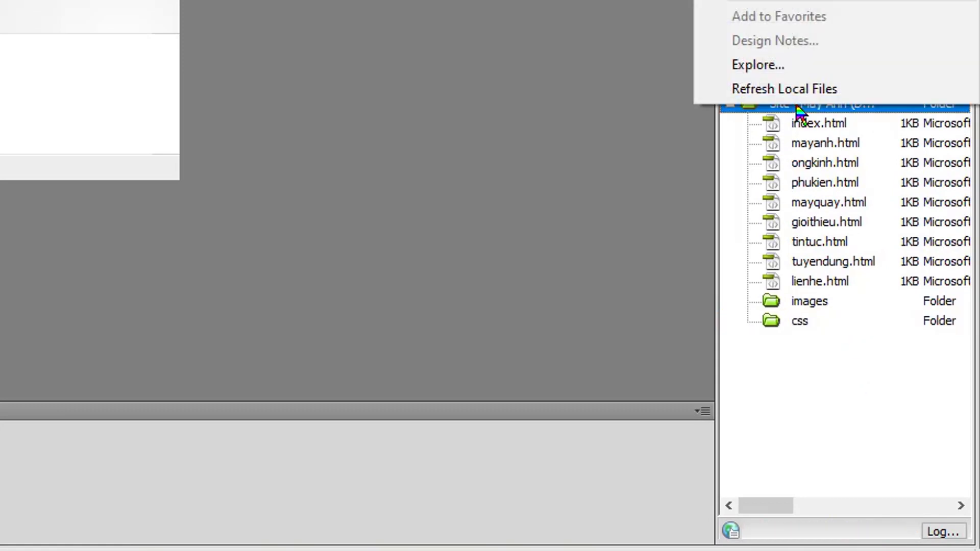
click(816, 1)
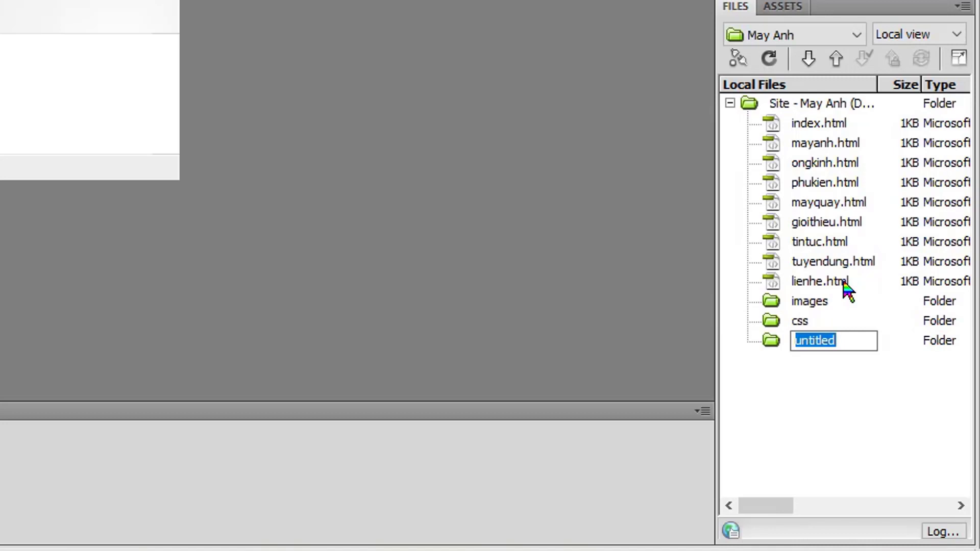
text(js)
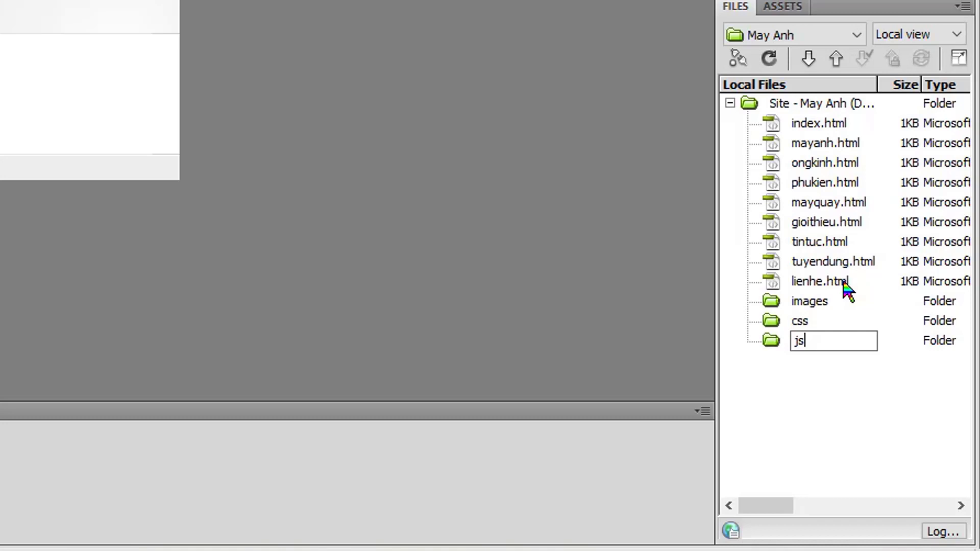
key(Return)
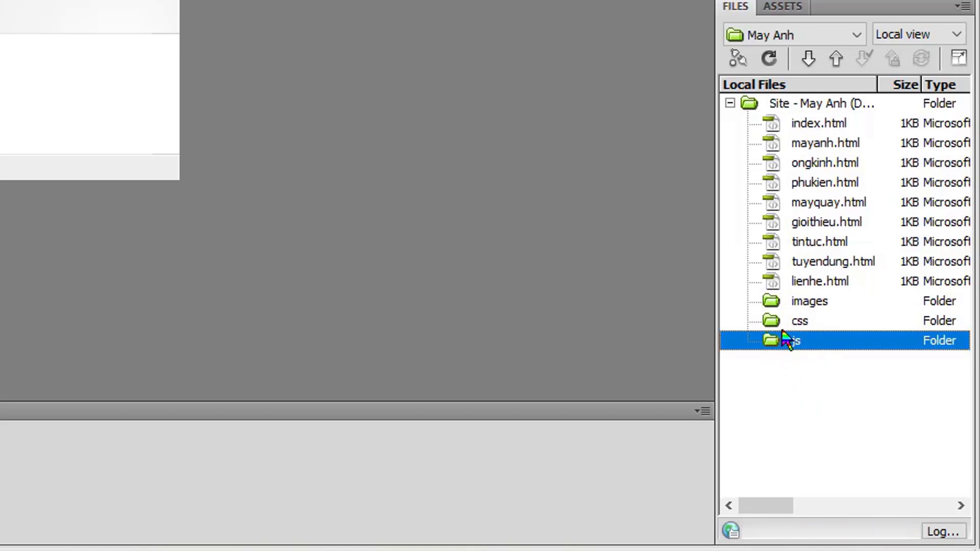
Sort the site's local files by name in ascending order, with the folders listed above the pages.
click(790, 87)
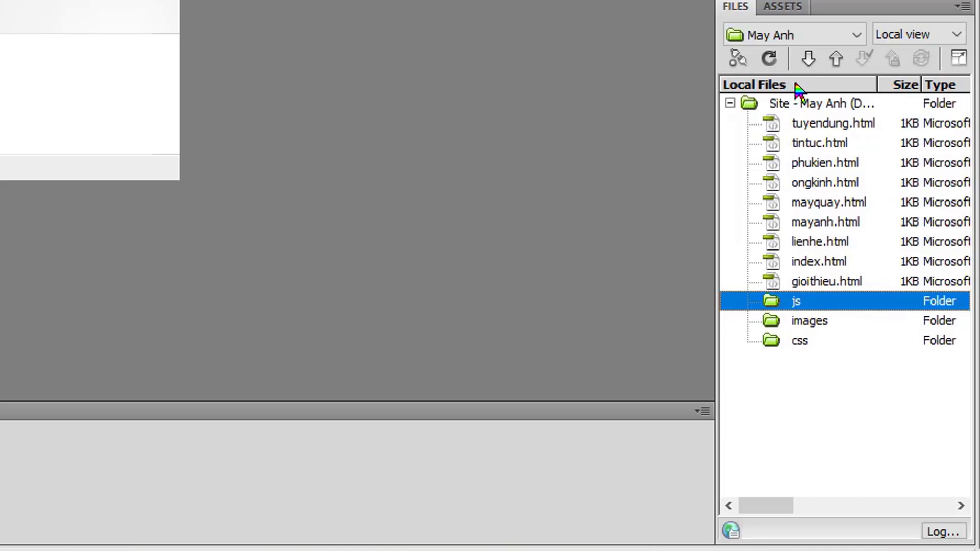
click(797, 86)
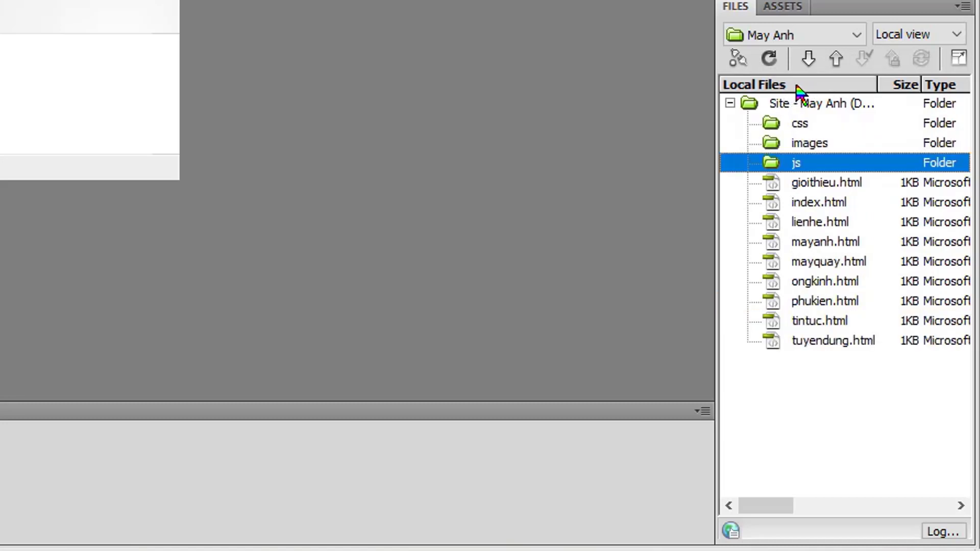
click(798, 86)
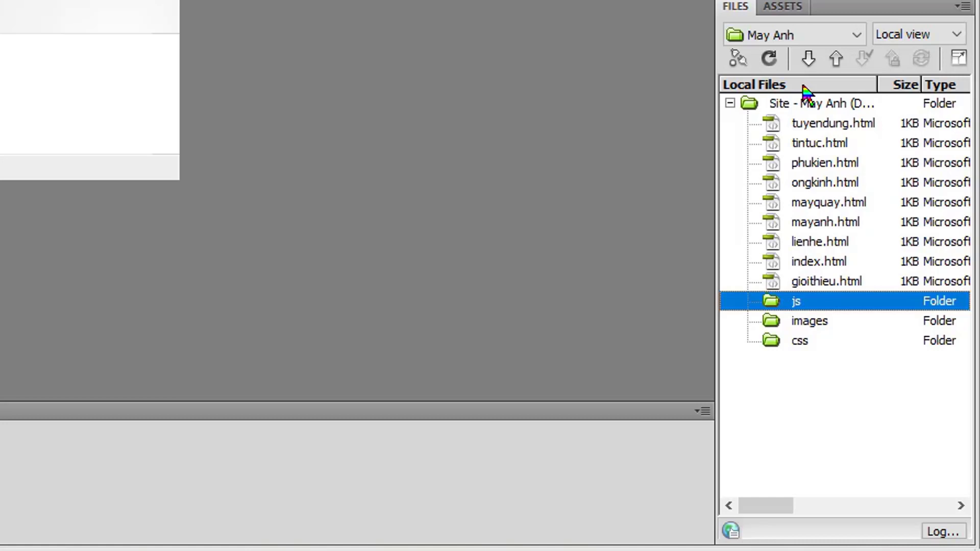
click(803, 87)
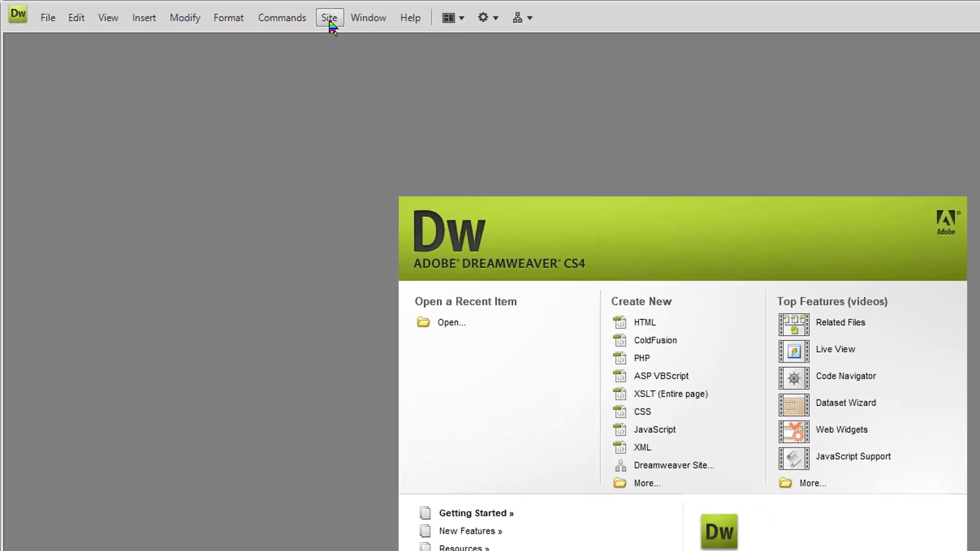
Review the May Anh site definition from its name through the summary, keeping every setting, and close the site manager.
click(253, 14)
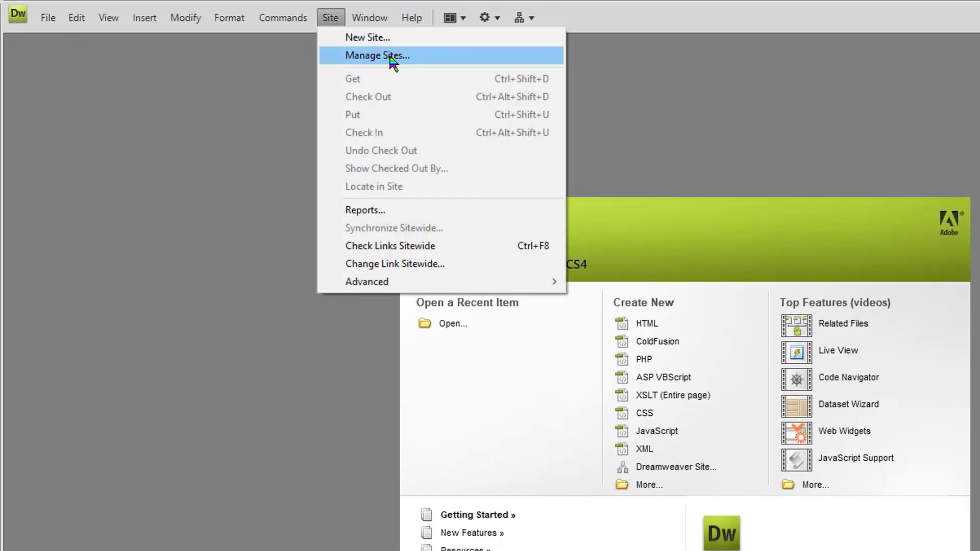
click(391, 56)
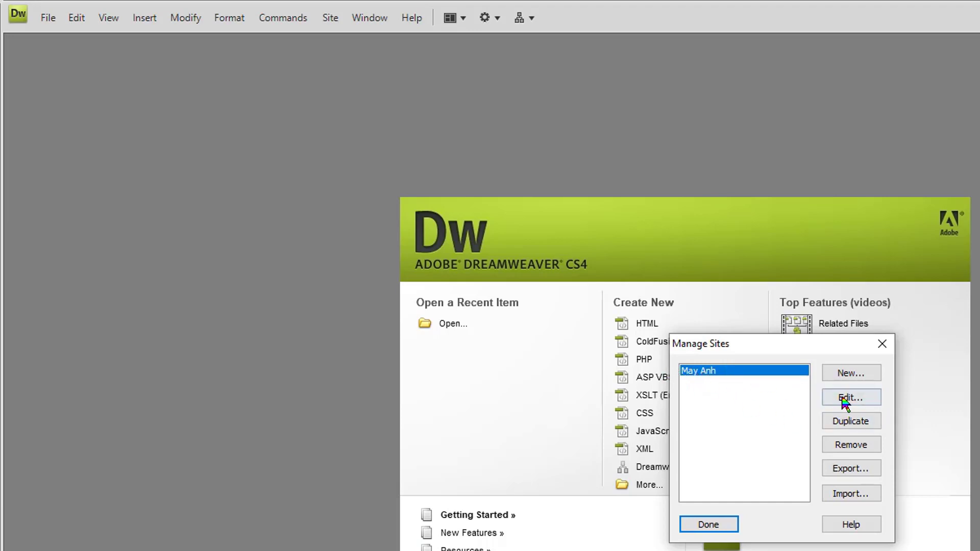
click(859, 403)
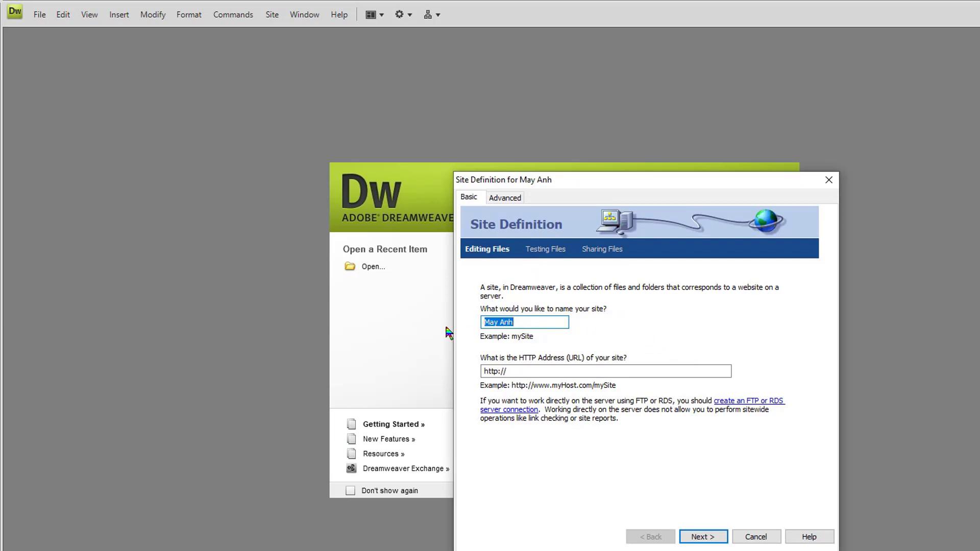
click(703, 537)
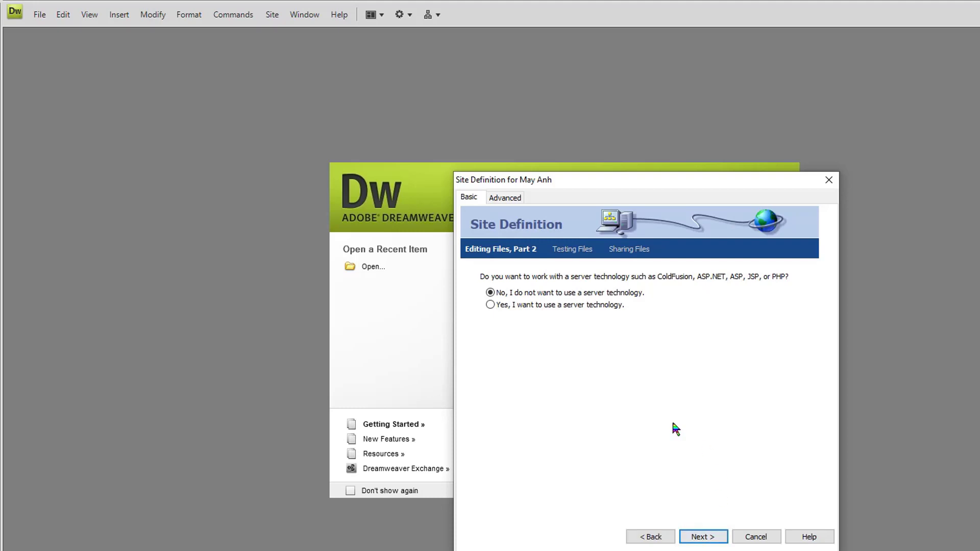
click(705, 536)
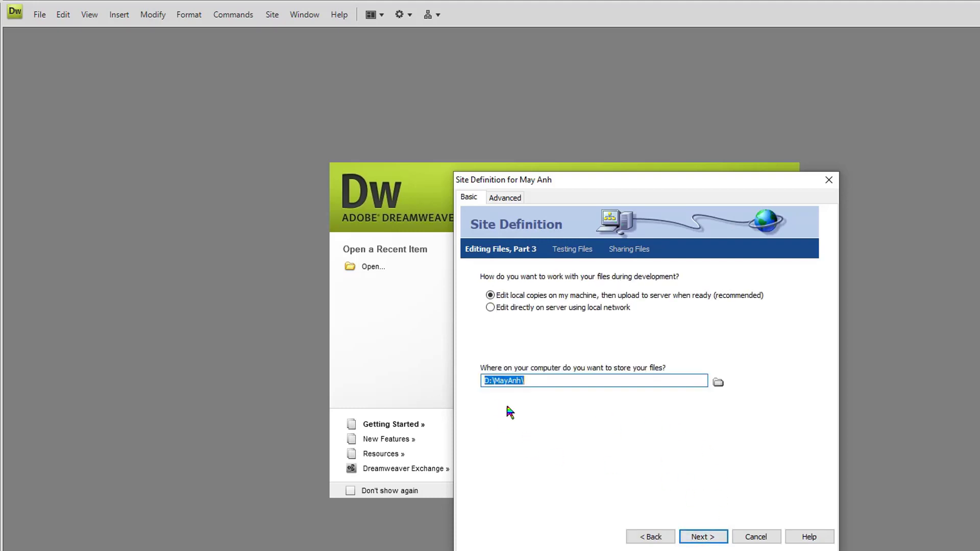
click(710, 535)
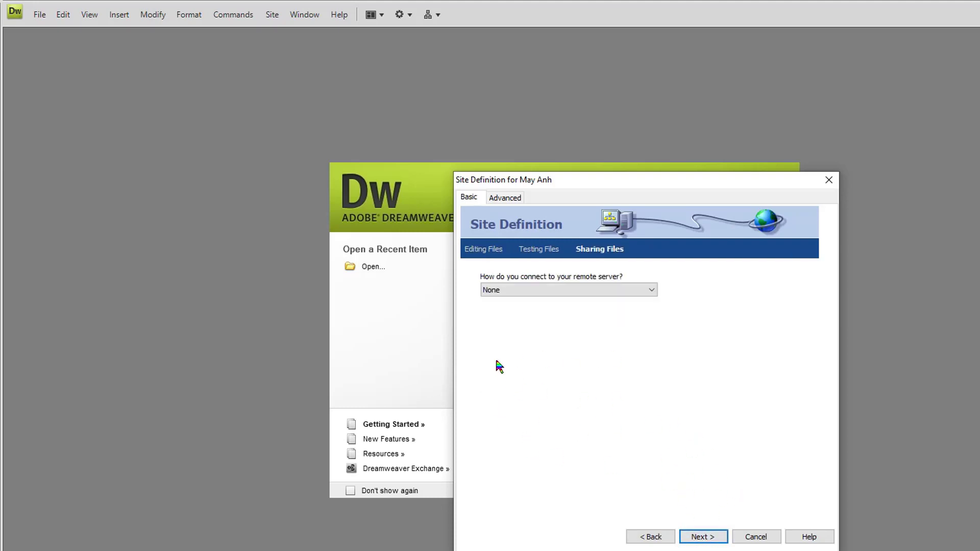
click(702, 535)
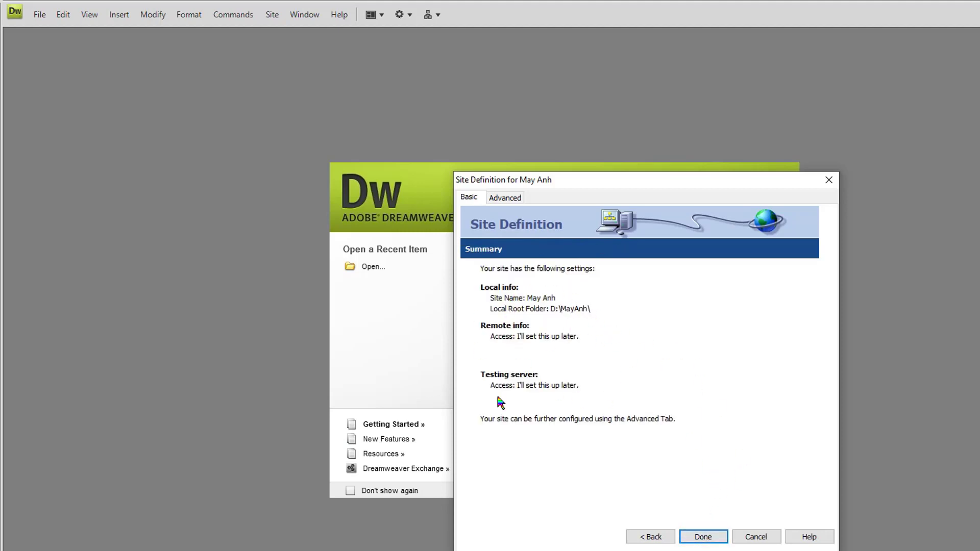
click(703, 537)
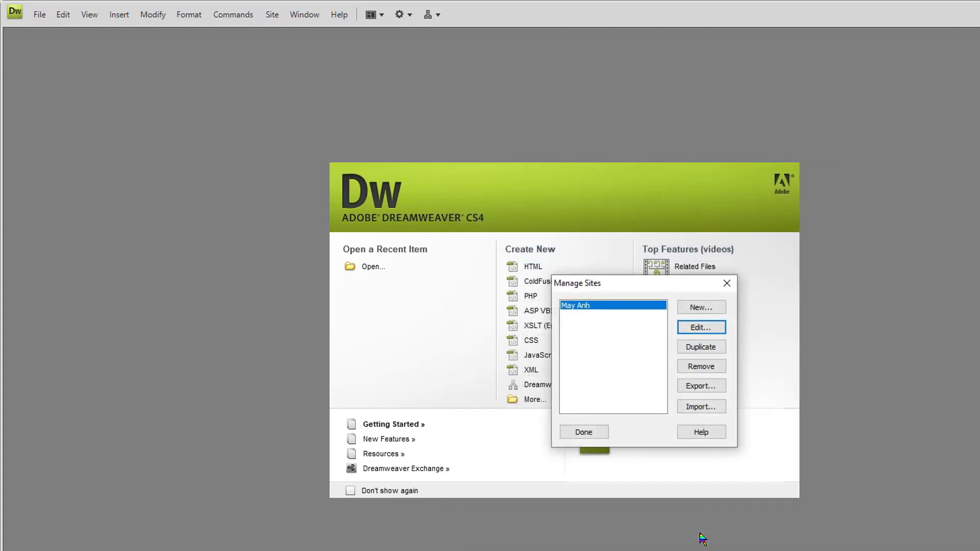
click(585, 433)
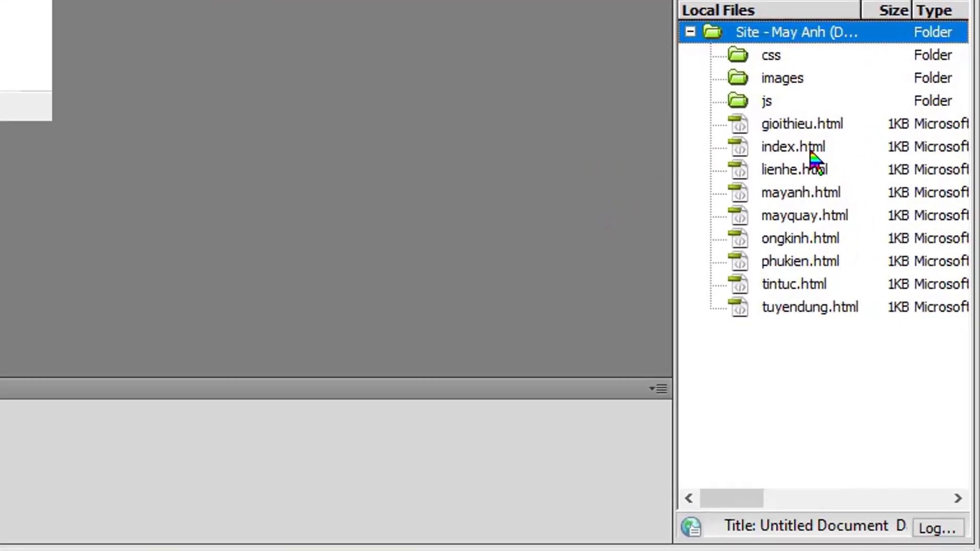
Open the index.html and gioithieu.html pages from the May Anh site for editing.
click(812, 152)
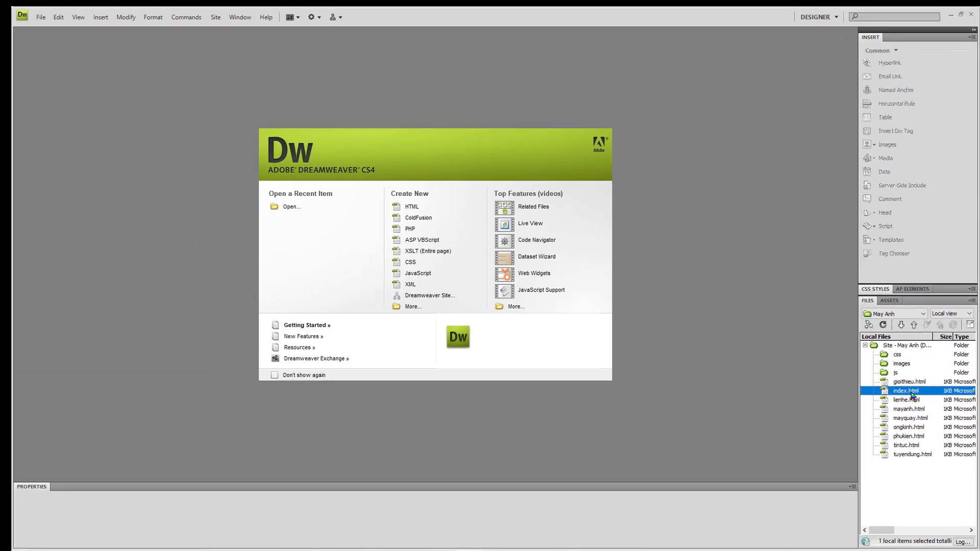
double_click(913, 395)
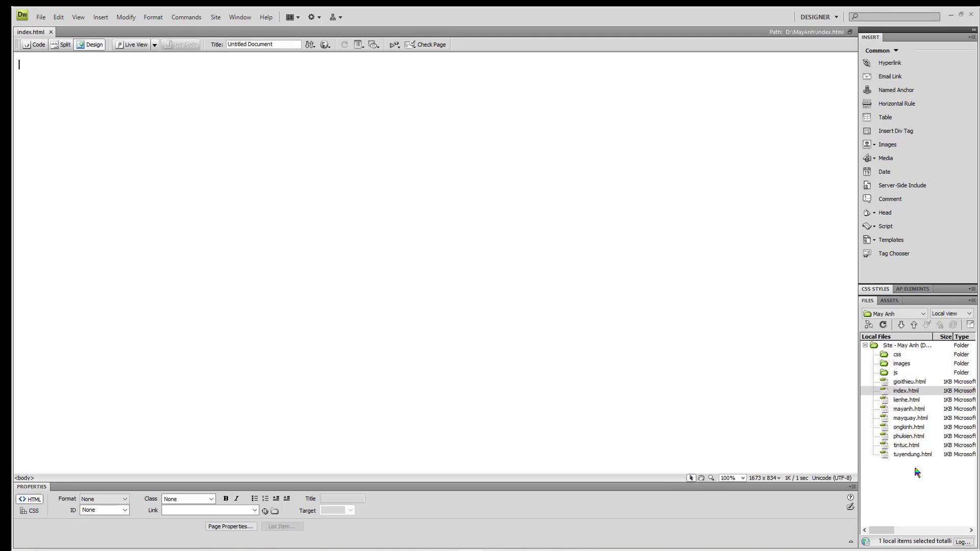
click(909, 386)
double_click(909, 383)
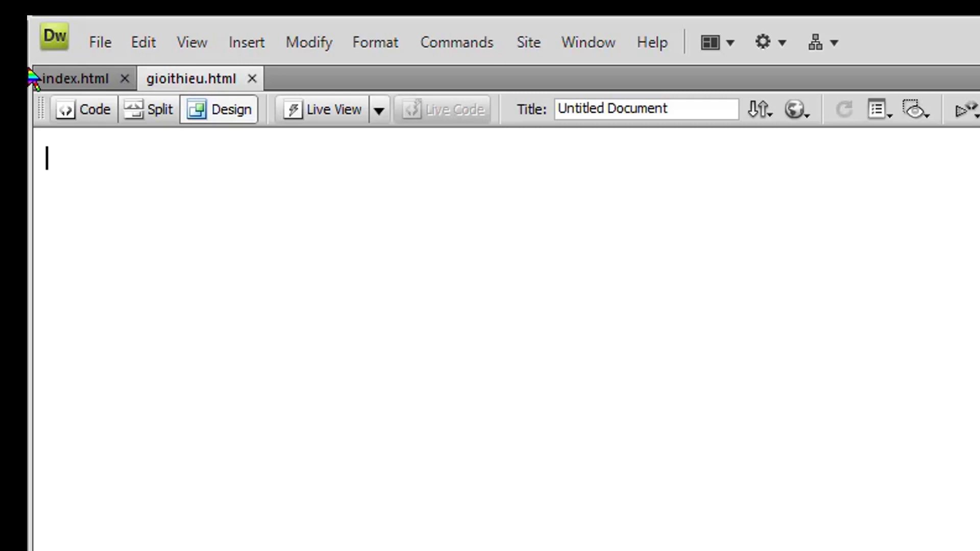
Close the gioithieu.html document and keep index.html open.
click(102, 41)
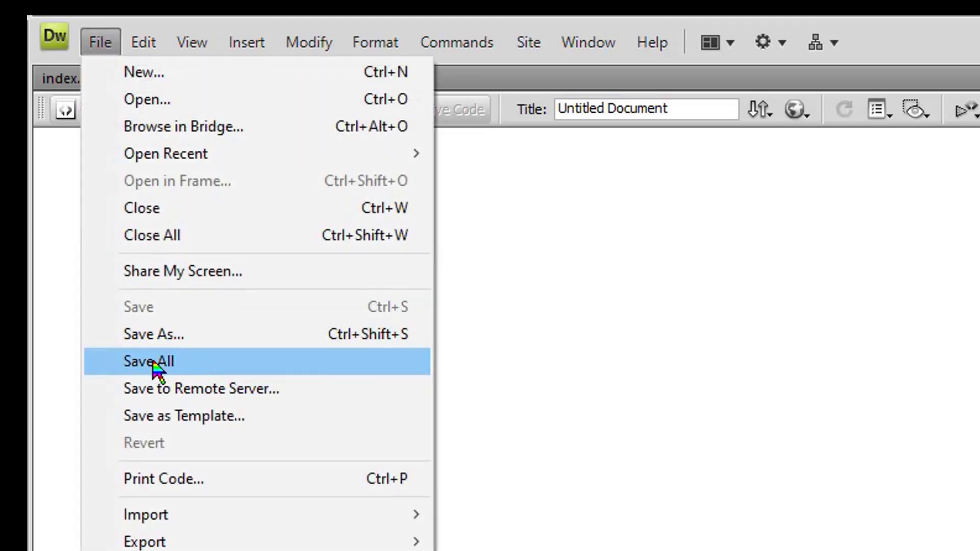
click(938, 41)
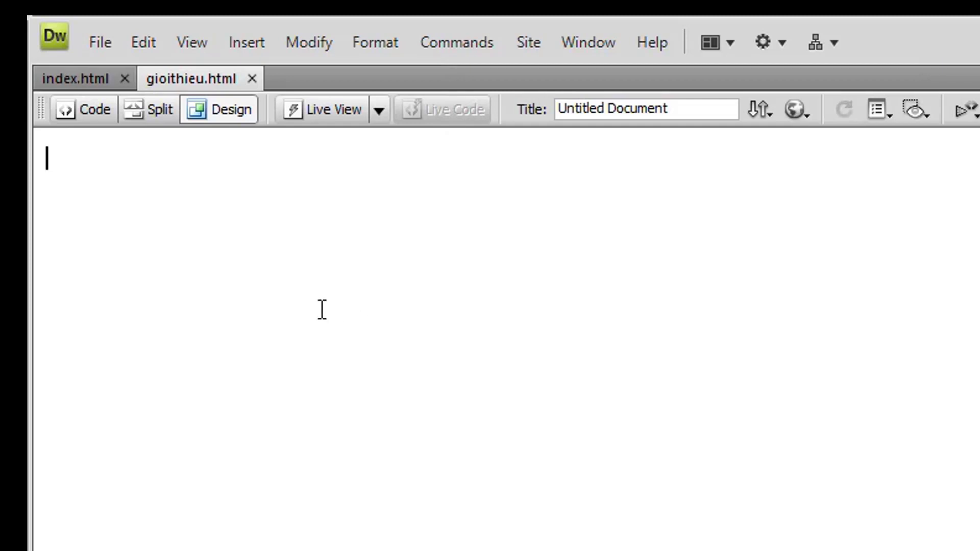
click(252, 79)
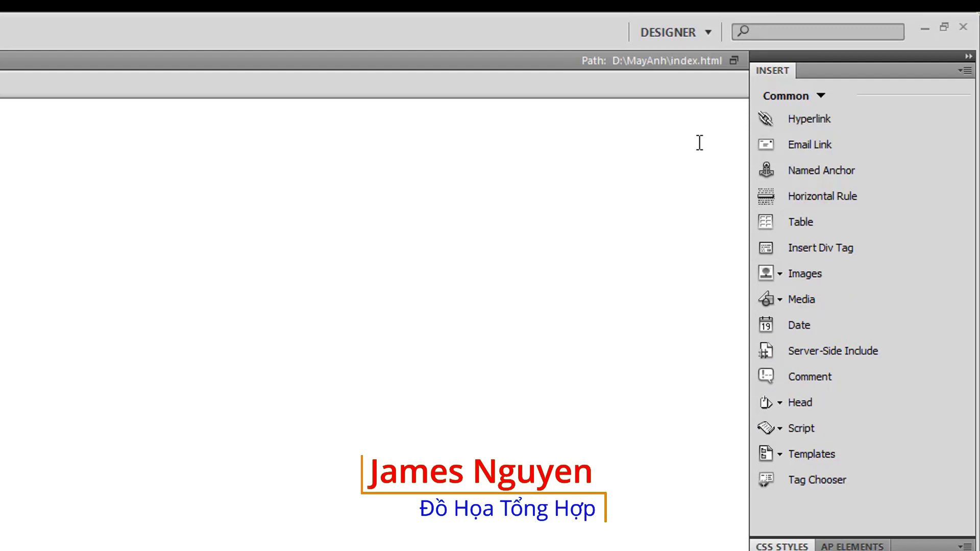
Try the Coder workspace layout, and settle on the Classic workspace layout.
click(708, 32)
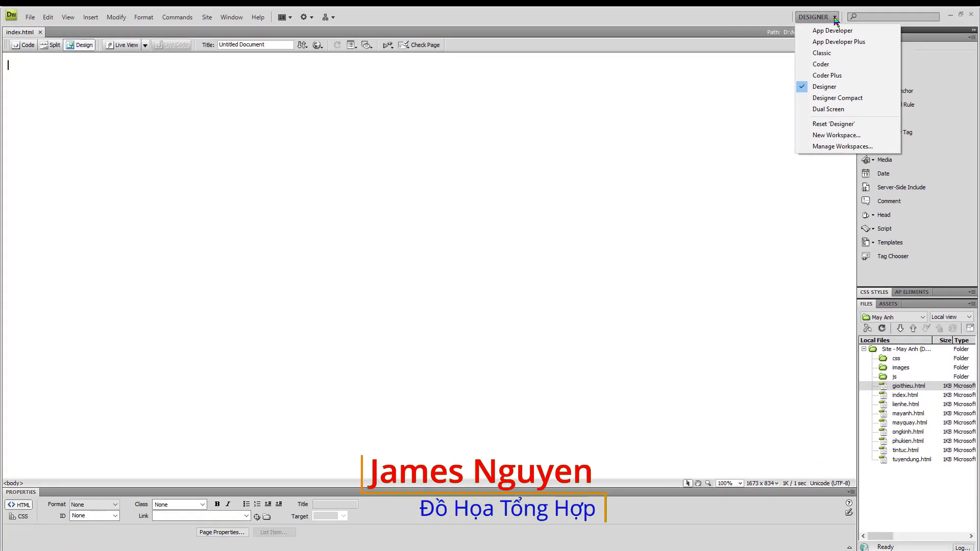
click(826, 66)
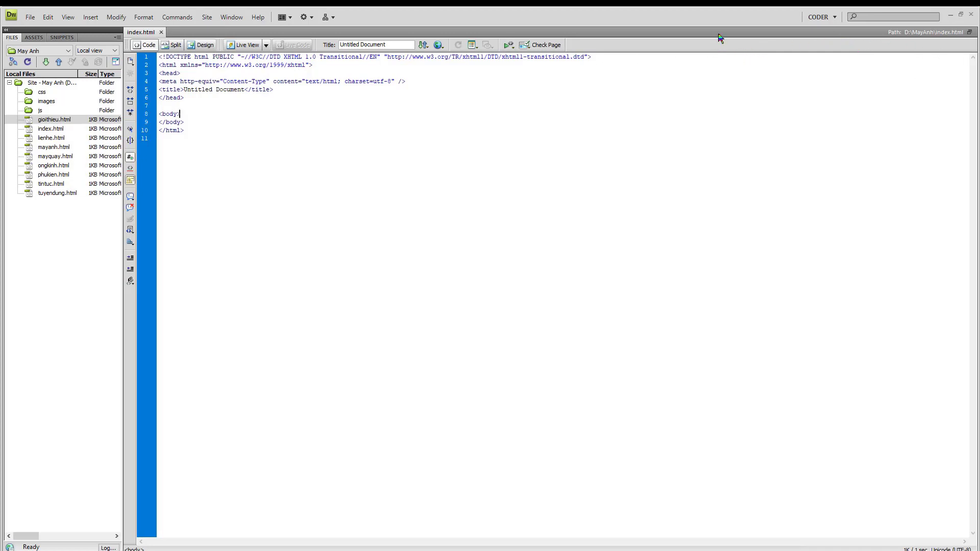
click(836, 18)
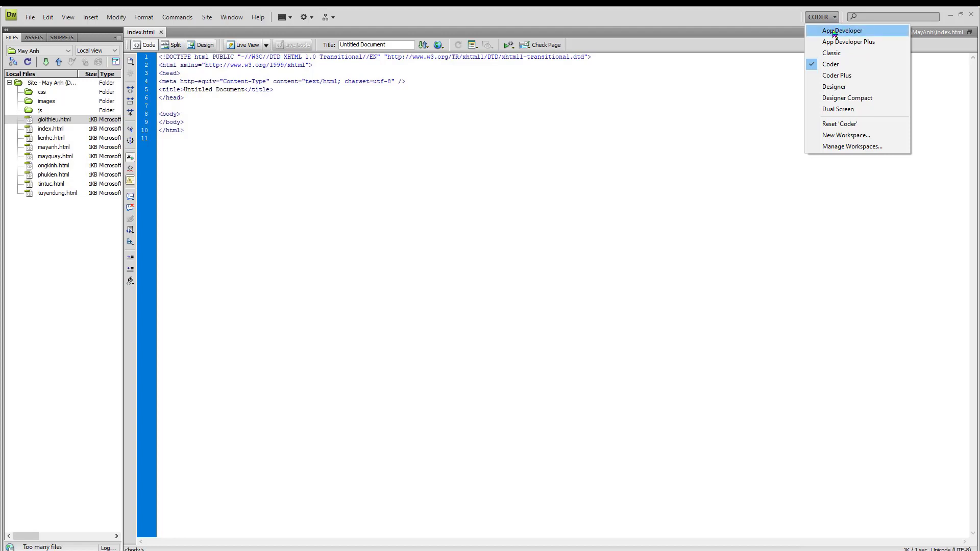
click(836, 53)
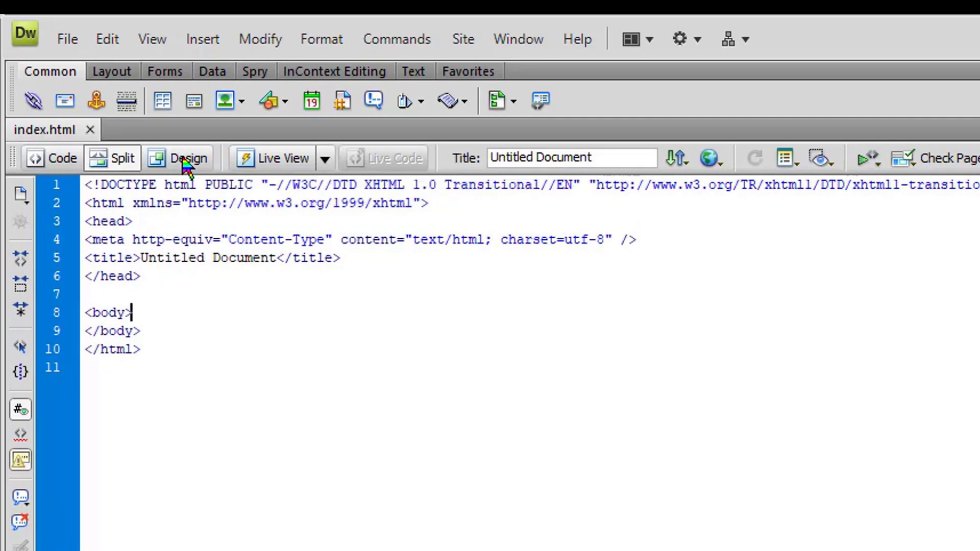
View index.html in Design and Code views, and leave it in Split view.
click(184, 159)
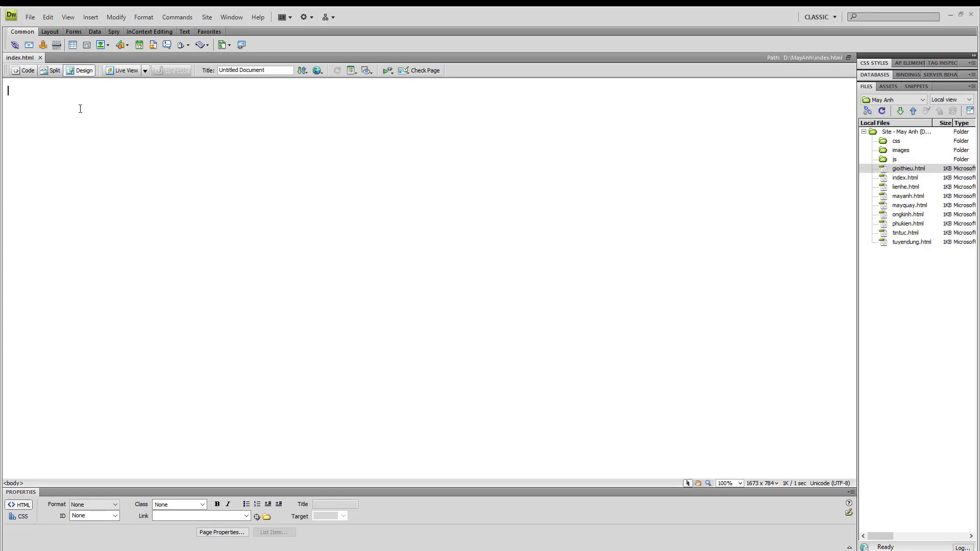
click(29, 73)
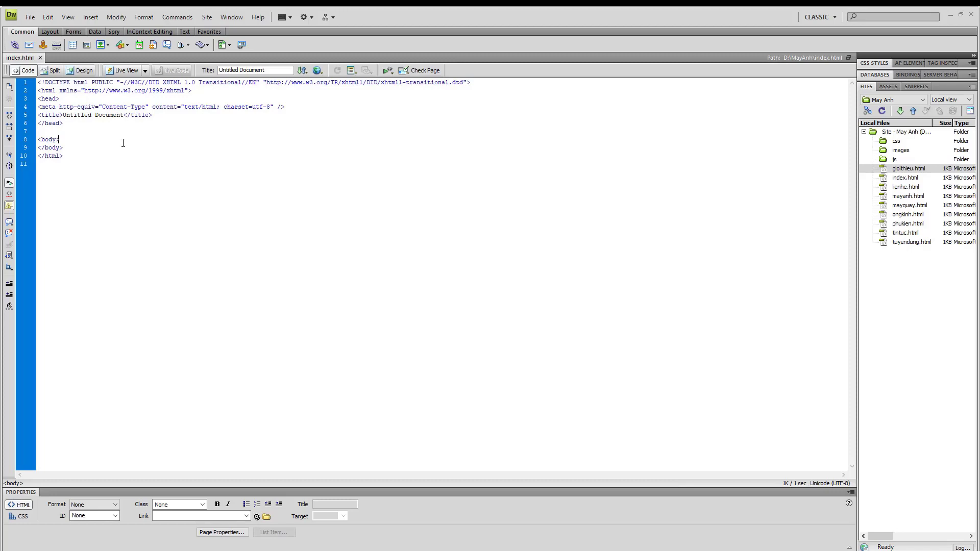
click(61, 73)
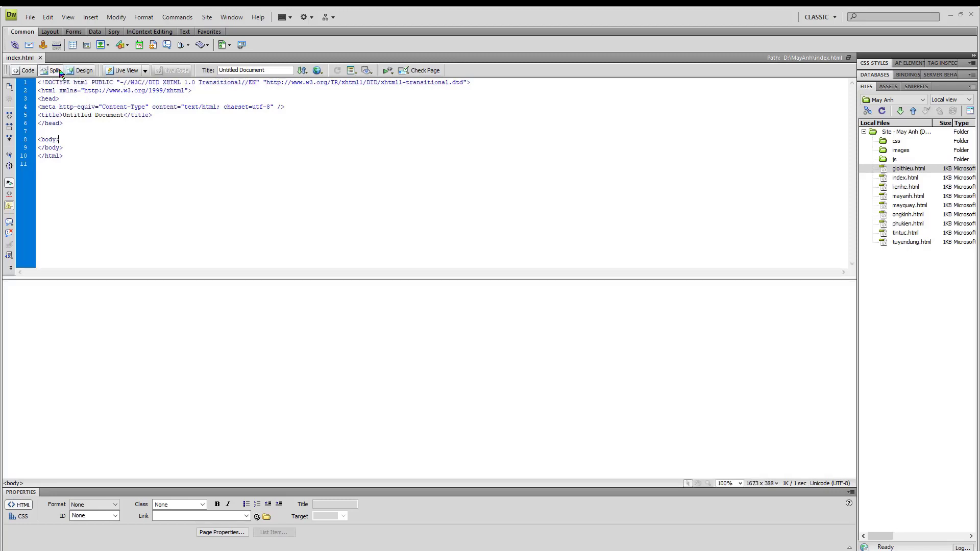
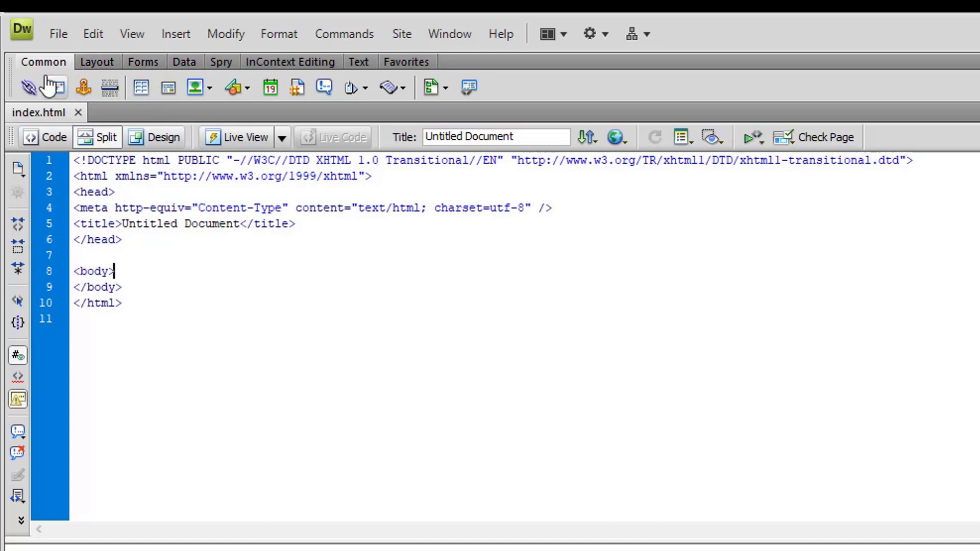
Look through the Layout, Forms, Data and Spry categories of the Insert bar, and return to Common.
click(97, 64)
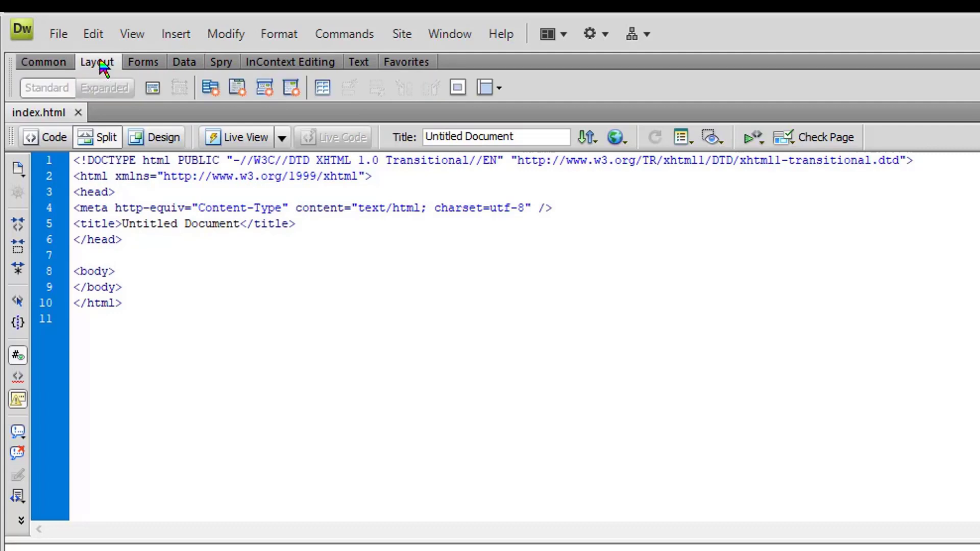
click(145, 64)
click(186, 64)
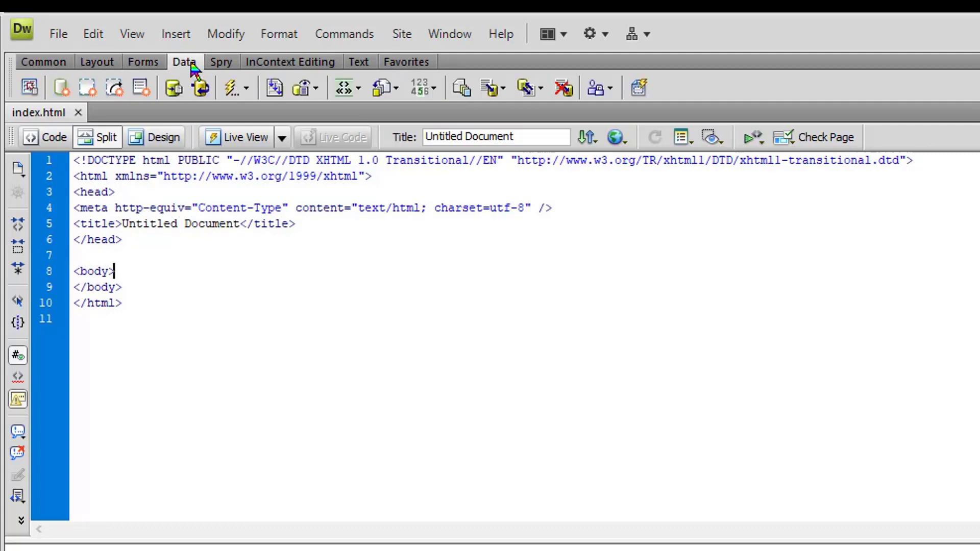
click(222, 63)
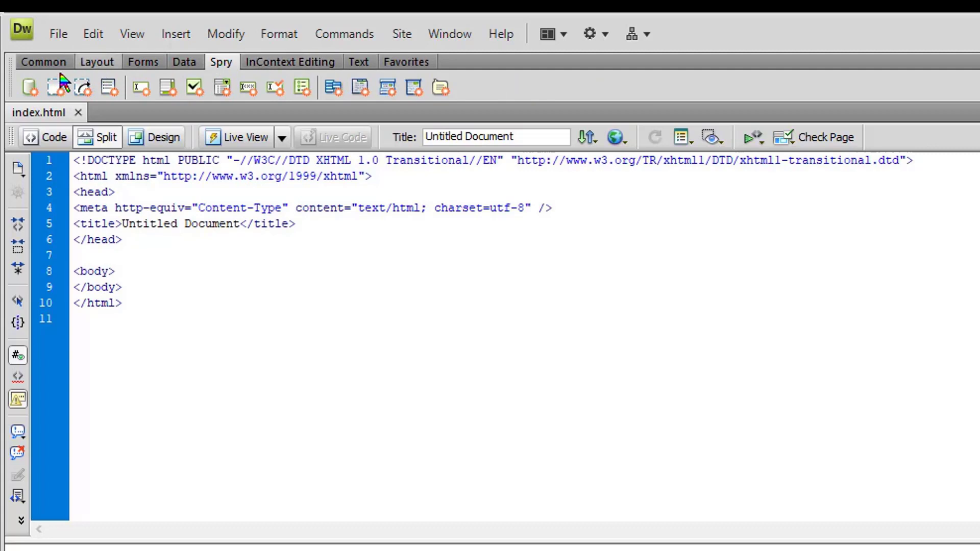
click(36, 63)
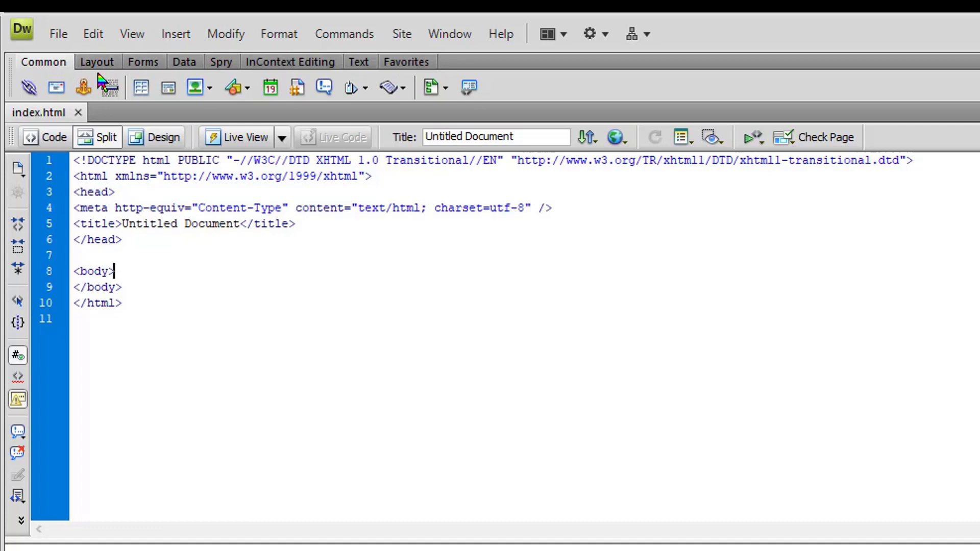
Hide the Insert bar and show it again above the document.
click(452, 36)
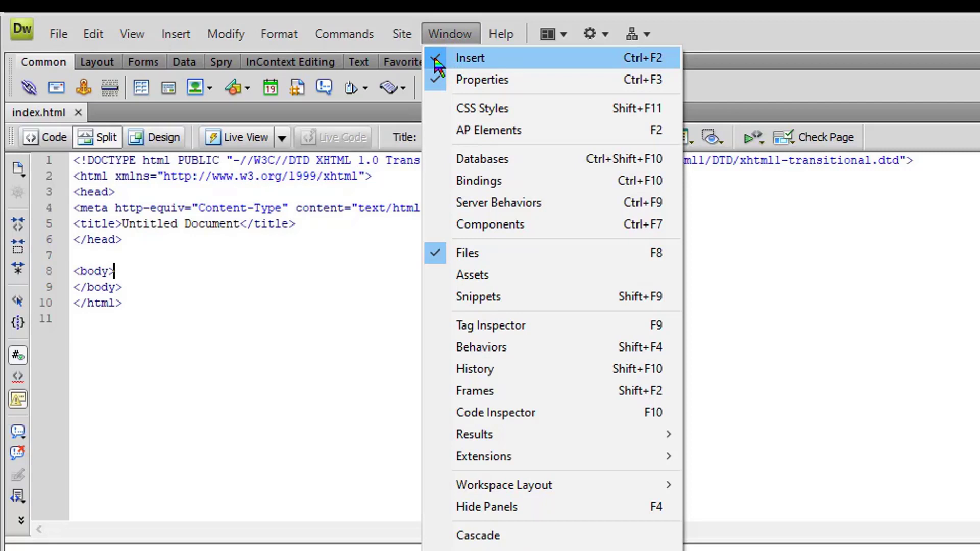
click(438, 64)
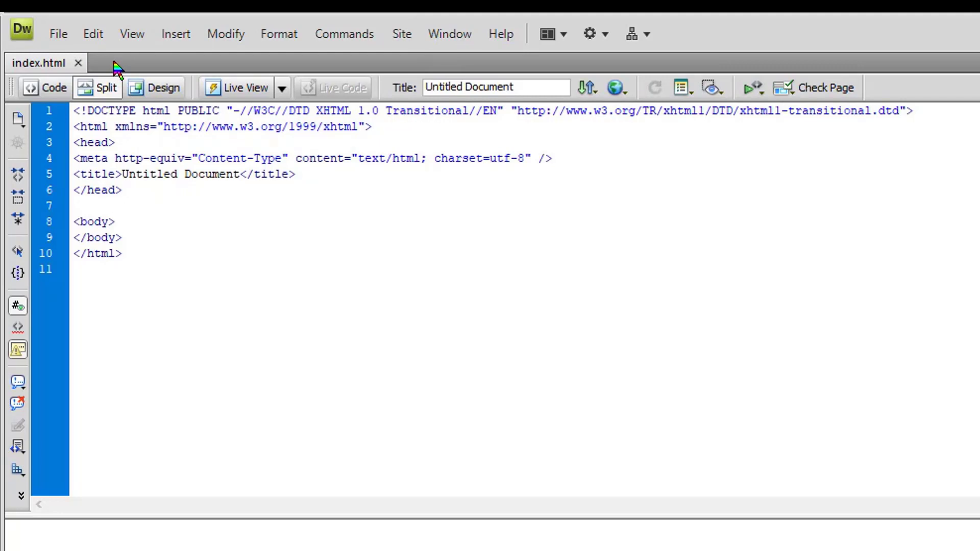
click(453, 36)
click(504, 64)
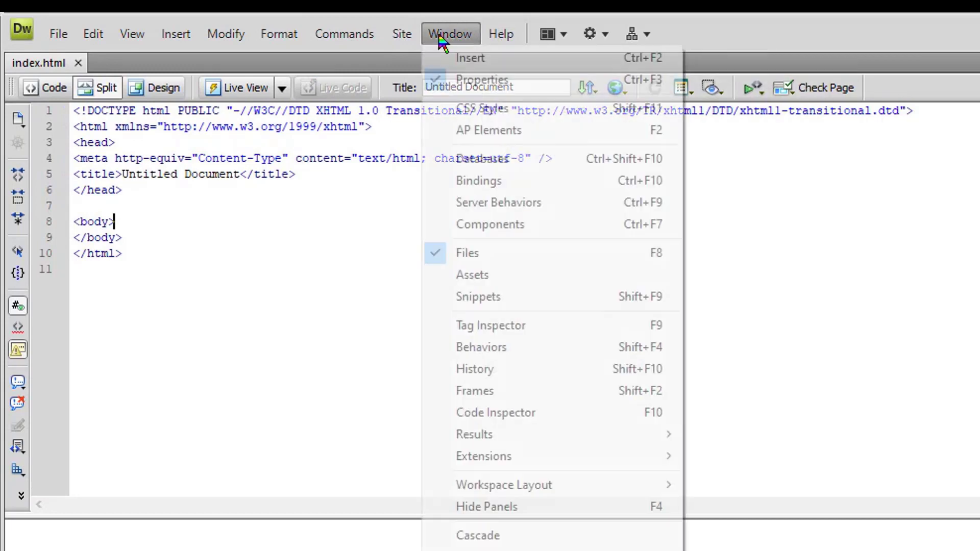
click(444, 62)
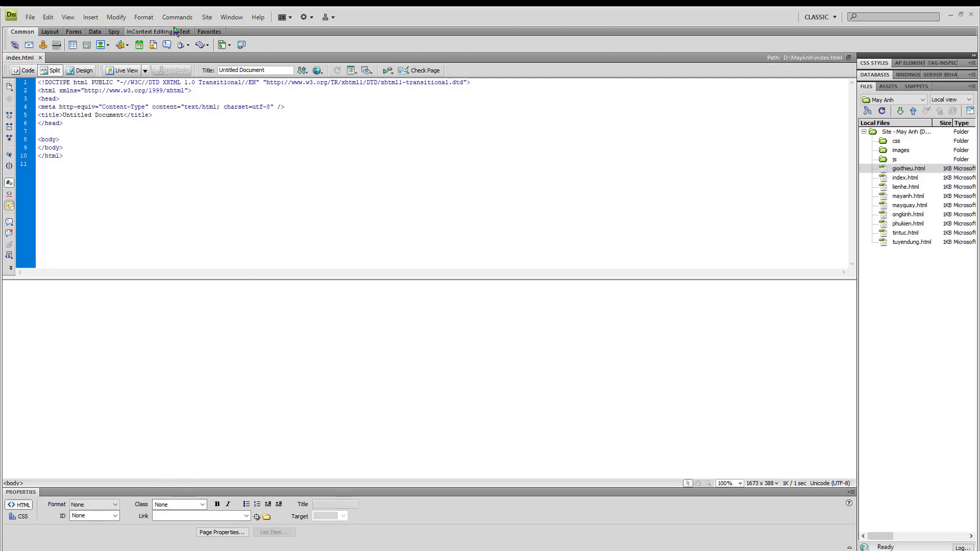
Hide the contents of the Properties inspector and bring them back below the document.
click(231, 18)
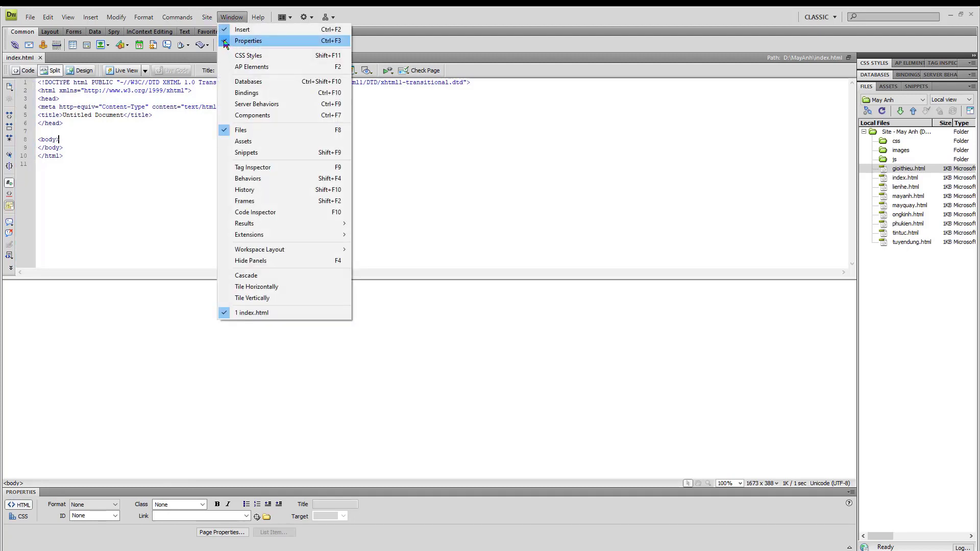
click(225, 43)
click(195, 137)
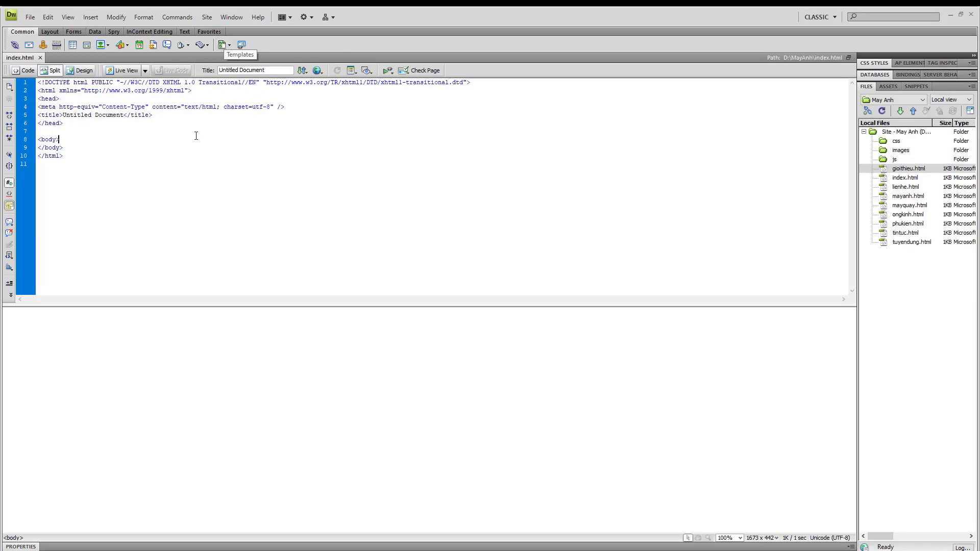
mouse_move(25, 547)
click(233, 18)
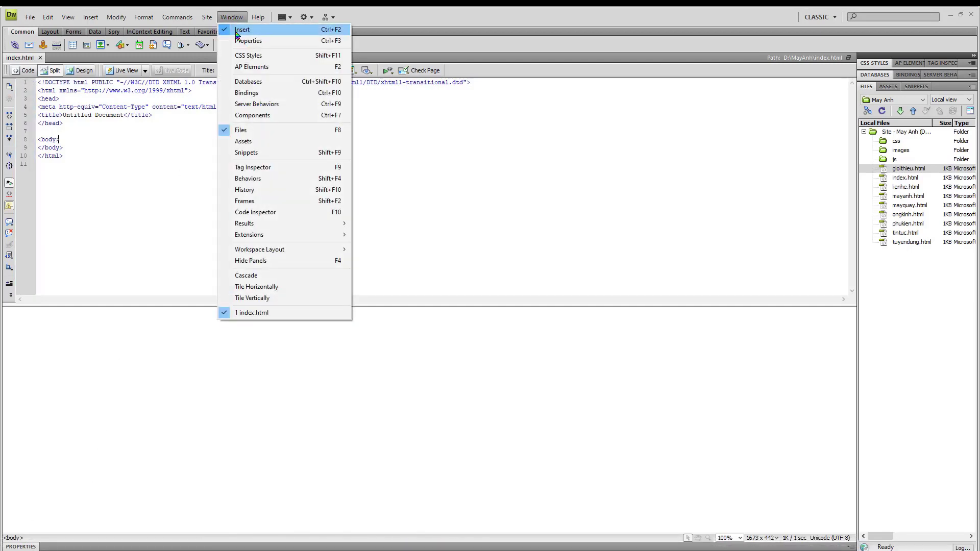
click(229, 41)
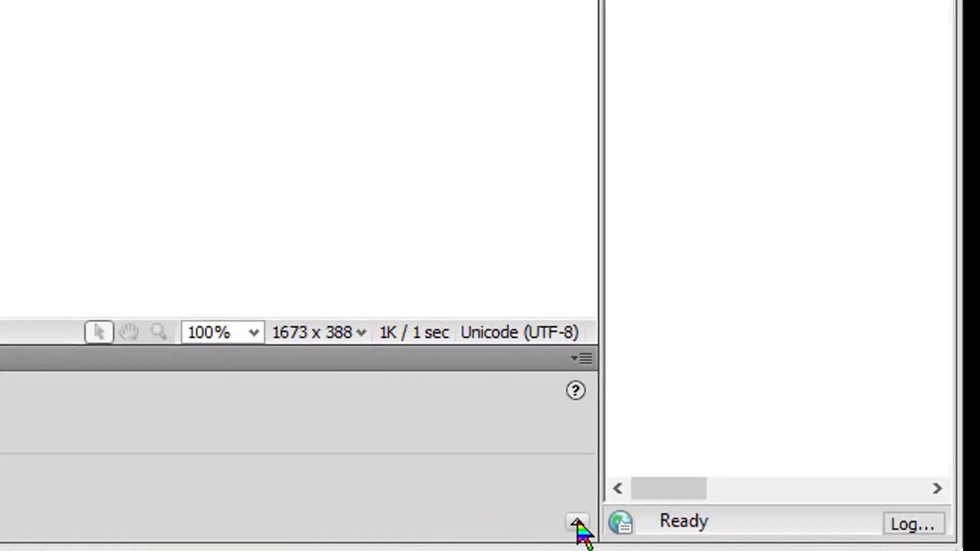
Shrink the Properties inspector to its basic rows and restore it, and collapse and re-expand the whole panel.
click(579, 525)
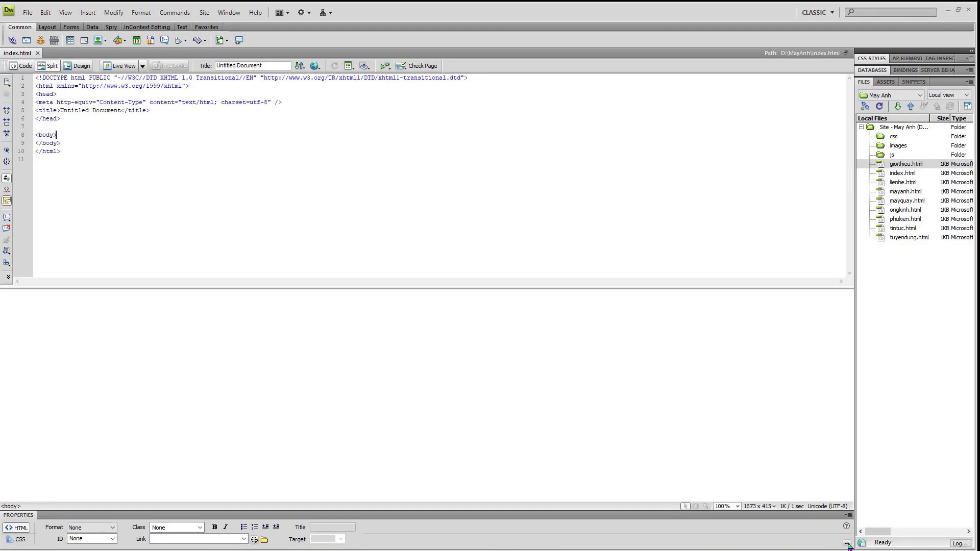
click(847, 544)
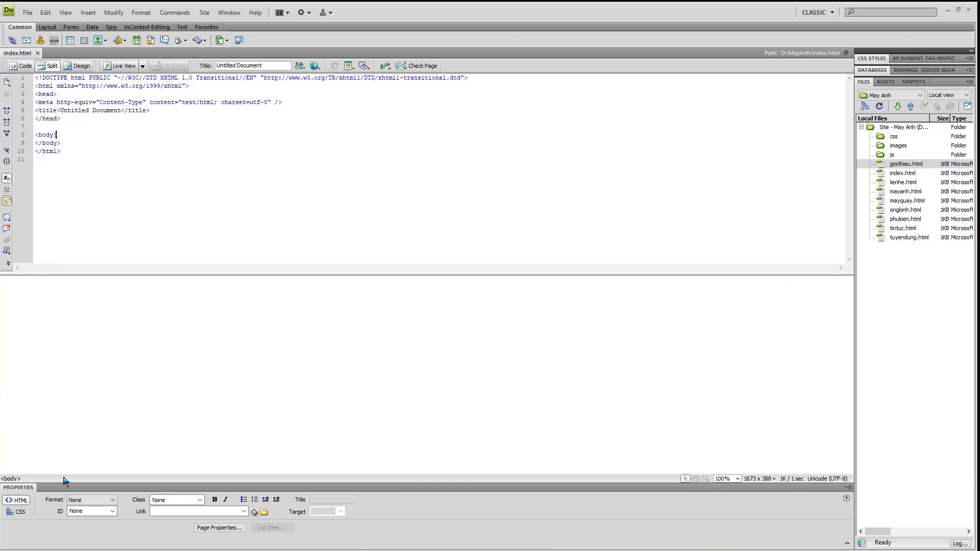
click(17, 489)
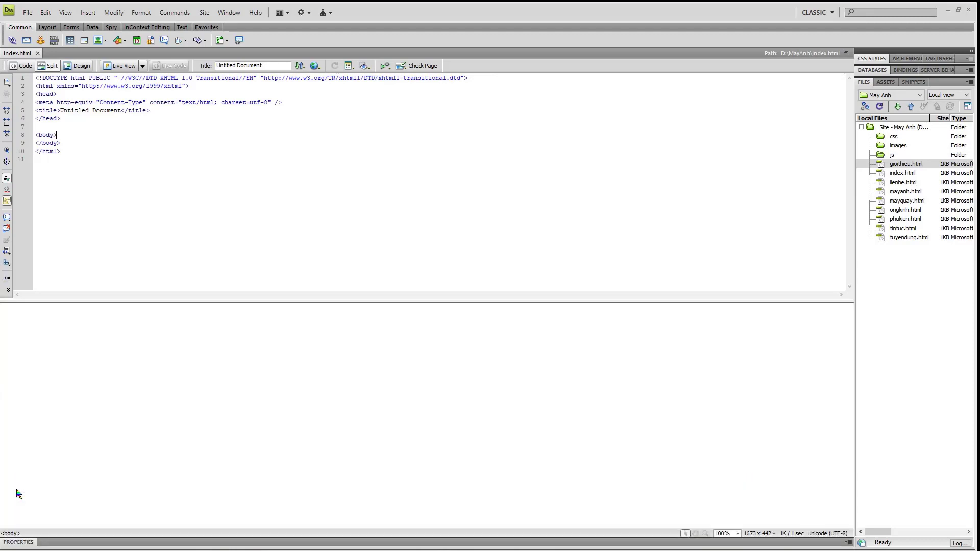
click(27, 543)
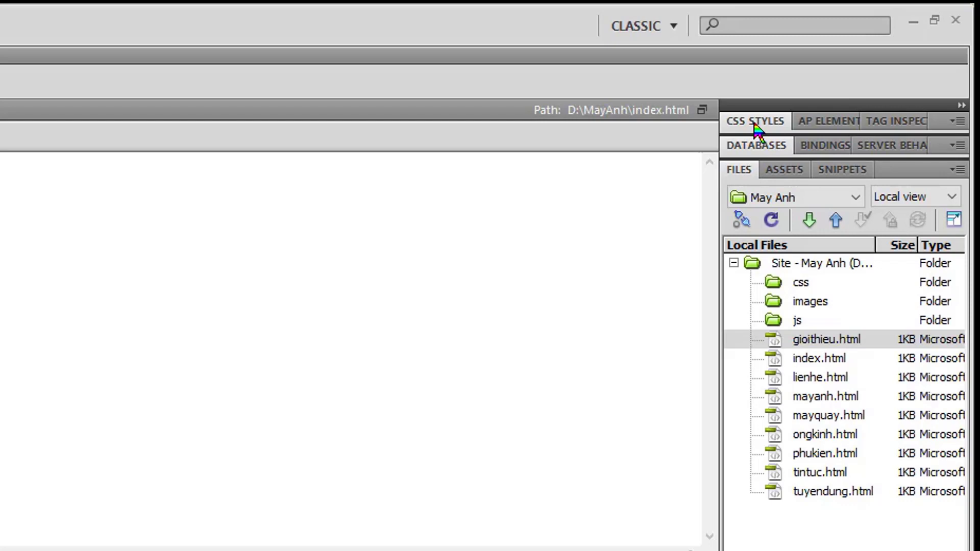
Expand the CSS panel group, view AP Elements and Tag Inspector, and leave CSS Styles showing.
click(841, 122)
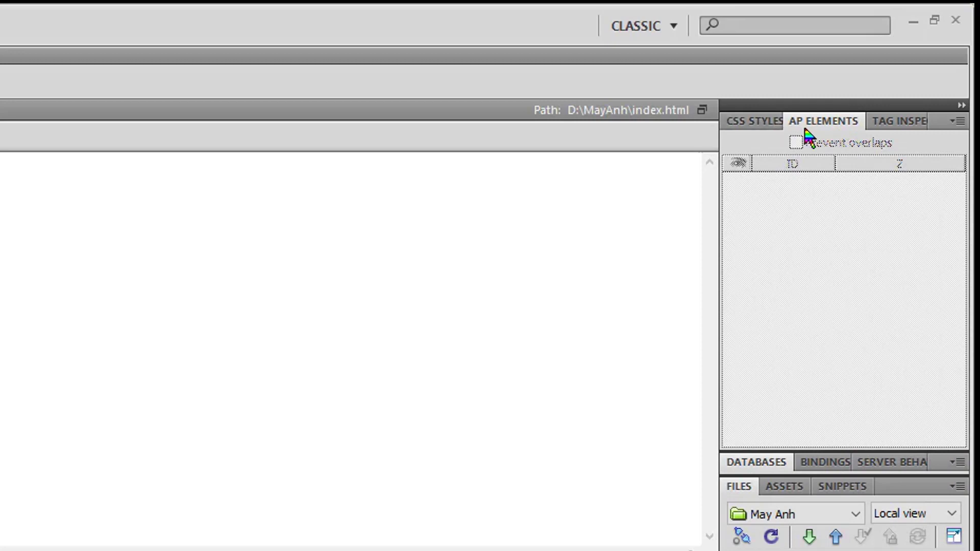
click(907, 125)
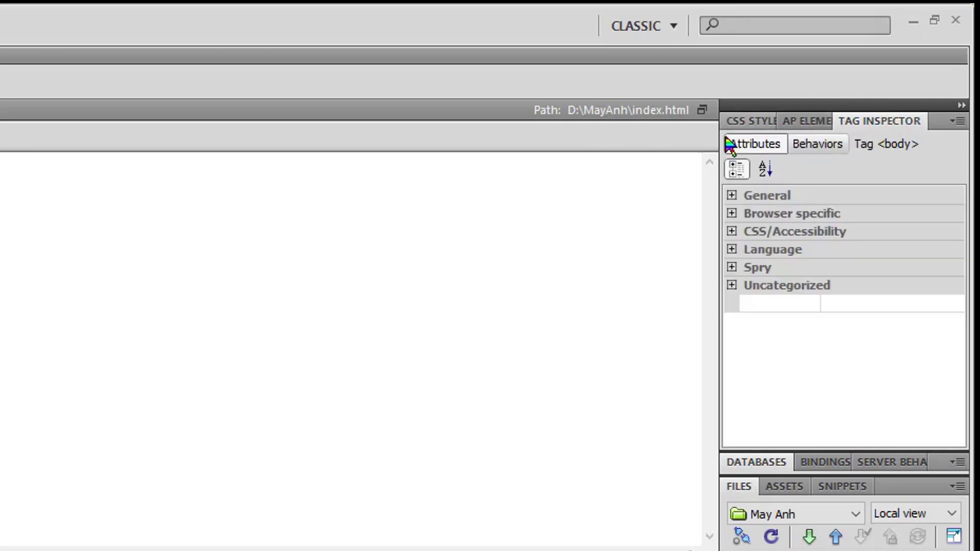
click(754, 125)
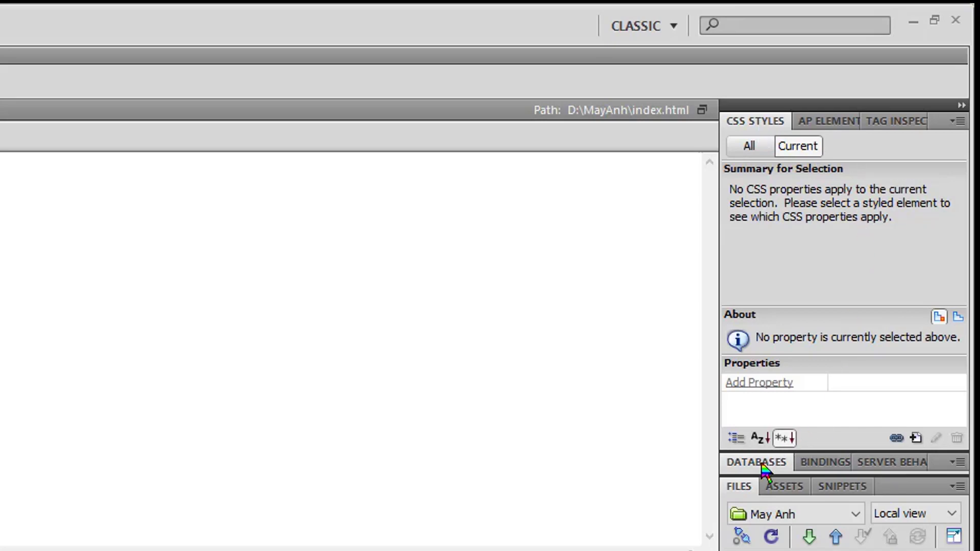
Look through the Bindings, Server Behaviors and Databases panels, and collapse their panel group.
click(844, 462)
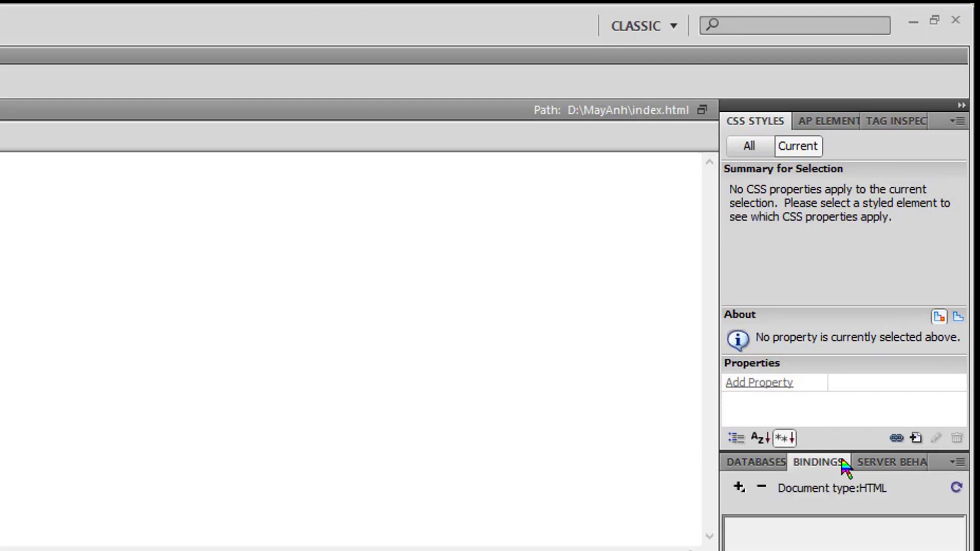
click(888, 464)
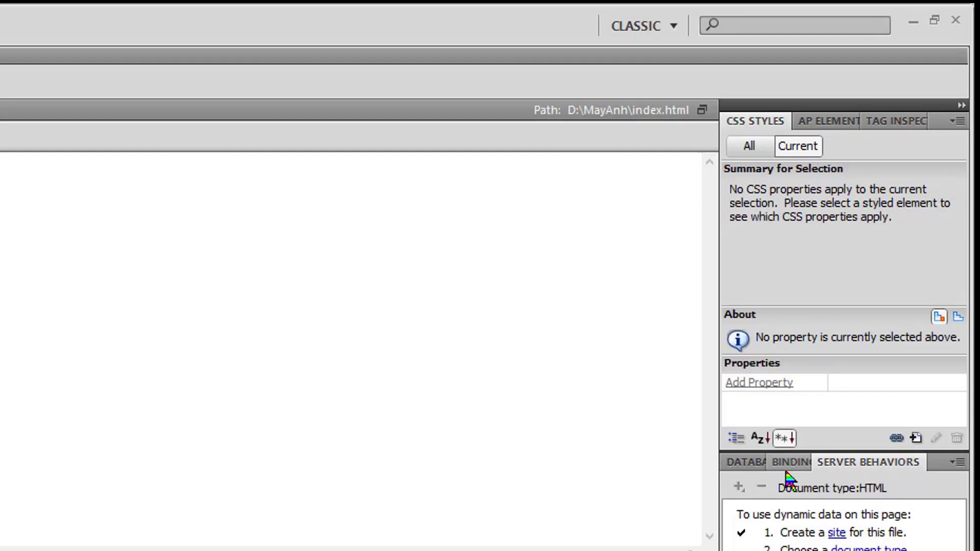
click(752, 465)
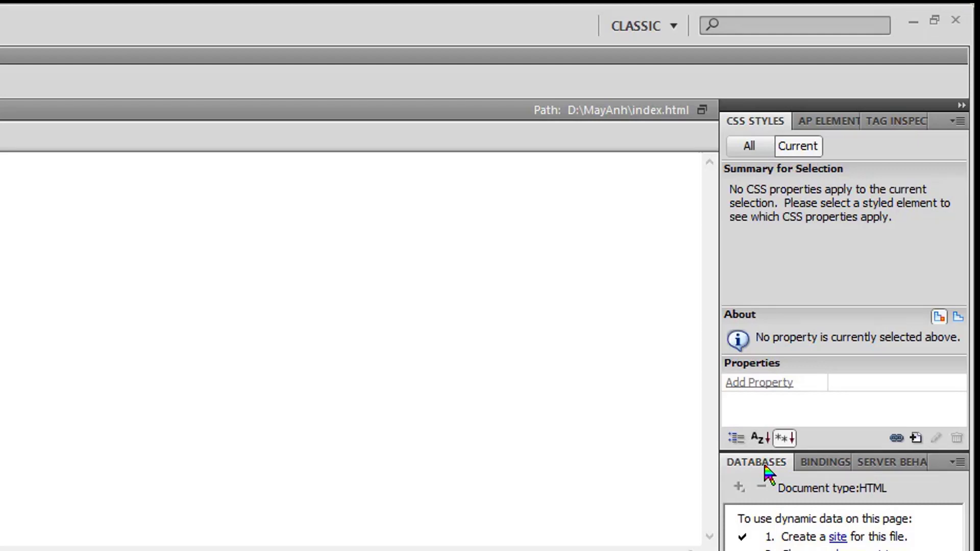
click(757, 464)
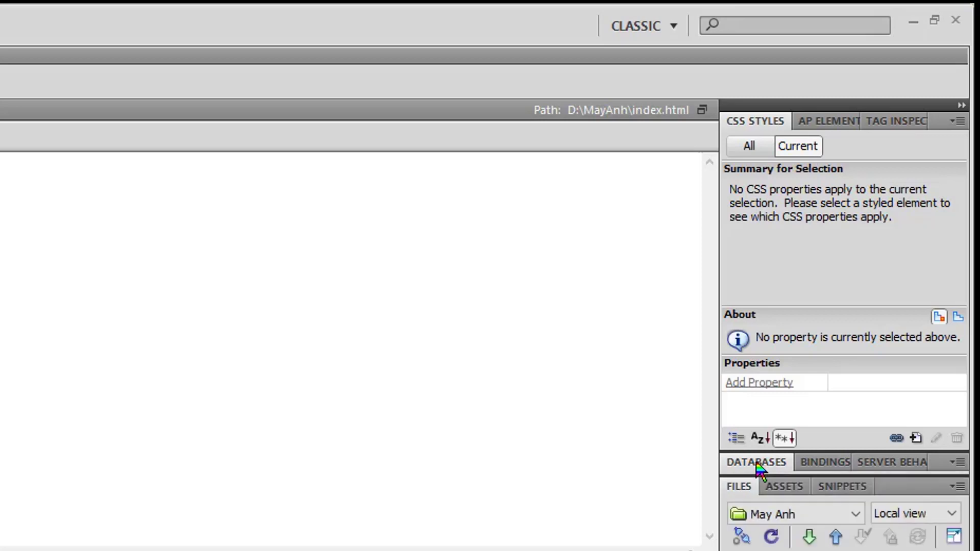
click(757, 463)
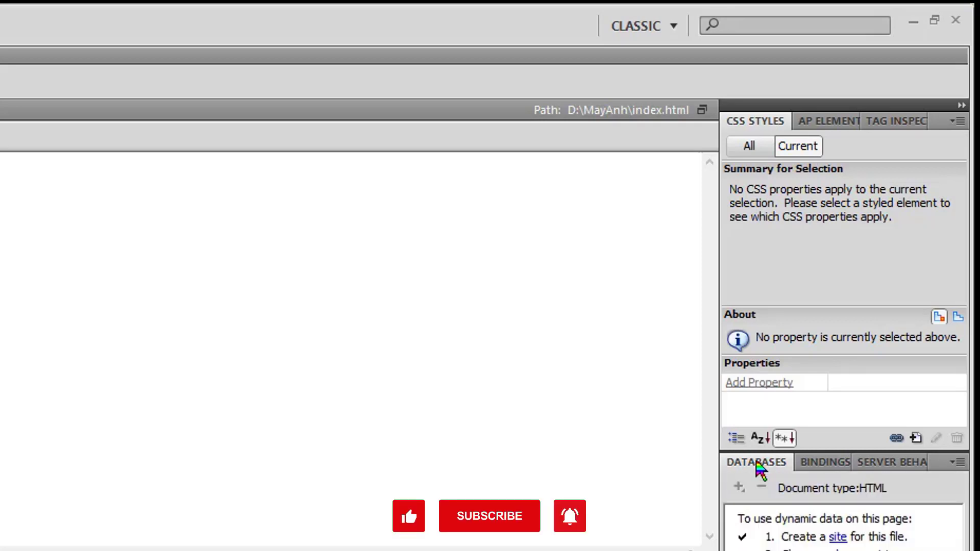
click(757, 463)
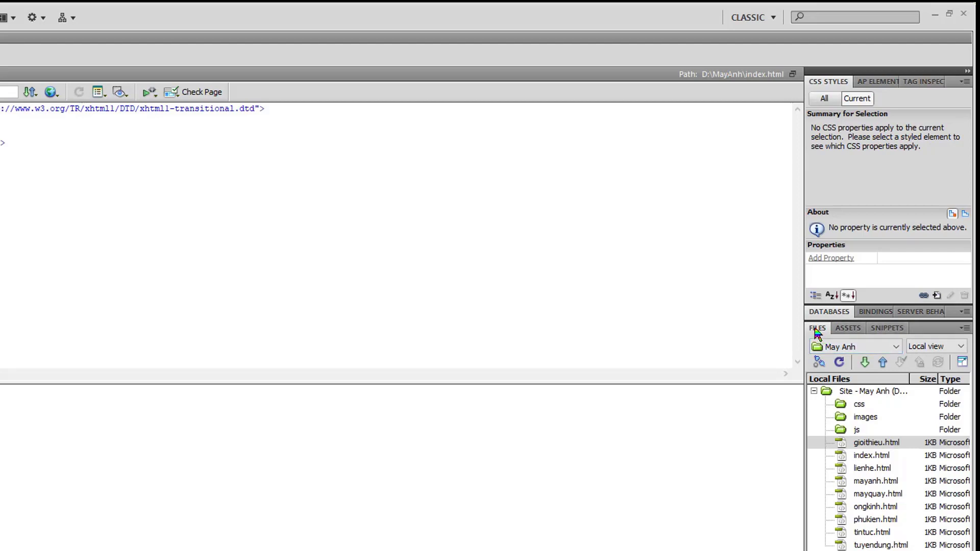
Collapse the Files panel group and expand it again to show the May Anh site files.
click(817, 330)
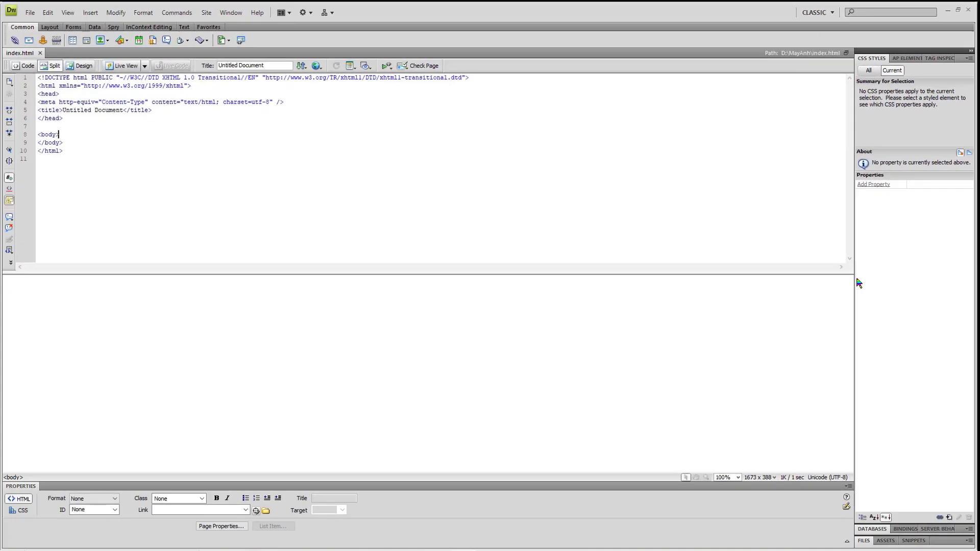
click(863, 541)
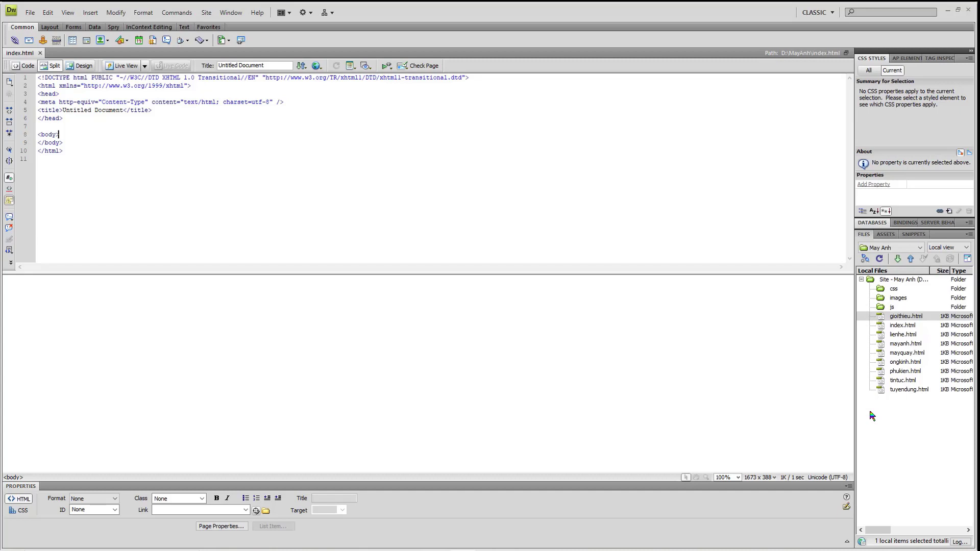
View the Assets panel and return to the Files panel with the May Anh site files.
click(887, 236)
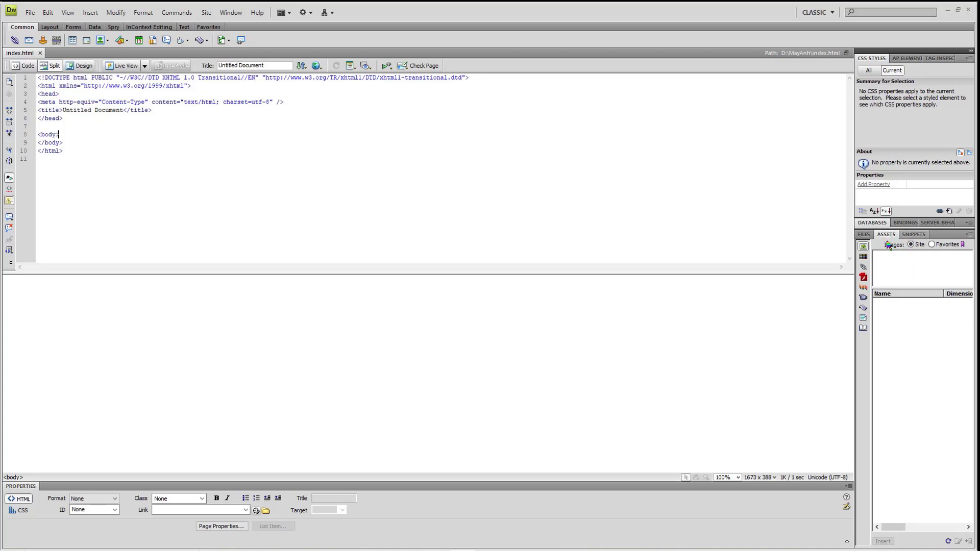
click(863, 236)
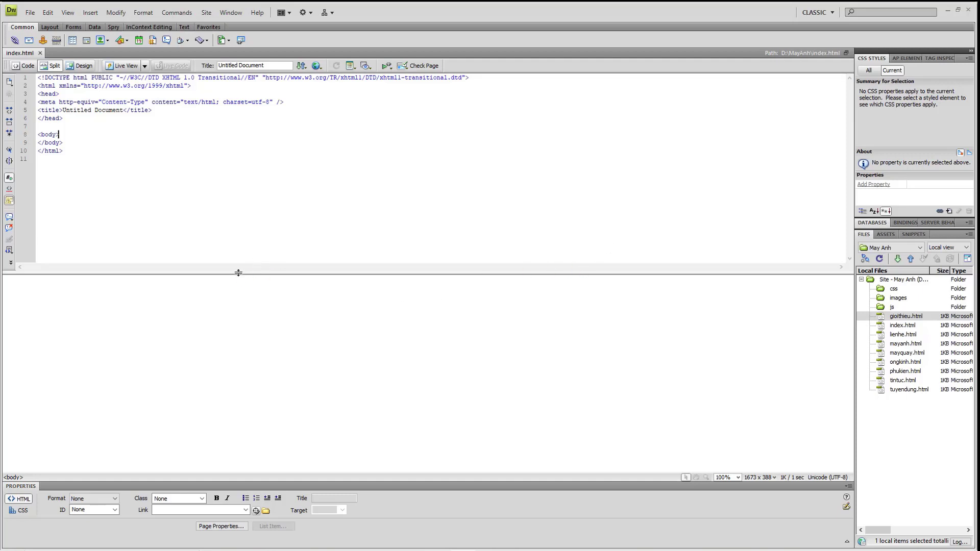
Enter the text "Chào mừng các bạn đến với Đồ họa tổng hợp" in the design area of index.html.
click(114, 297)
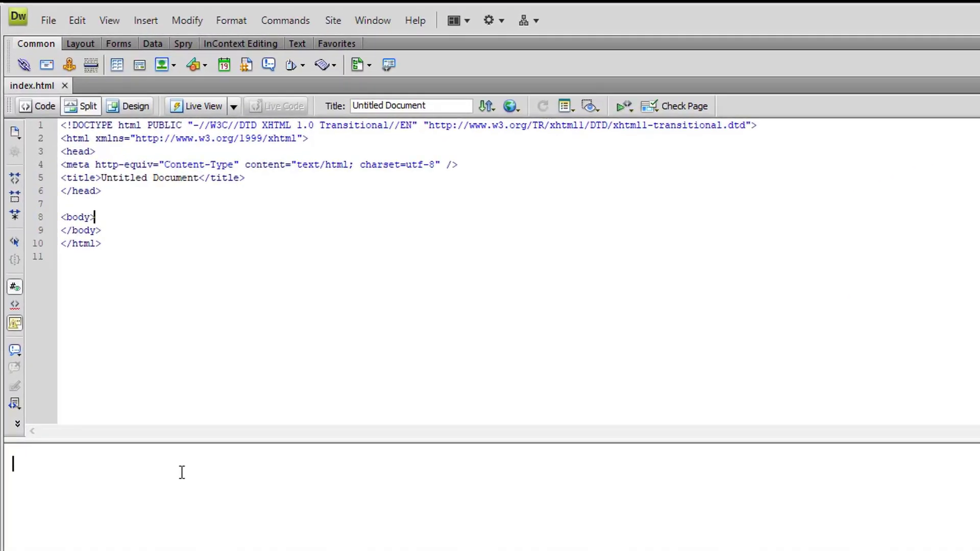
text(Chào mừng )
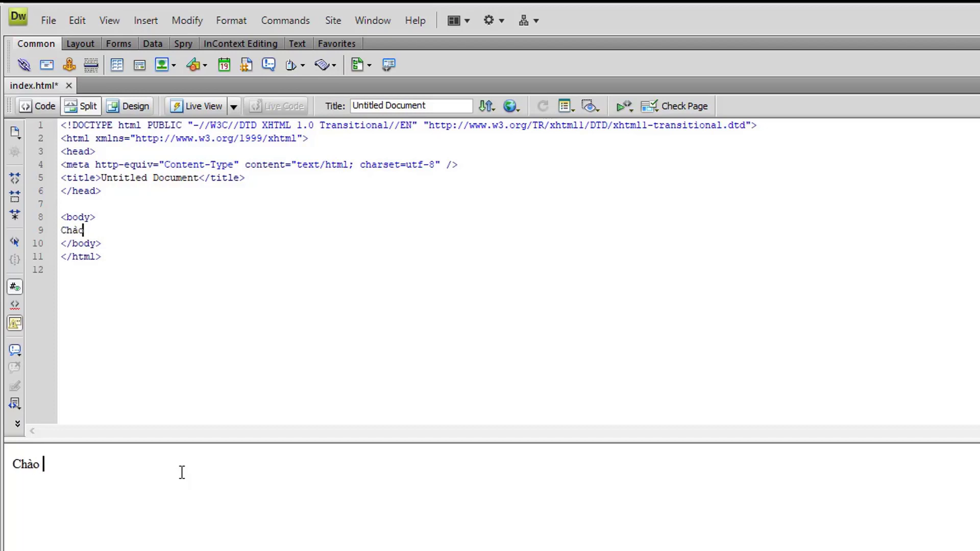
text(ca)
text(c bạn)
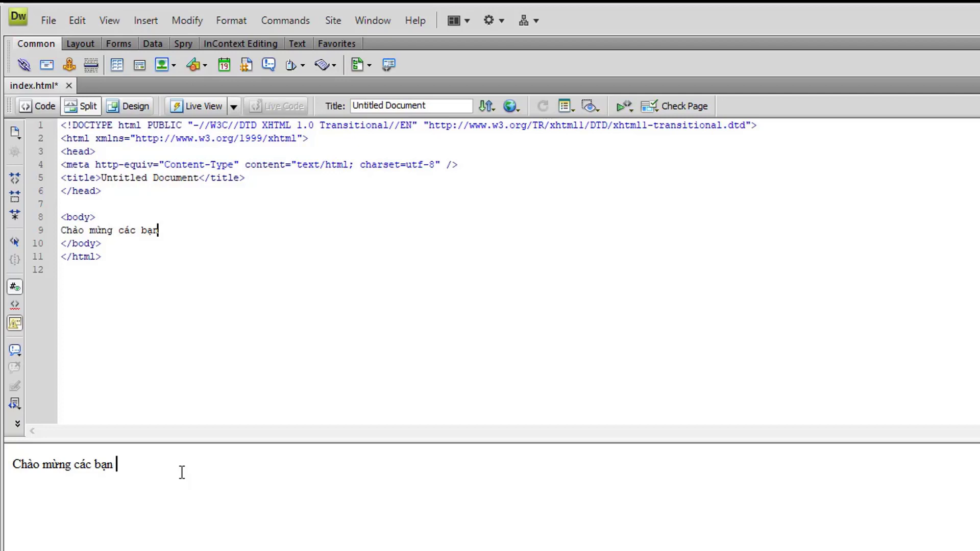
text( đến vo)
text(i D)
text(ồ họ)
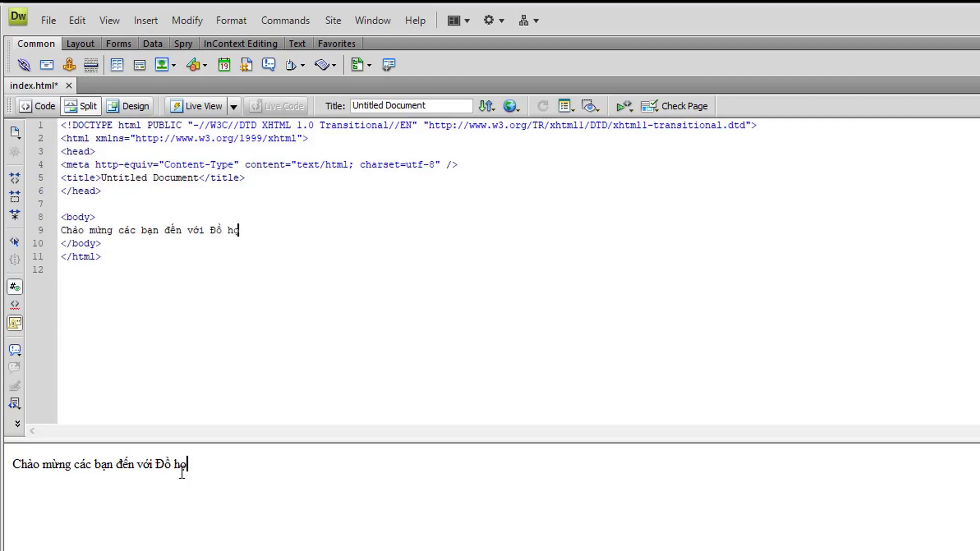
text(a tổng hợp)
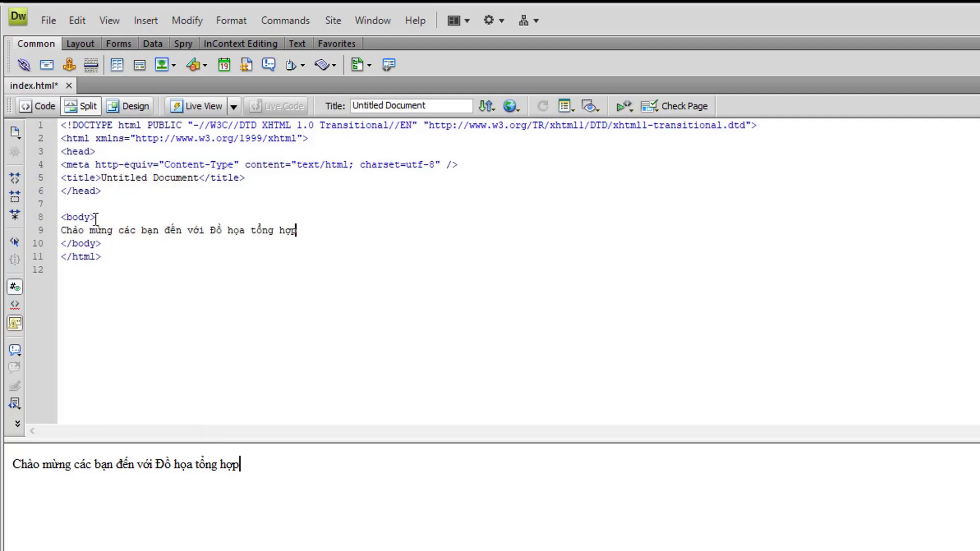
Examine the new sentence and the body tags around it by highlighting them in the code.
click(63, 215)
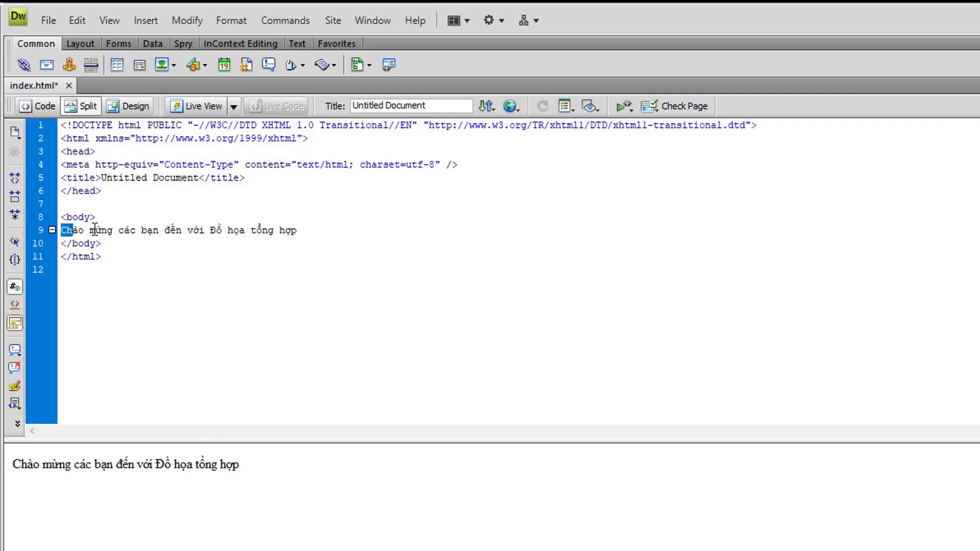
drag(61, 230, 306, 228)
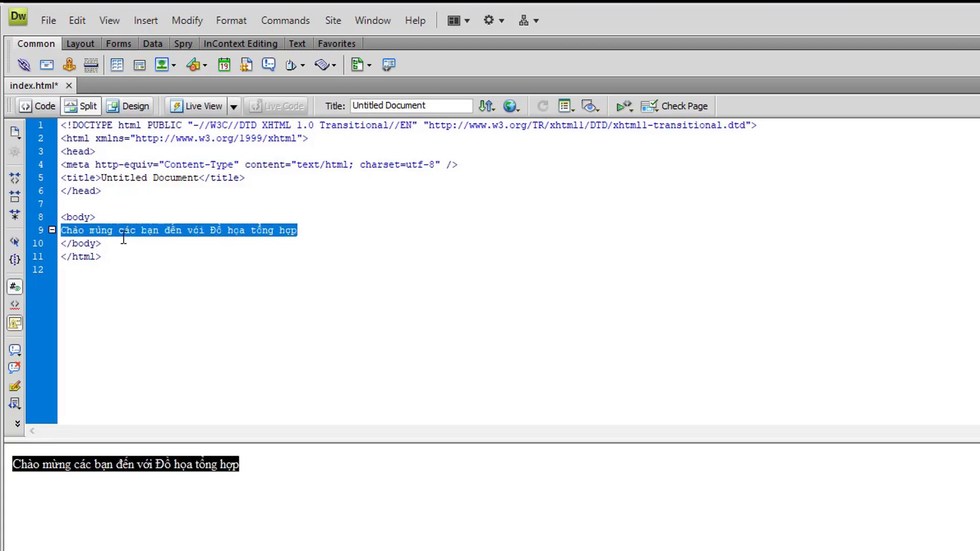
drag(60, 217, 101, 243)
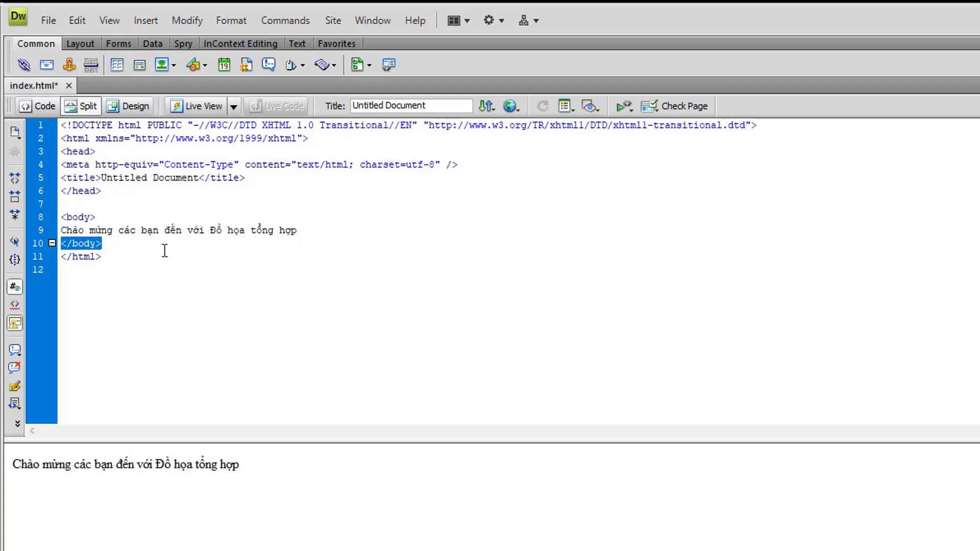
click(162, 229)
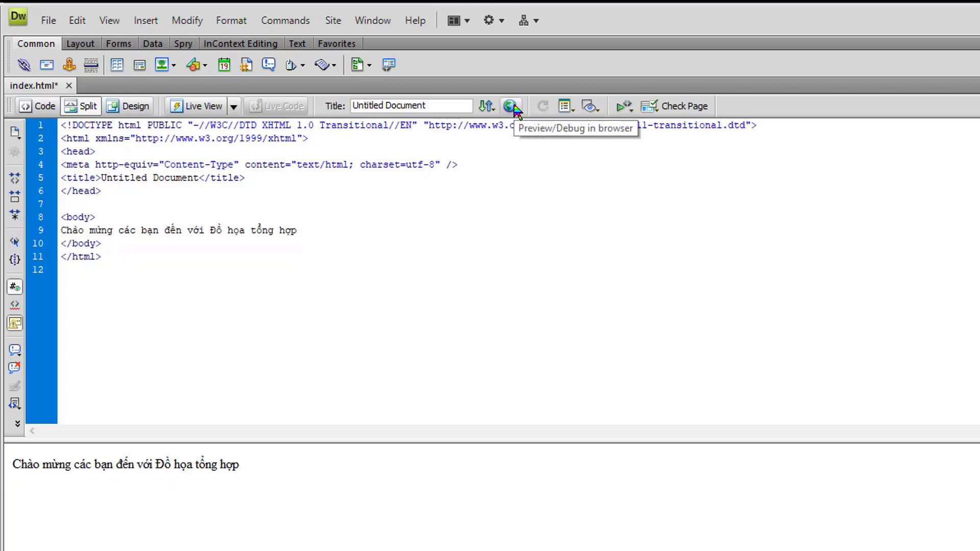
Save all open documents.
click(49, 23)
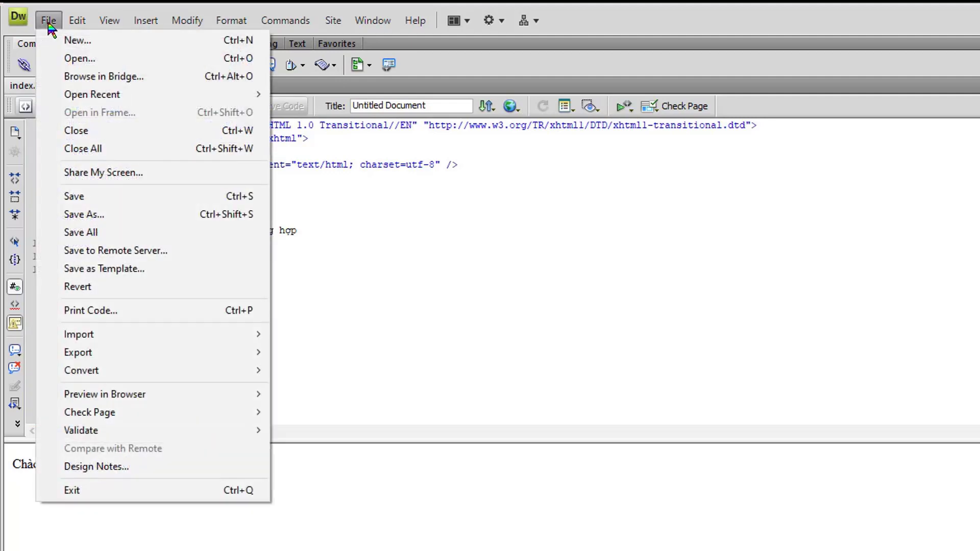
click(95, 234)
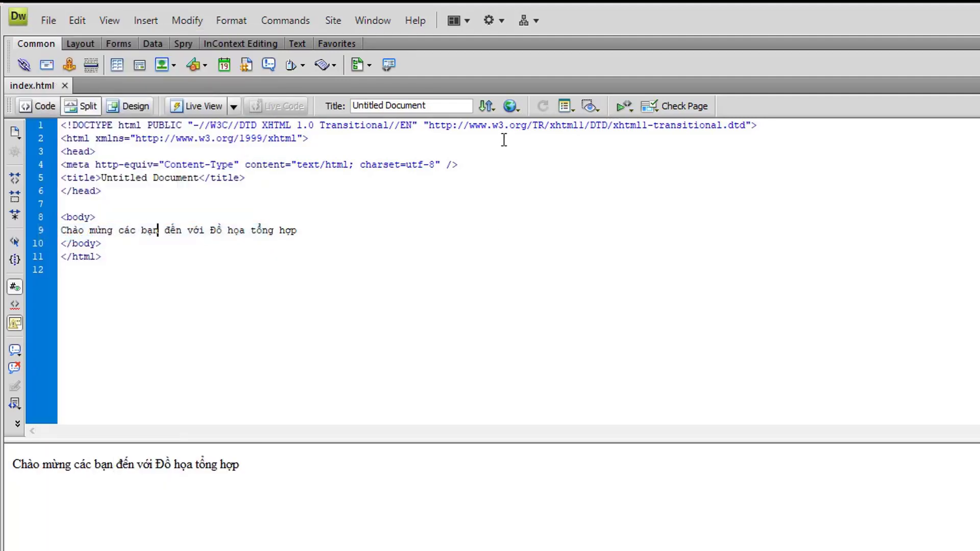
Open the preview browser list for editing, start adding a browser and browse to the Desktop for its application.
click(514, 107)
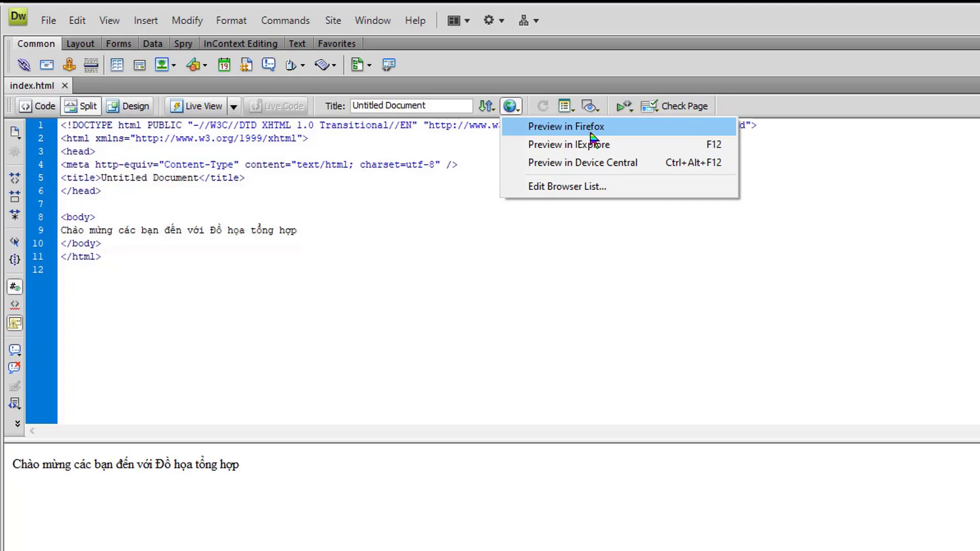
click(556, 190)
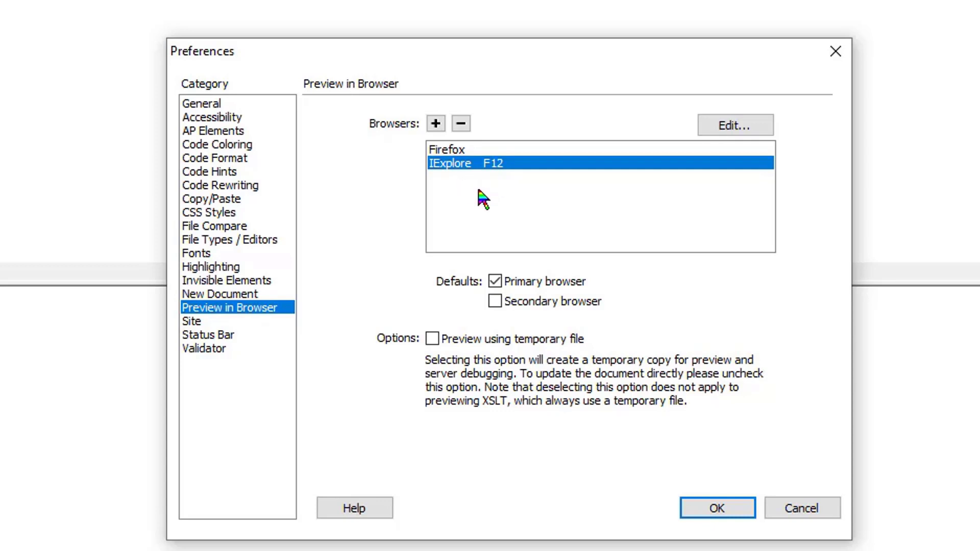
click(436, 126)
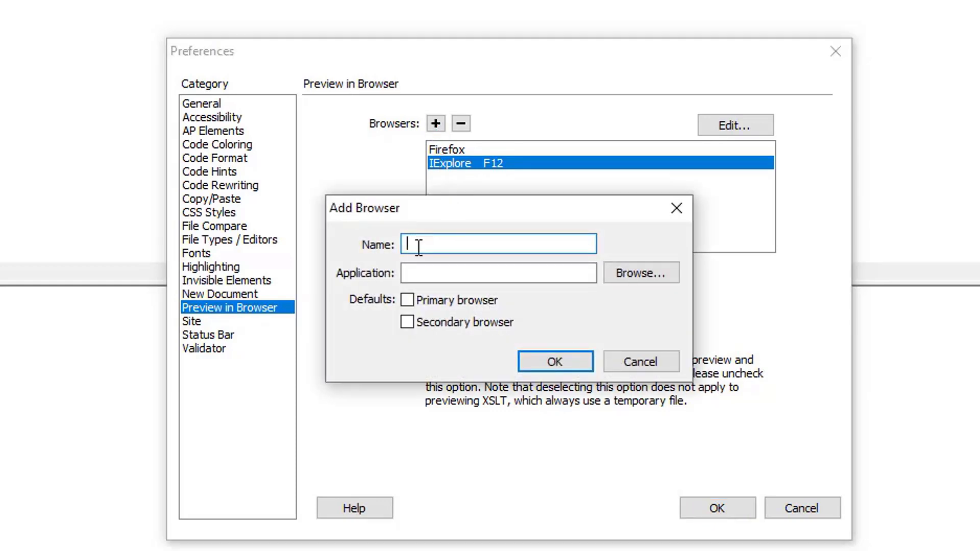
click(651, 280)
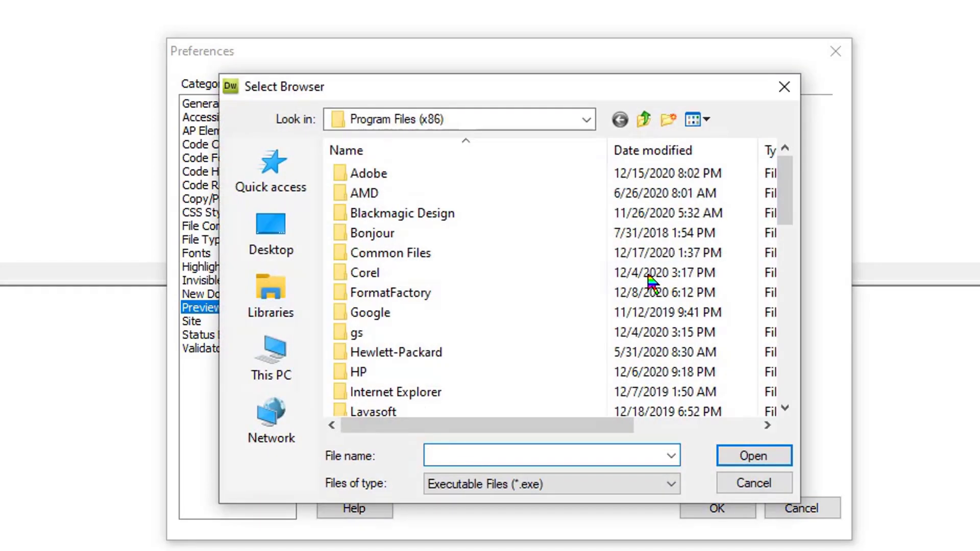
click(528, 122)
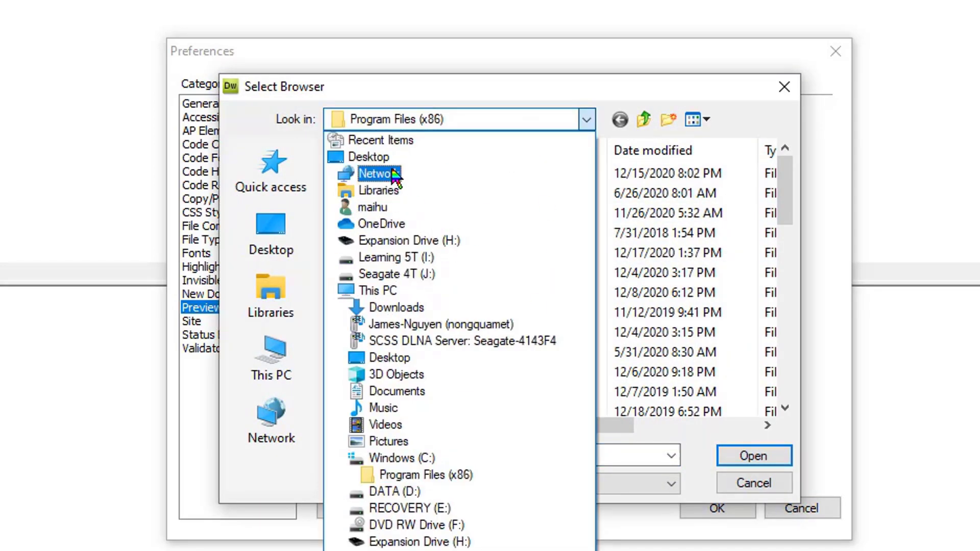
click(384, 158)
Show the Desktop files as a list, choose Google Chrome as the application and add it as chrome.exe.
scroll(645, 243, down, 6)
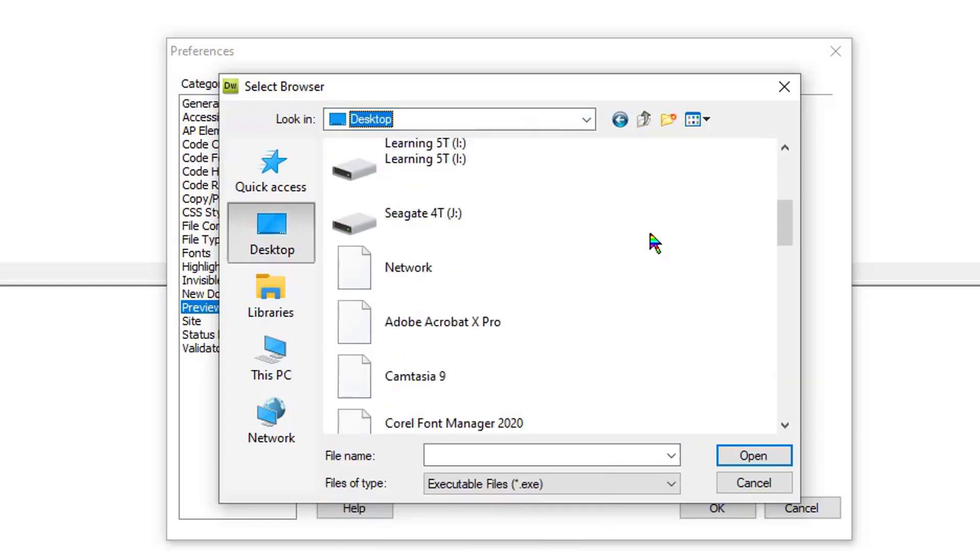
click(694, 120)
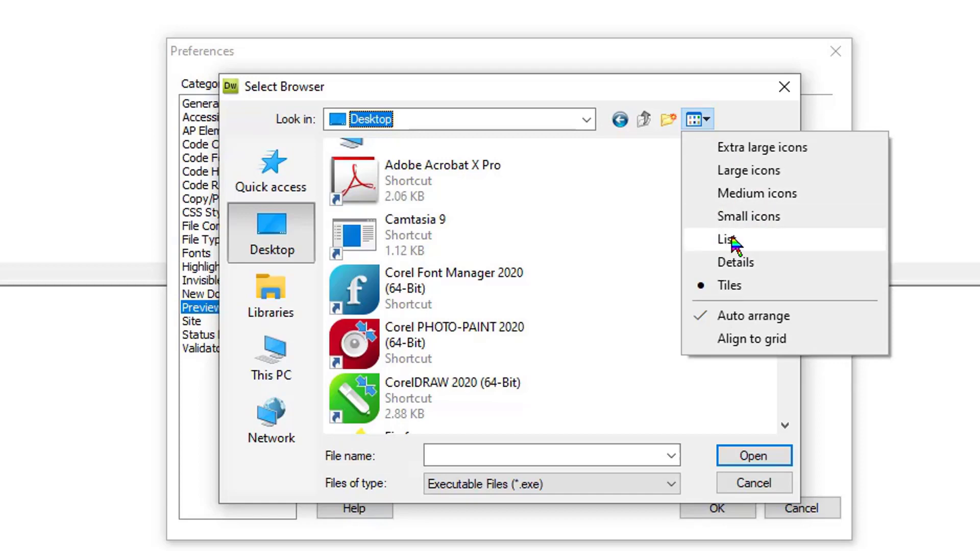
click(734, 244)
scroll(510, 214, down, 2)
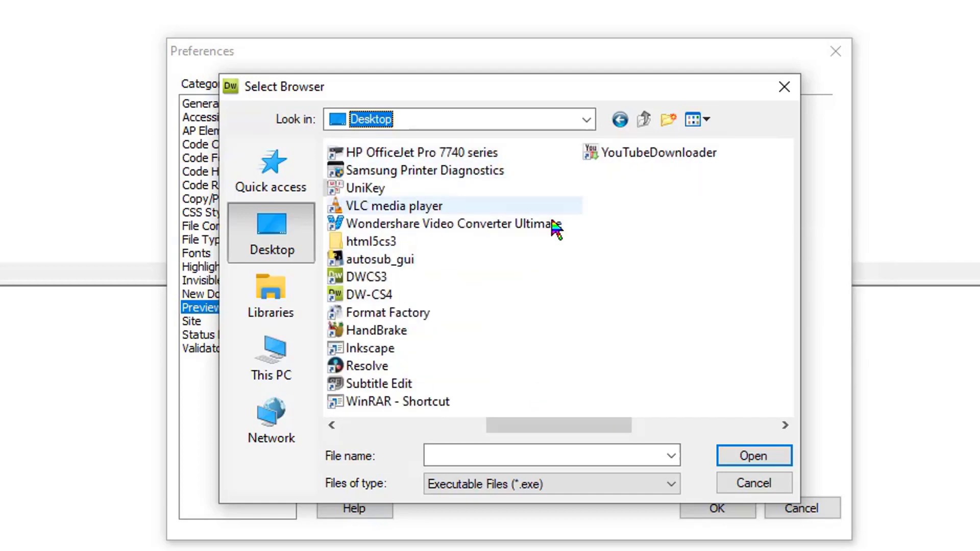
scroll(557, 230, up, 2)
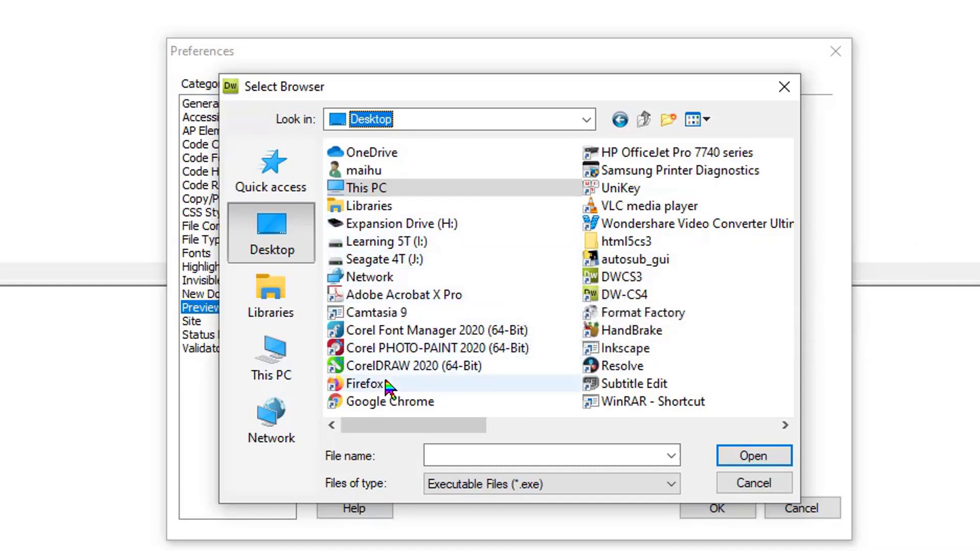
click(396, 403)
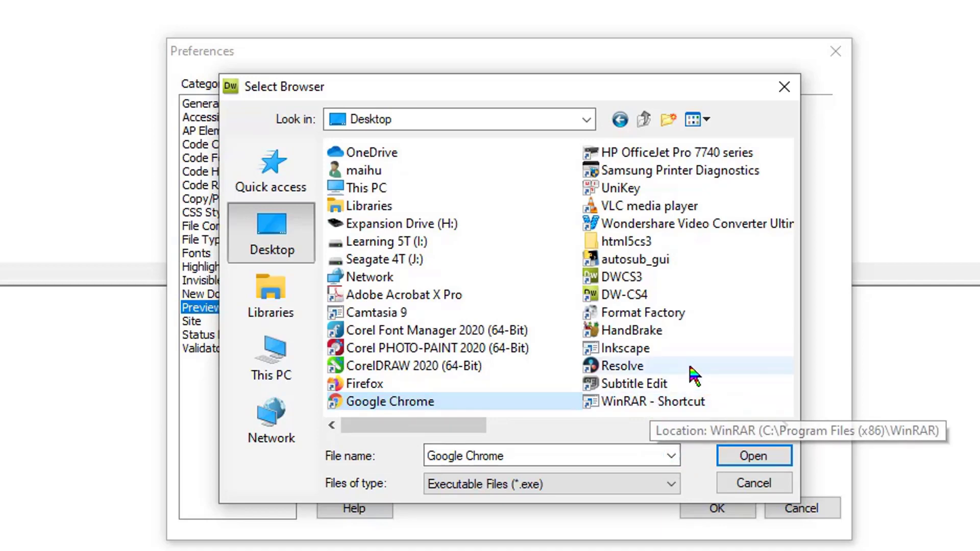
click(756, 462)
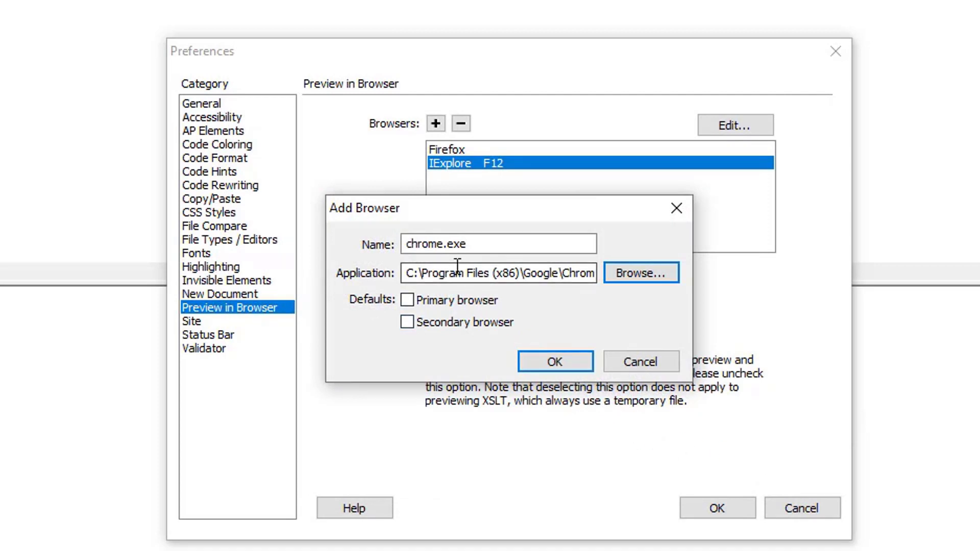
click(553, 364)
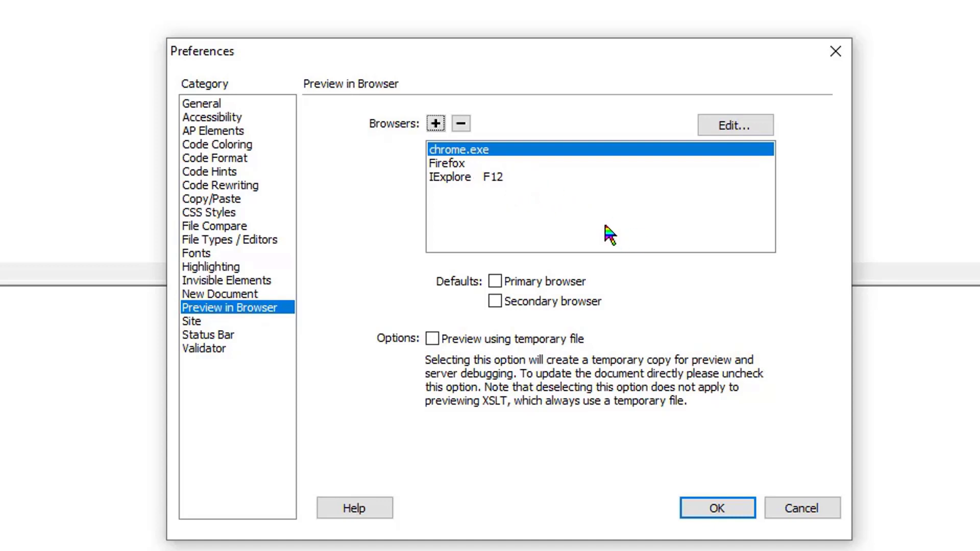
Make Firefox the primary preview browser and apply the preferences.
click(456, 166)
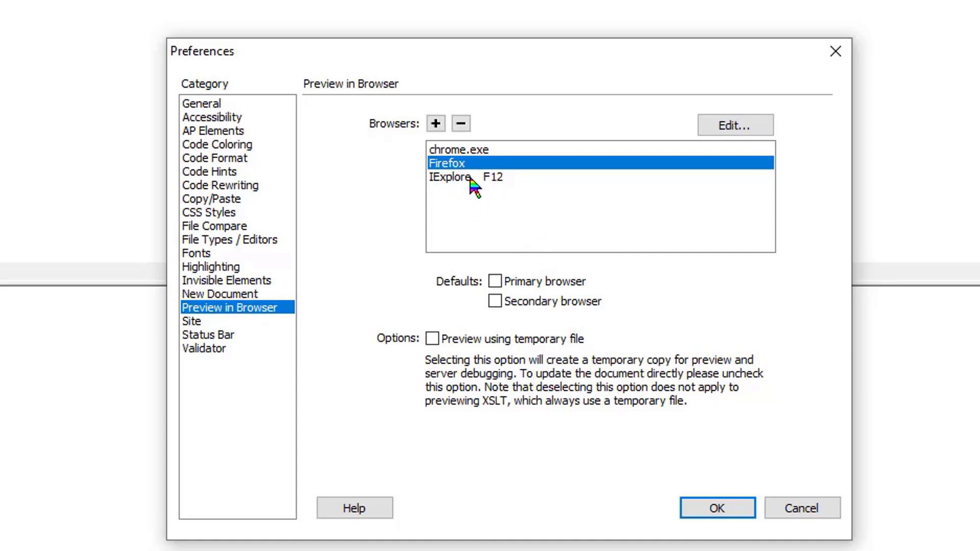
click(496, 284)
click(710, 515)
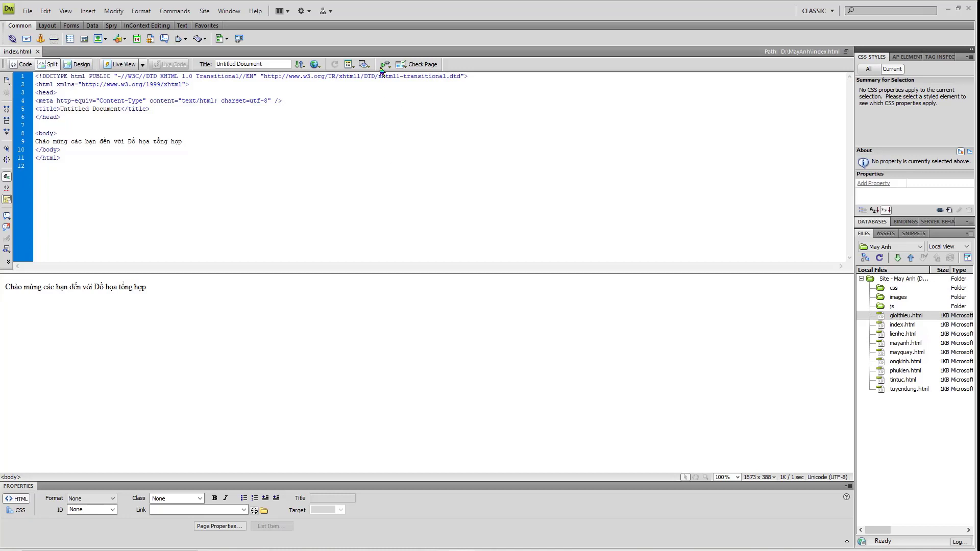
Preview index.html in Chrome, close the preview page and minimize the browser.
click(316, 65)
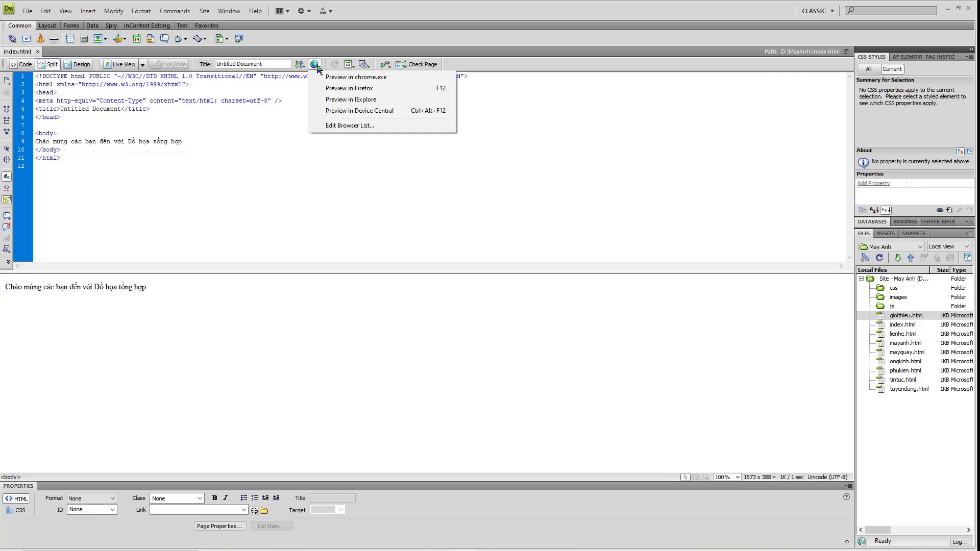
click(359, 78)
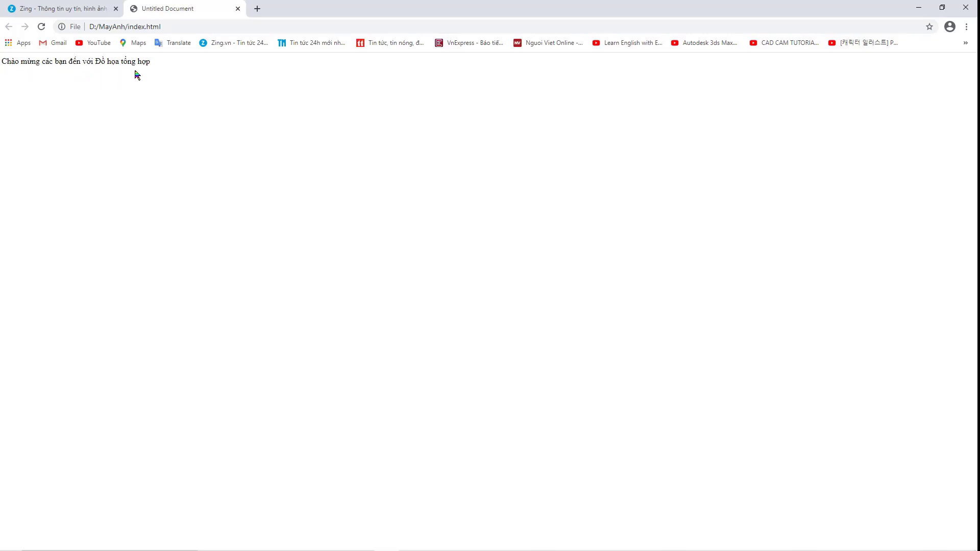
click(238, 8)
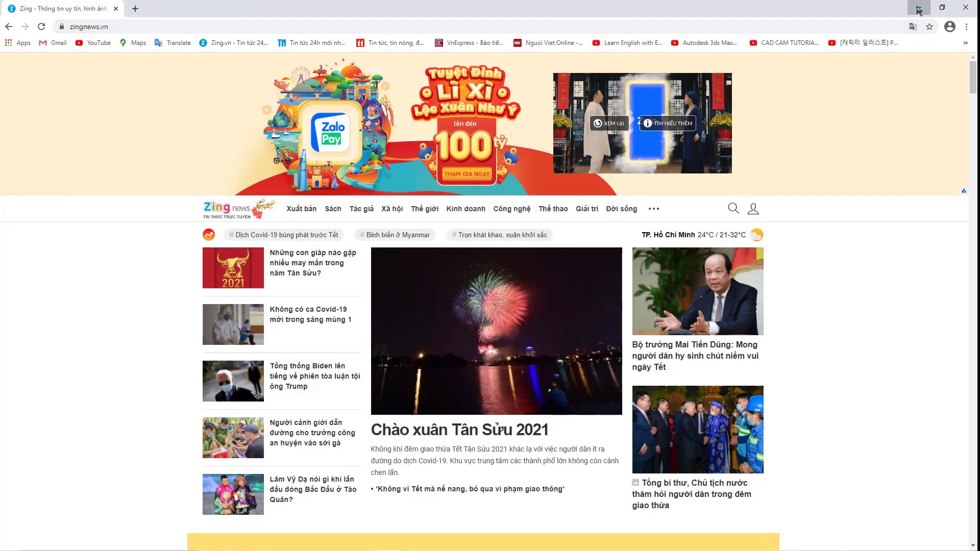
click(918, 10)
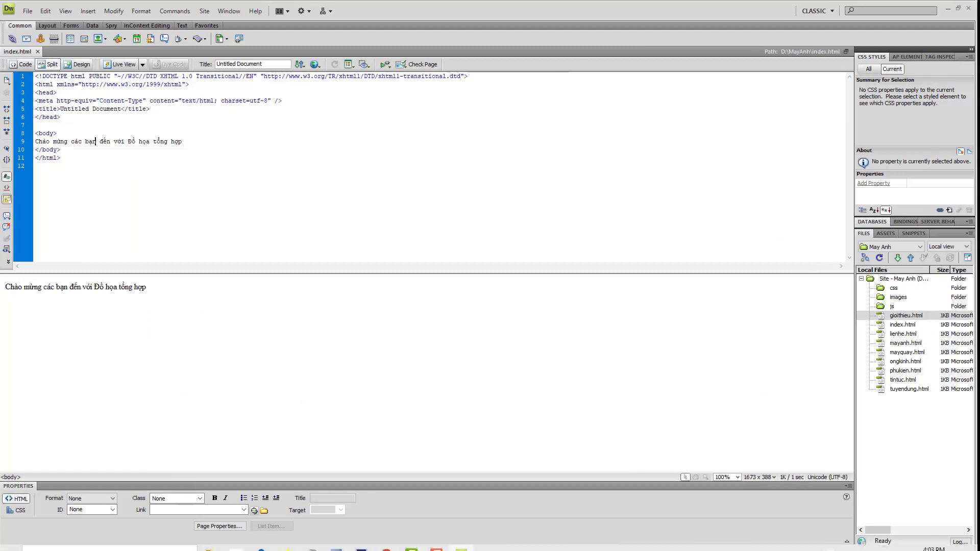
Preview index.html in Firefox, decline making it the default browser, and close the preview.
click(322, 65)
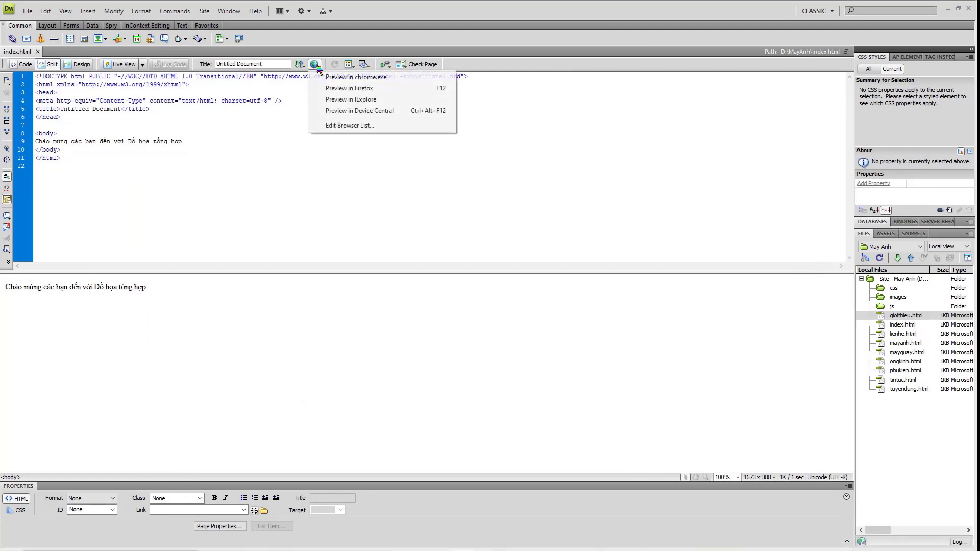
click(352, 90)
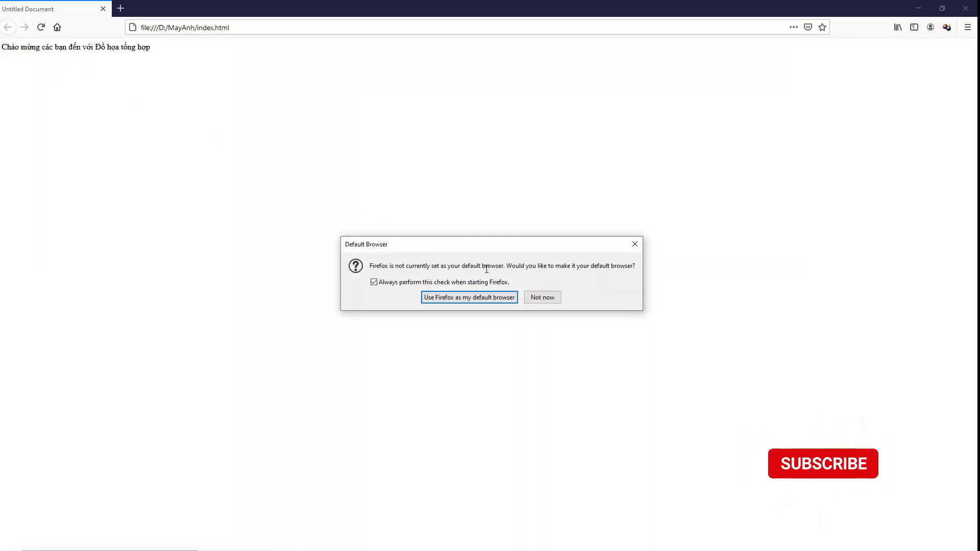
click(544, 299)
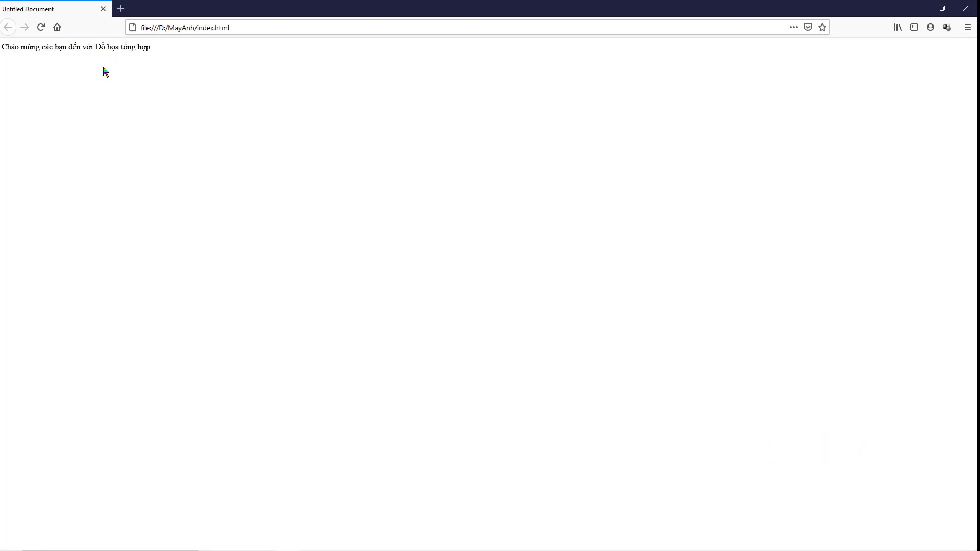
click(102, 9)
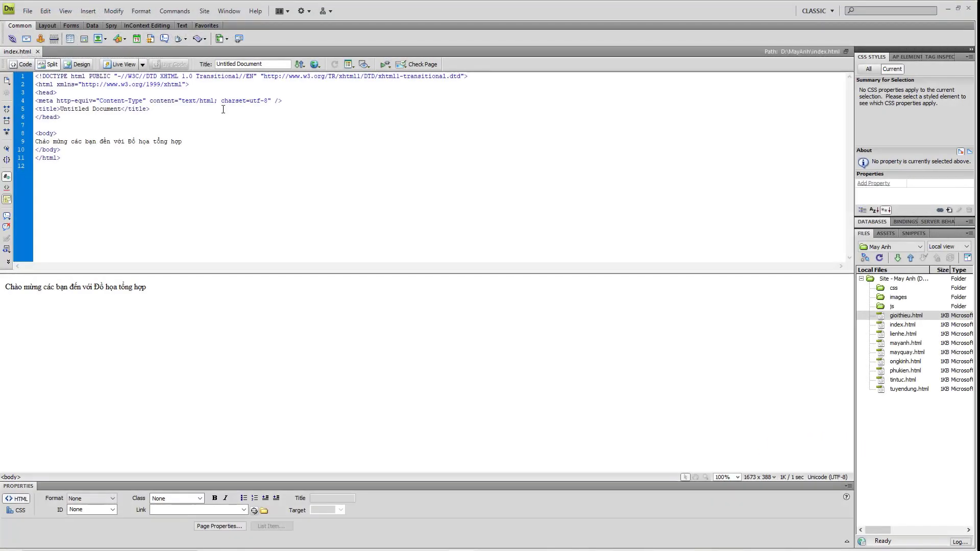
Preview index.html in Internet Explorer, postpone its setup, dismiss the ParticleShop advertisement and close the browser.
click(315, 65)
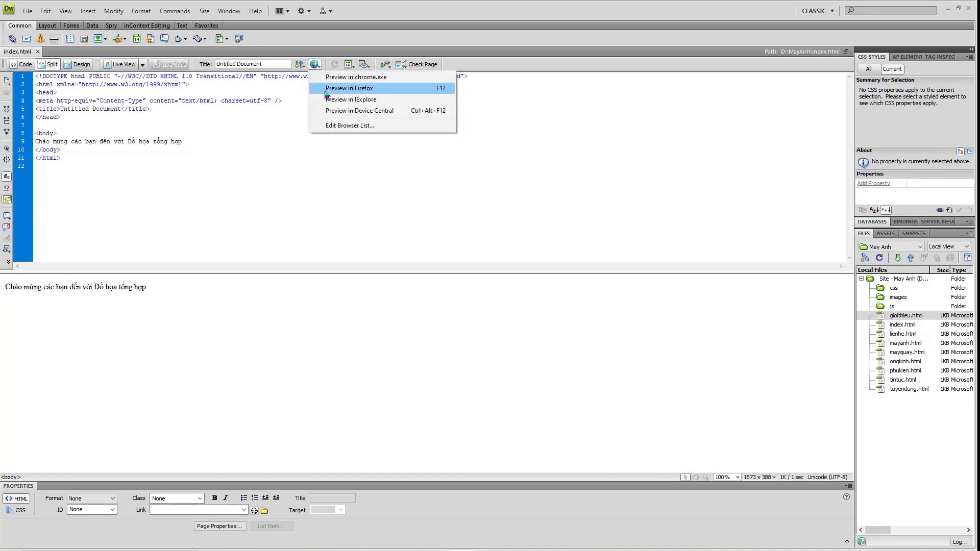
click(344, 101)
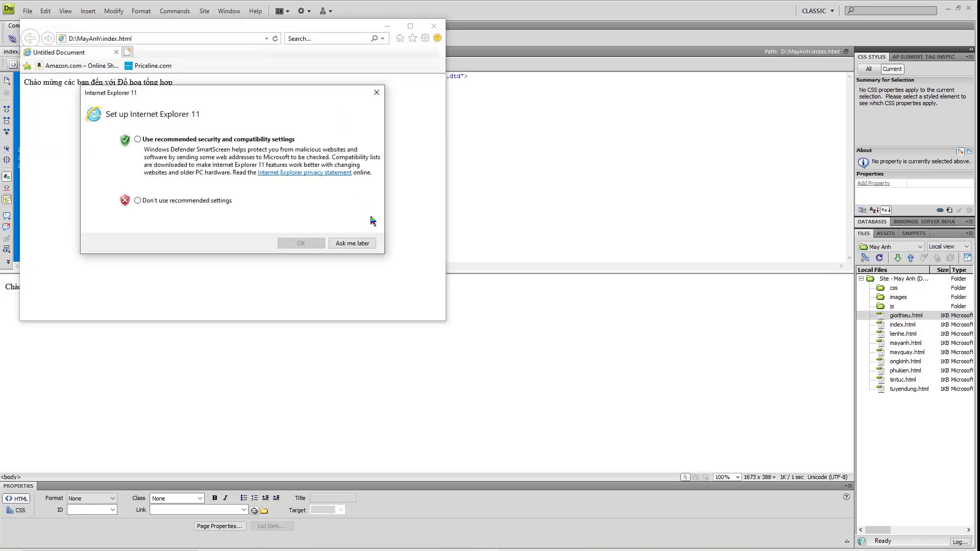
click(360, 243)
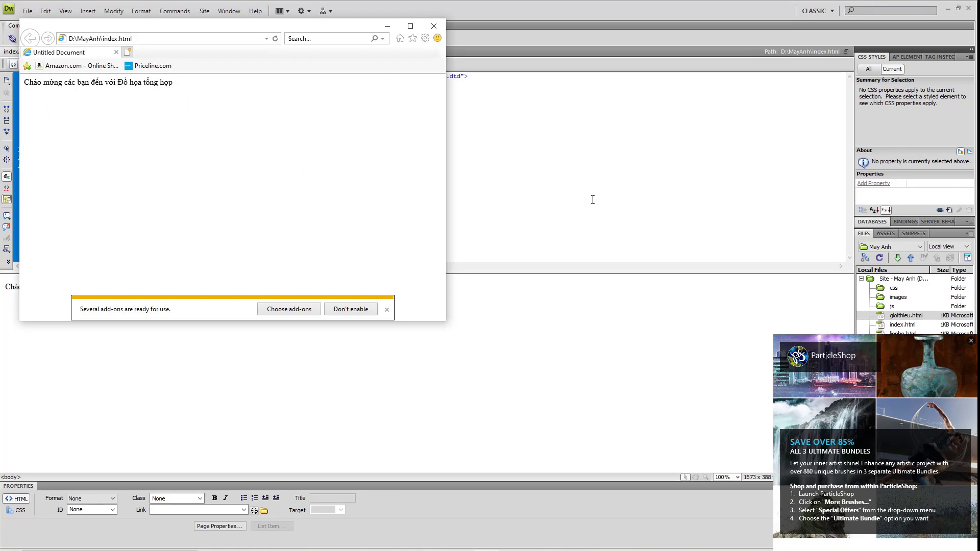
click(971, 341)
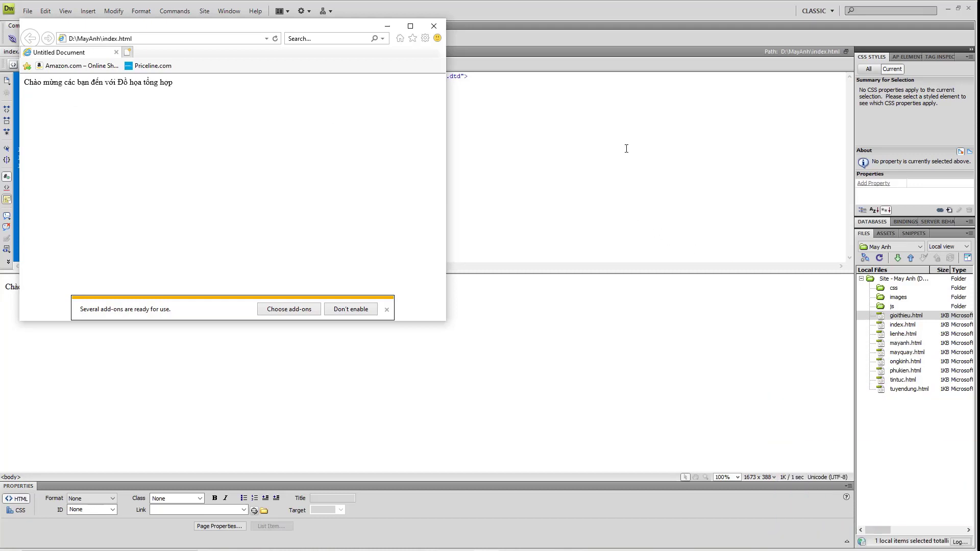
click(434, 26)
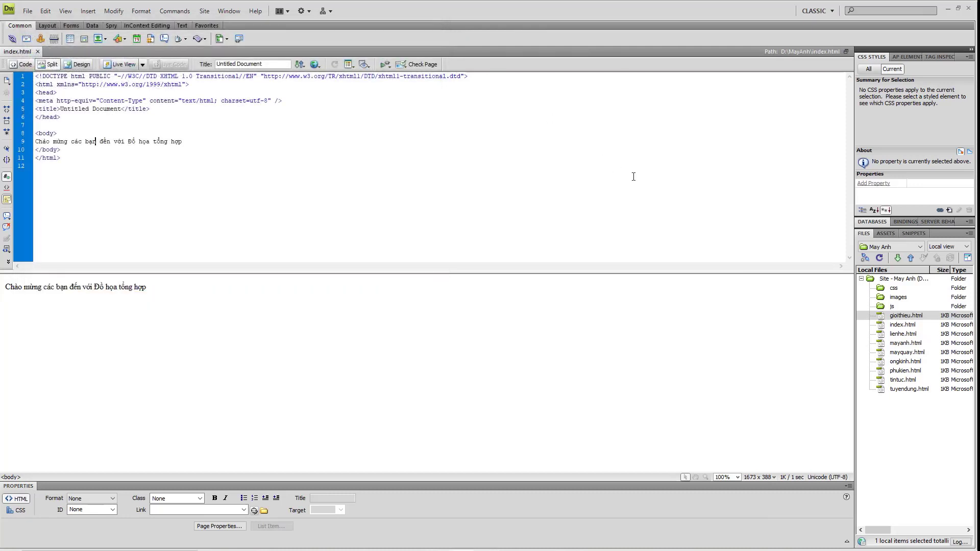